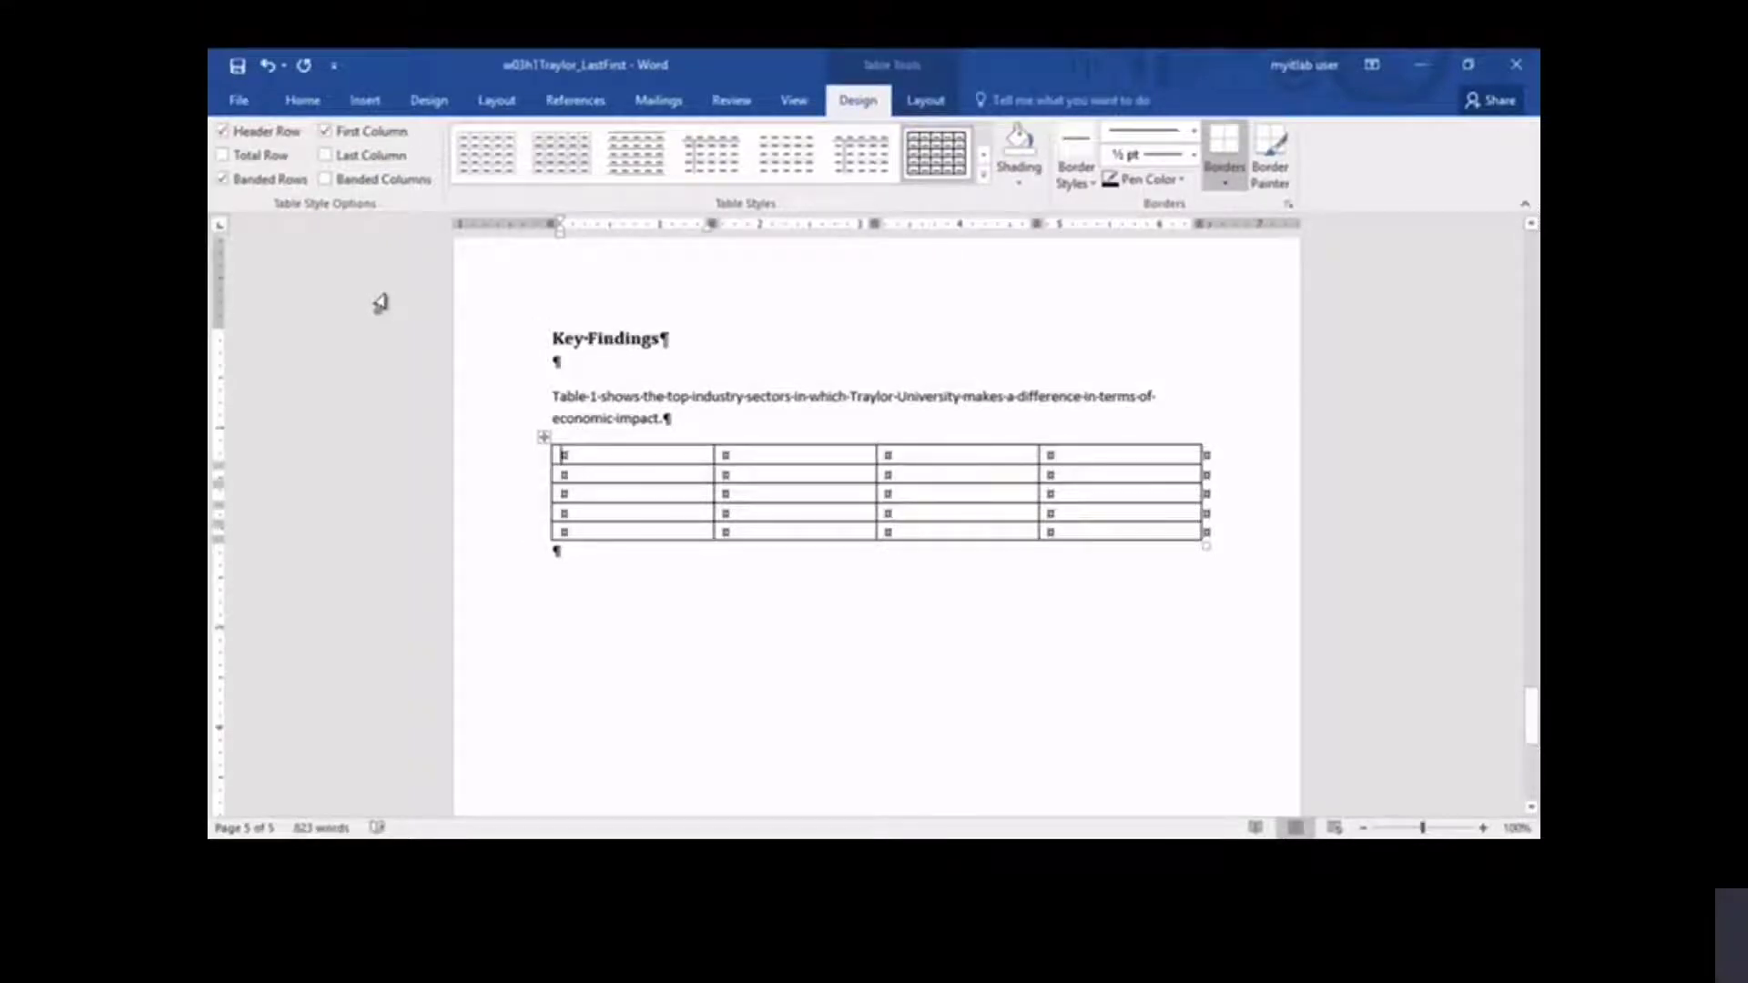
- Fill the blank table's header row with Sector, Description, Category and Economic Impact
type("Sector")
key("Tab")
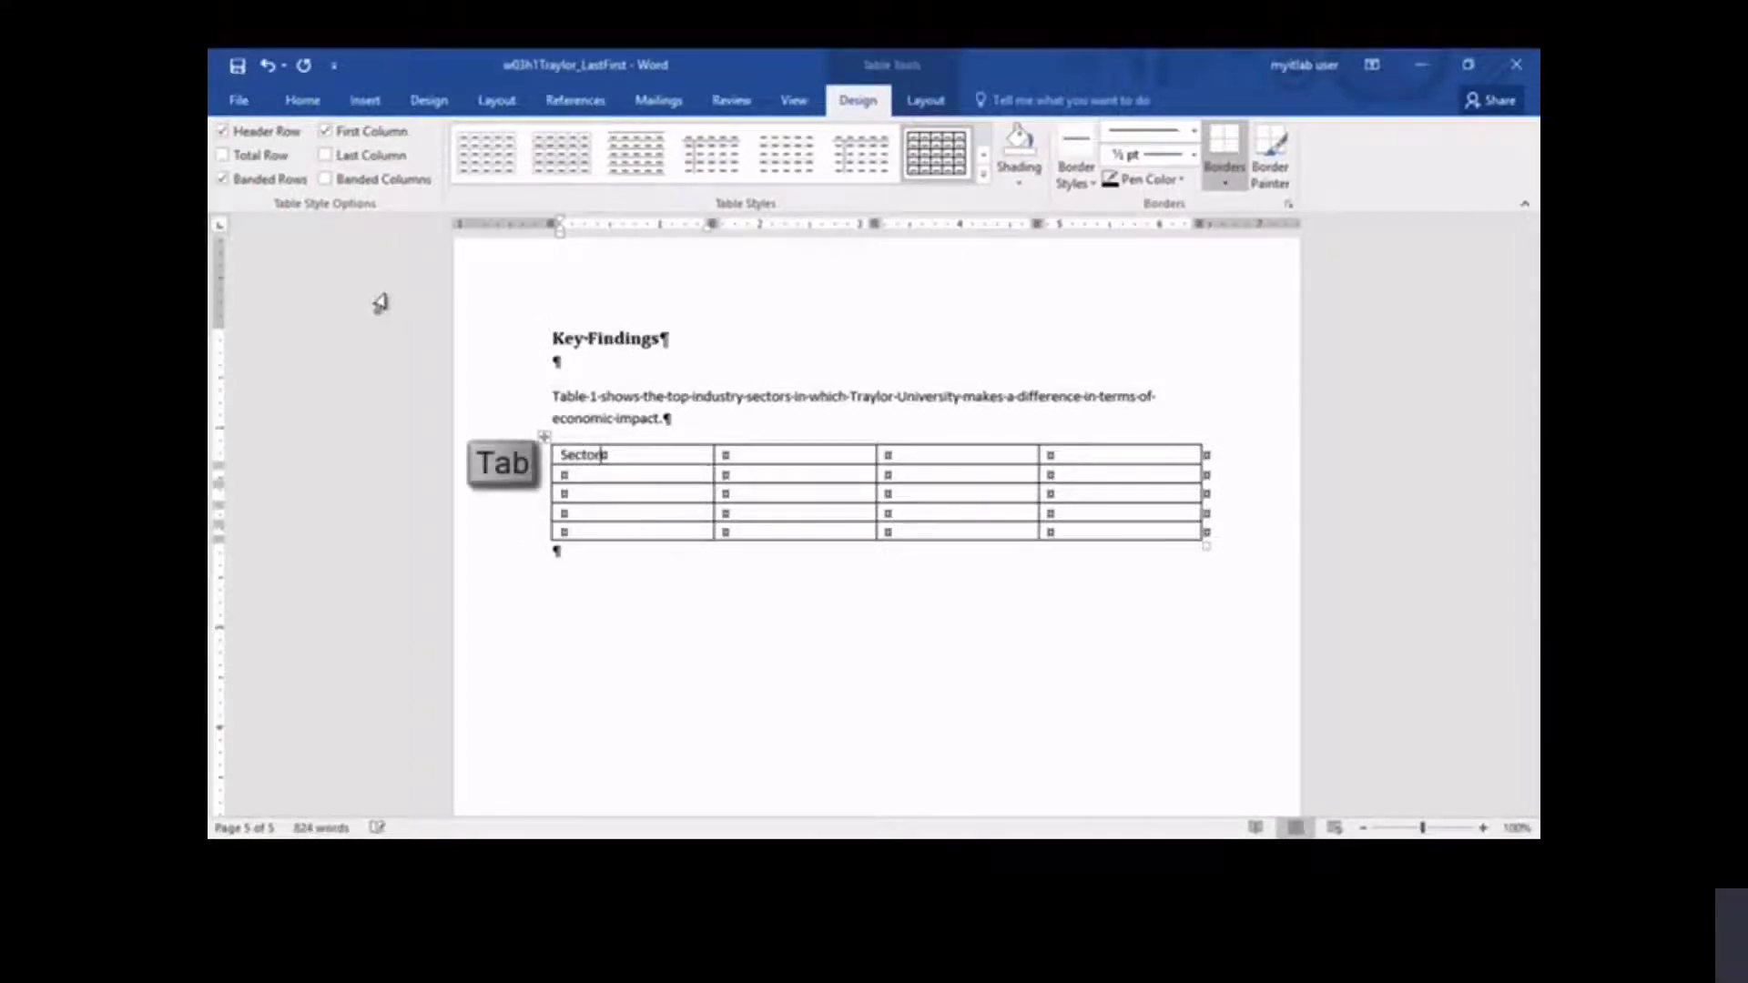
type("Descr")
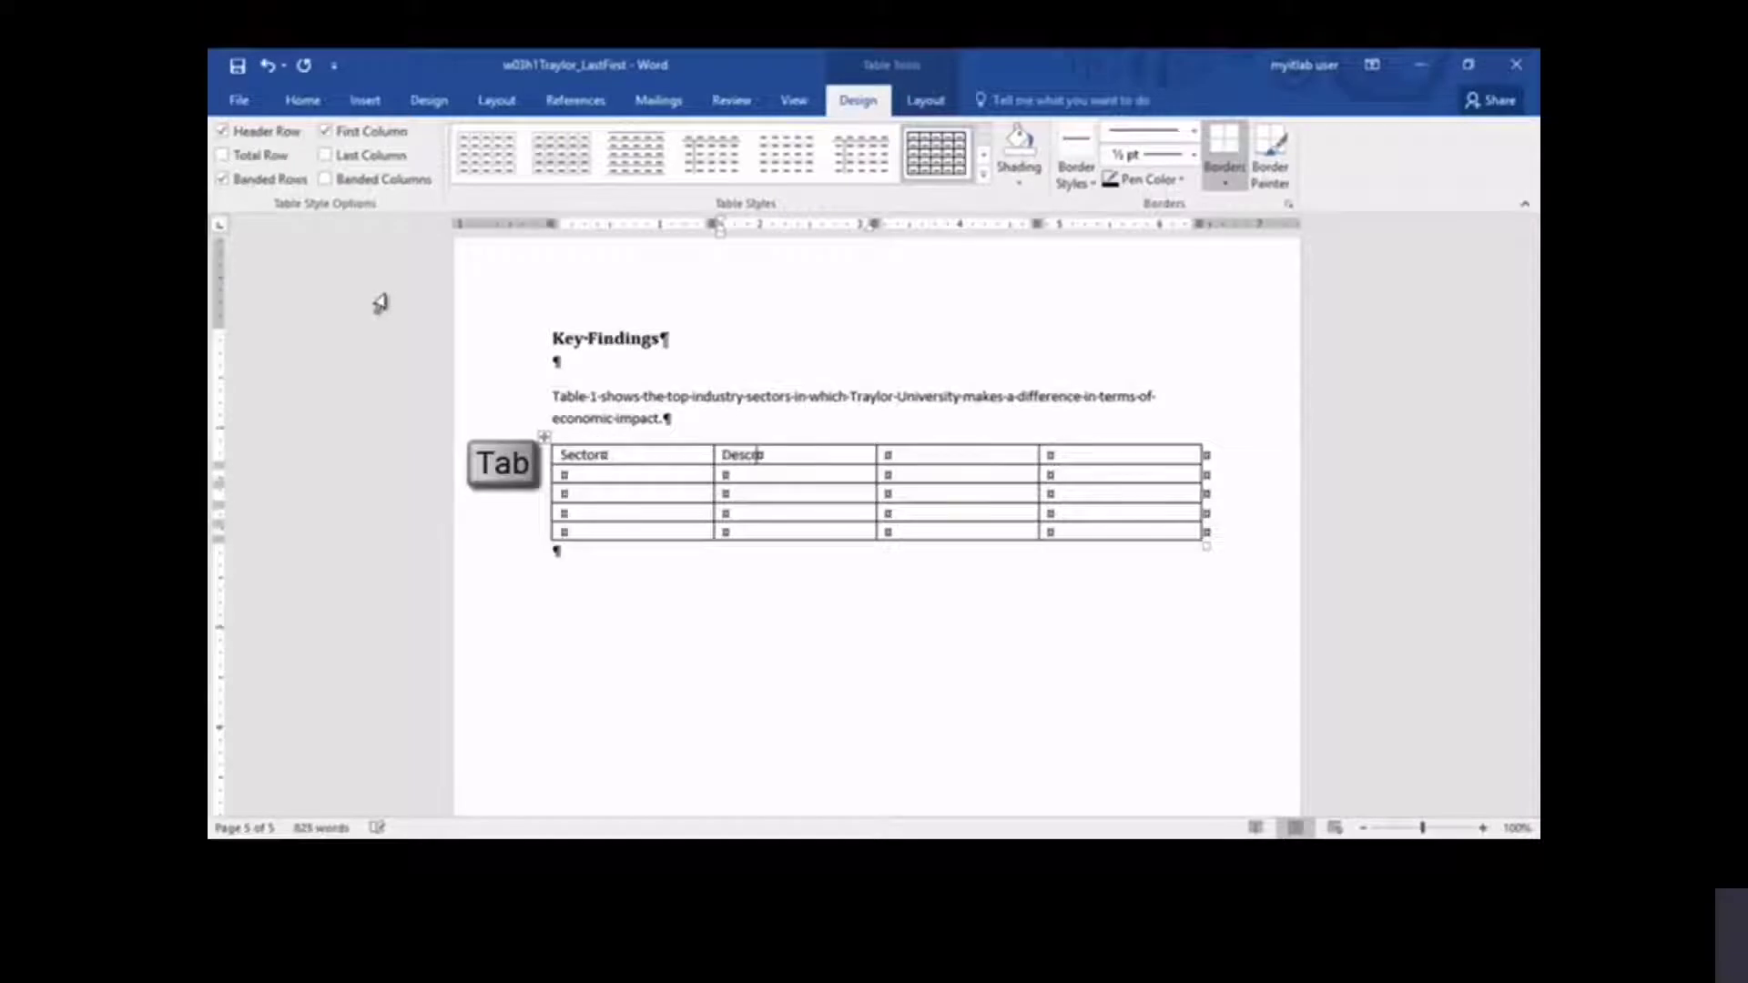
type("iption")
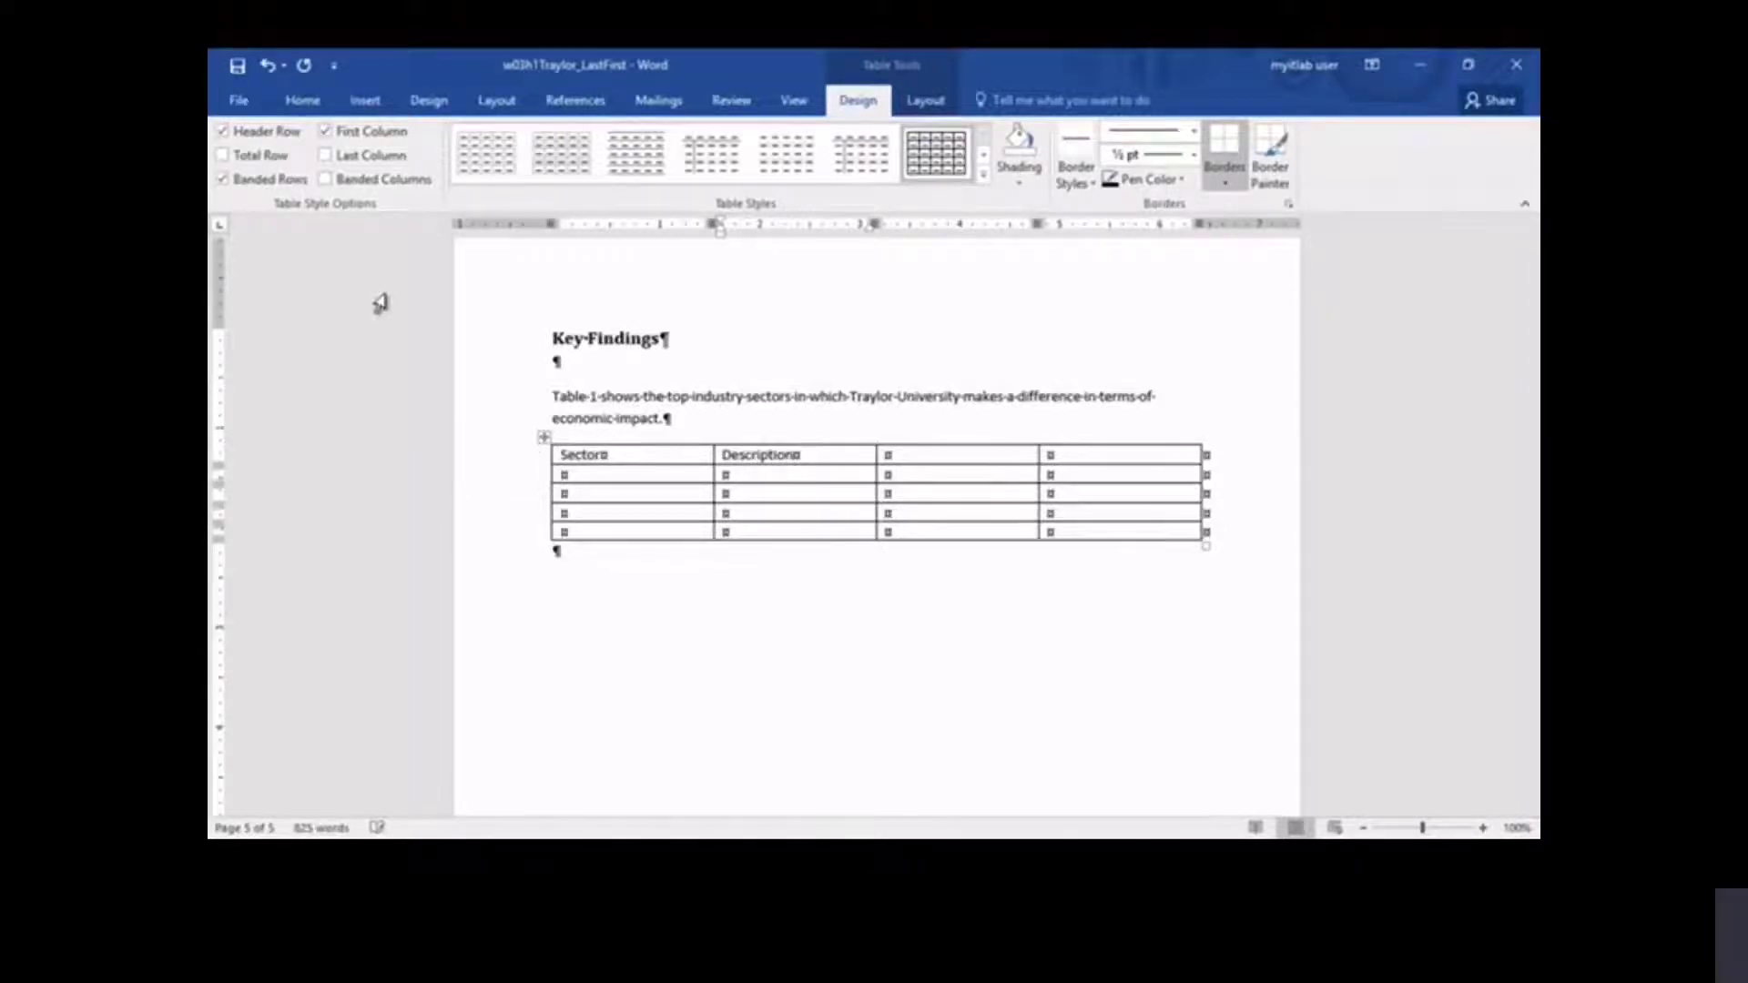
key("Tab")
type("Category")
key("Tab")
type("Economic Impact")
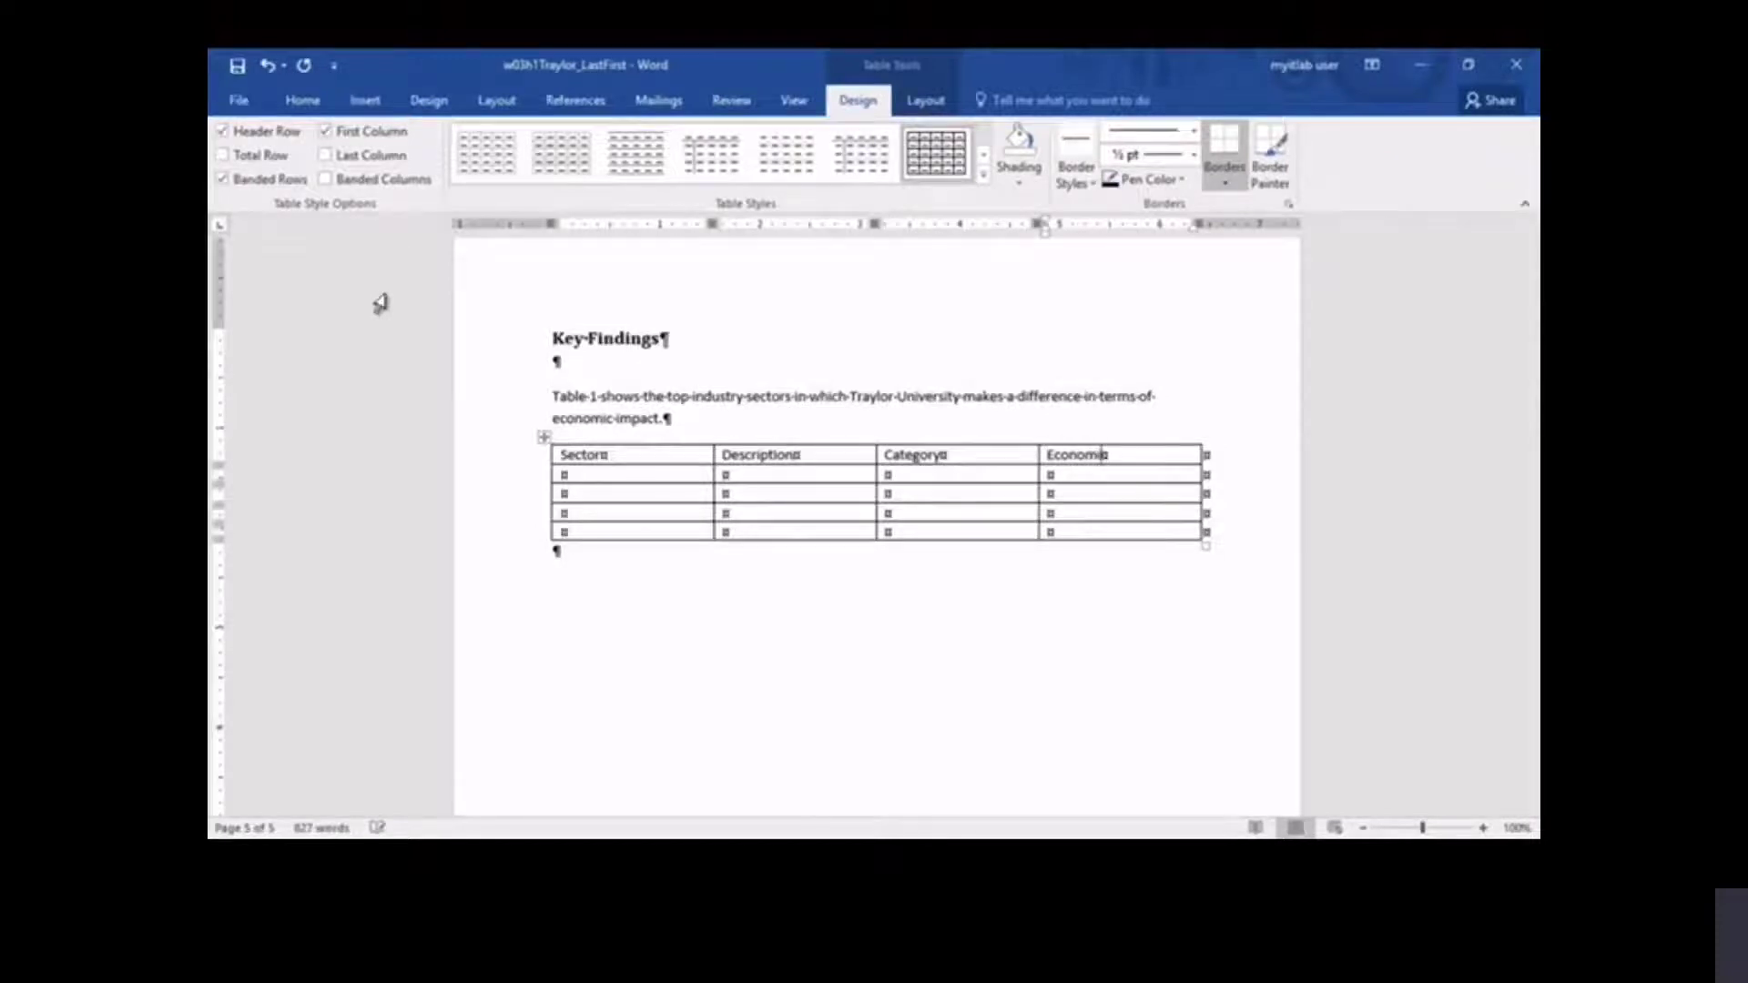
type("t")
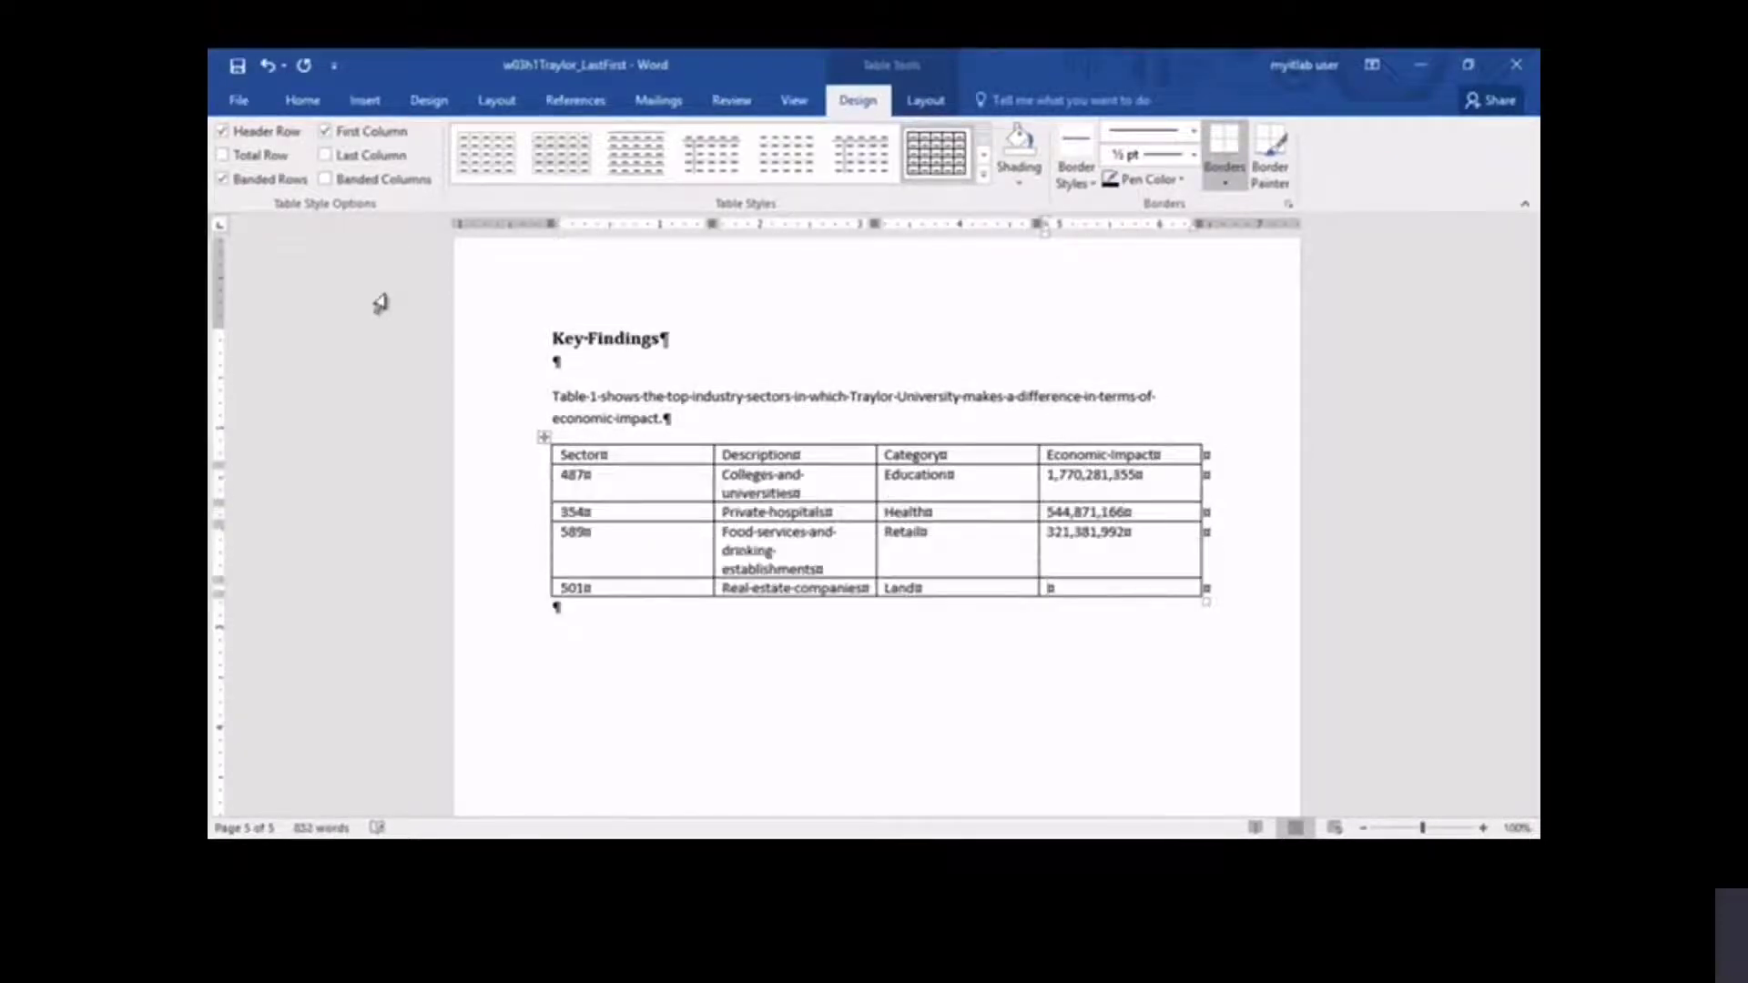
- Enter 348,999,342 as the last row's economic impact and add below the table "Table 2 presents impact sources, with a description of each."
type("348,999,342")
key("ctrl+End")
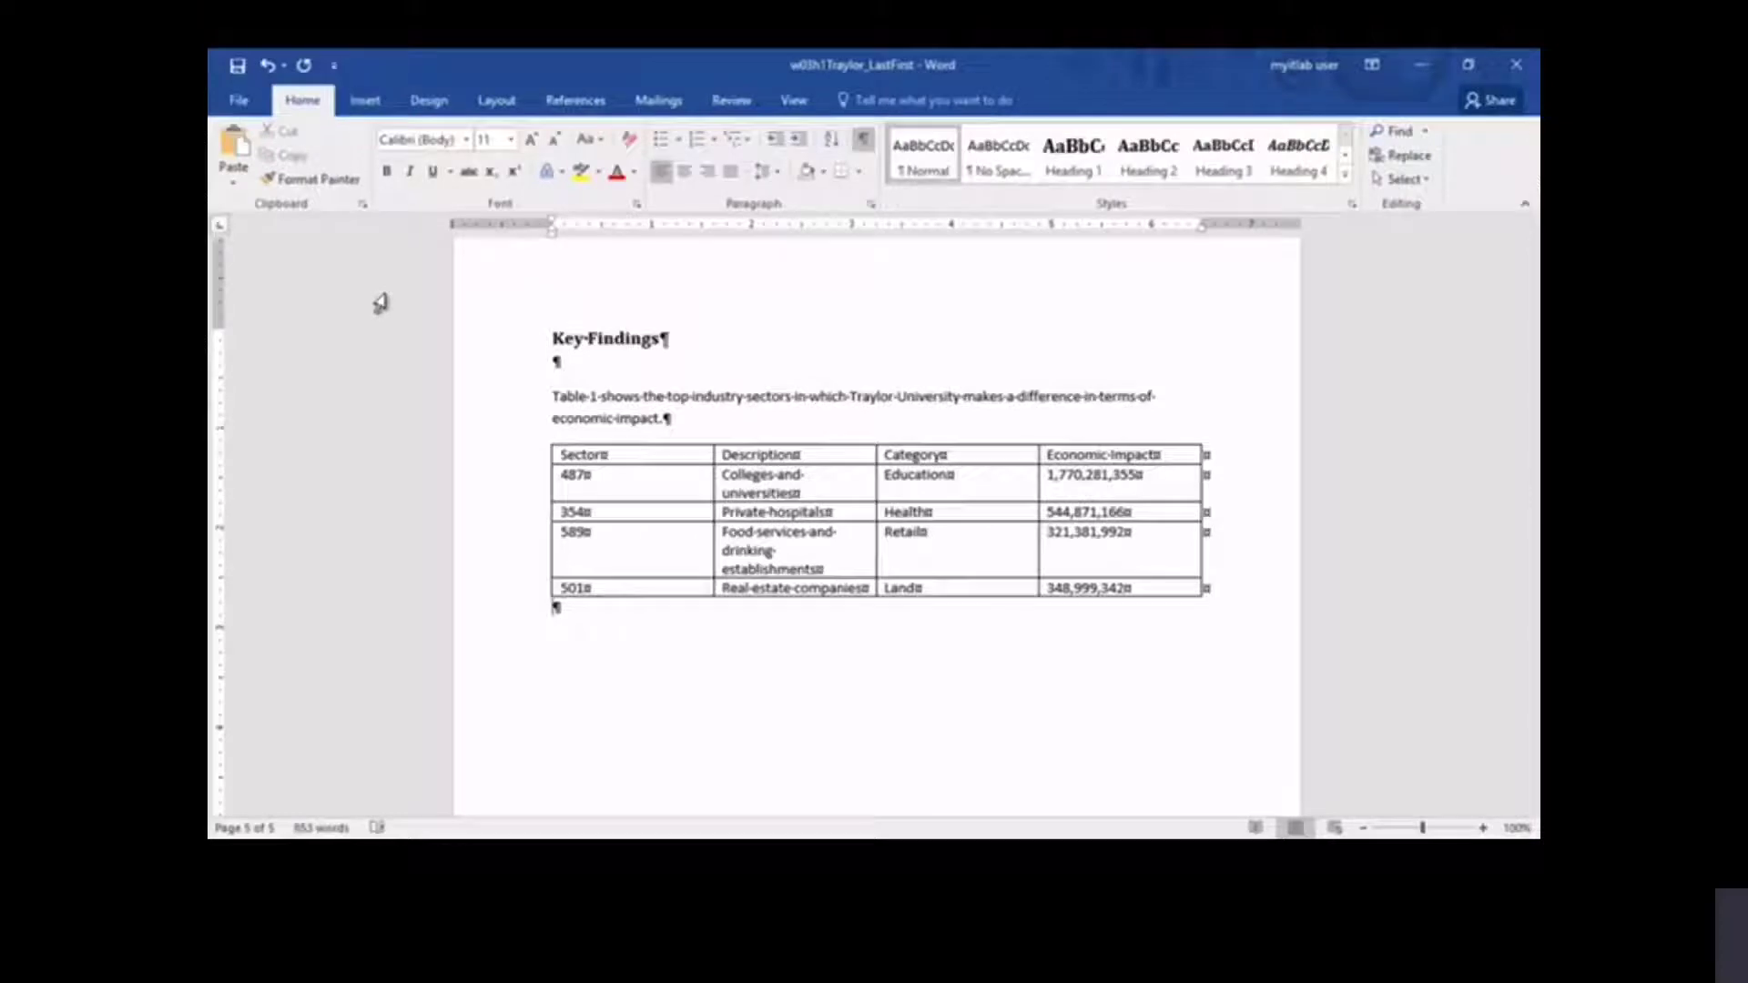
key("Return")
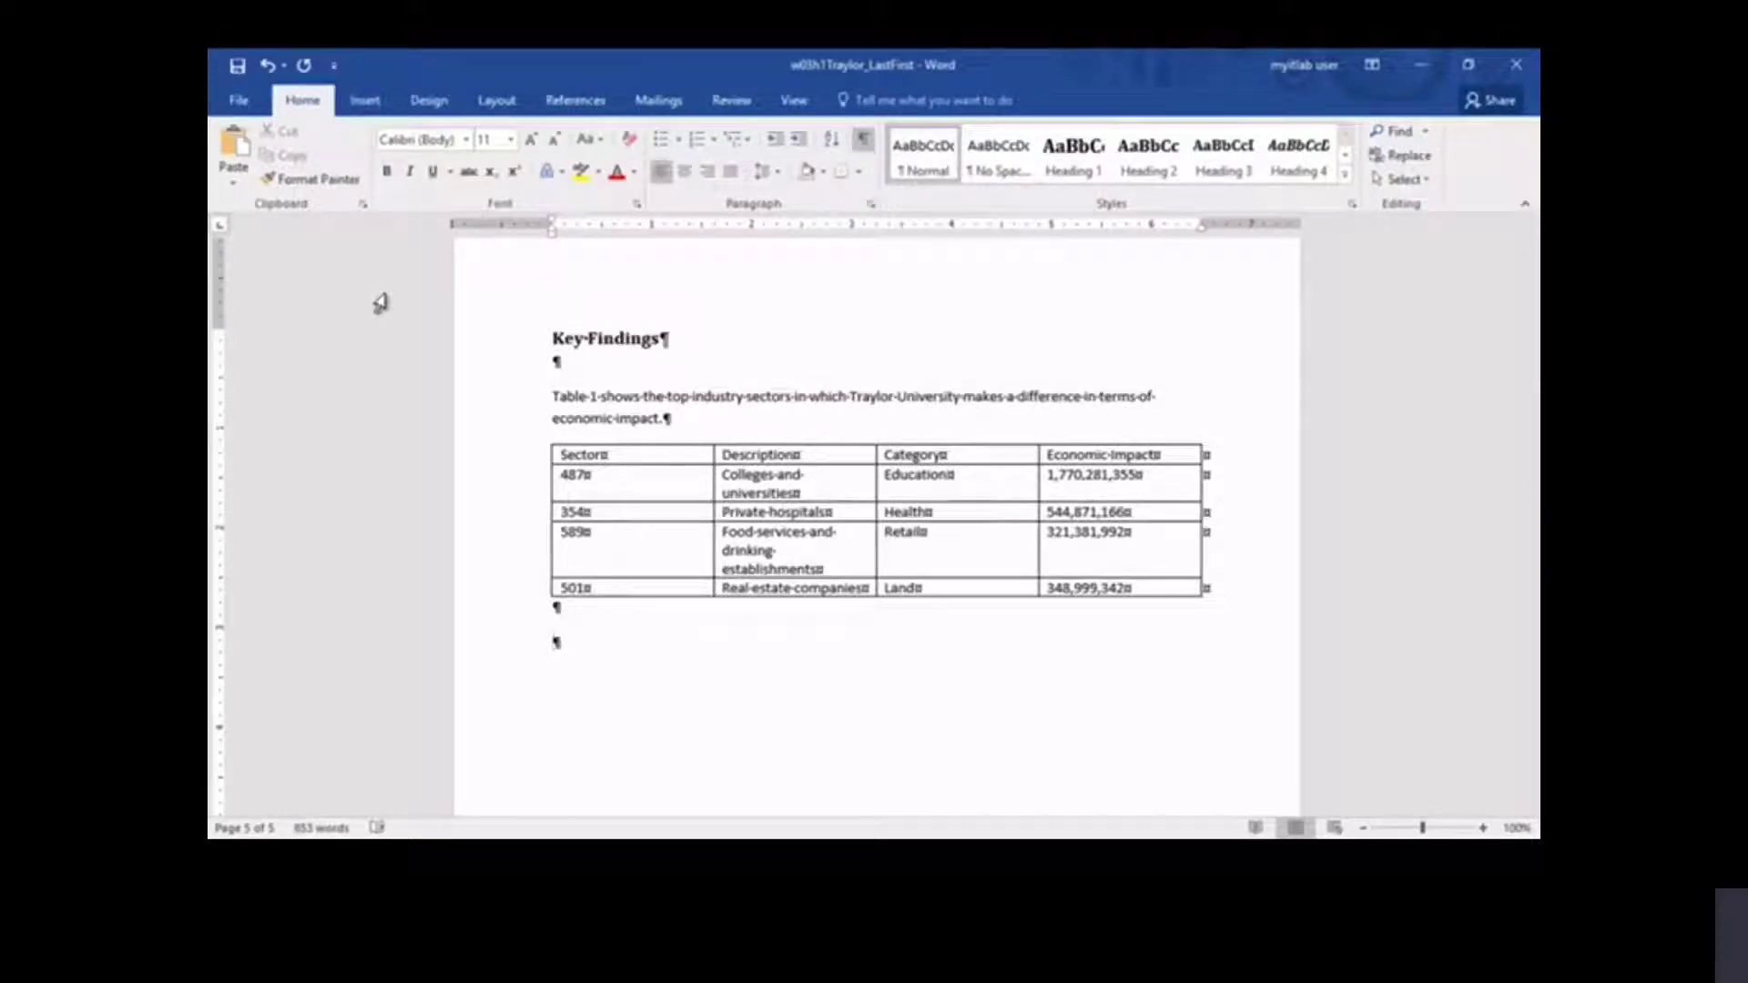
type("Table 2 presents impact sources, with a description of each.")
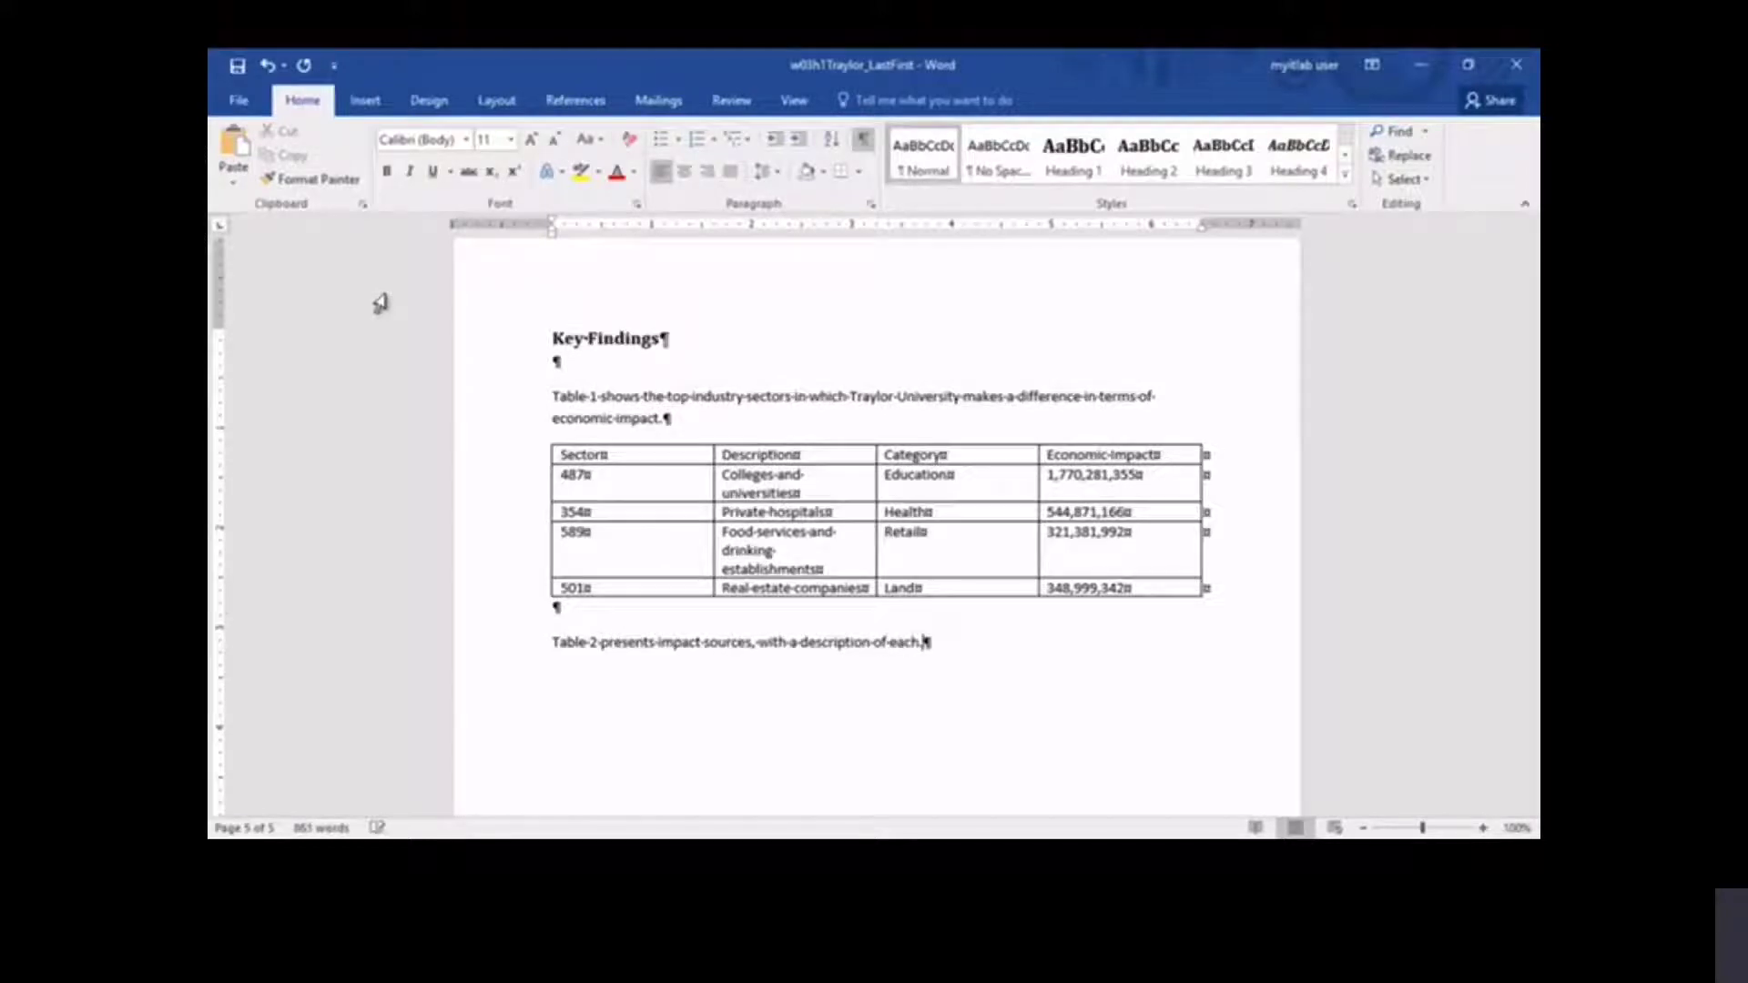
- Draw a table outline about 6" wide and 4" high in a new paragraph below the Table 2 sentence
key("Return")
left_click(360, 102)
left_click(343, 155)
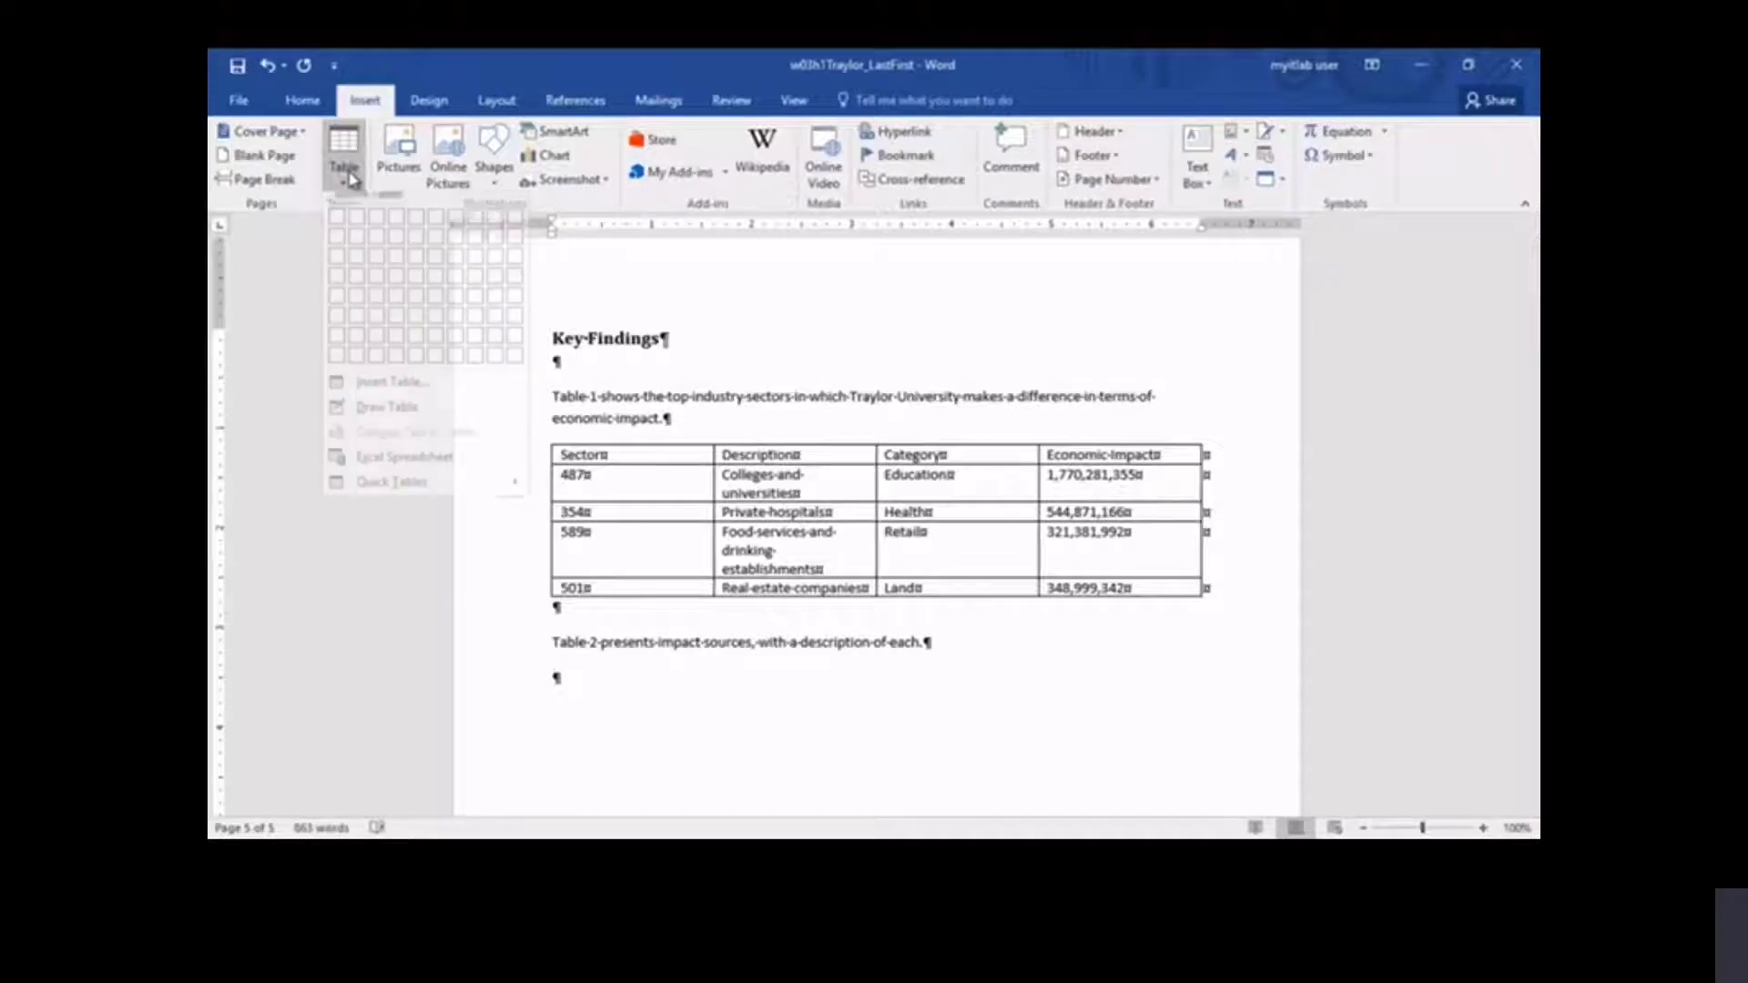
left_click(386, 417)
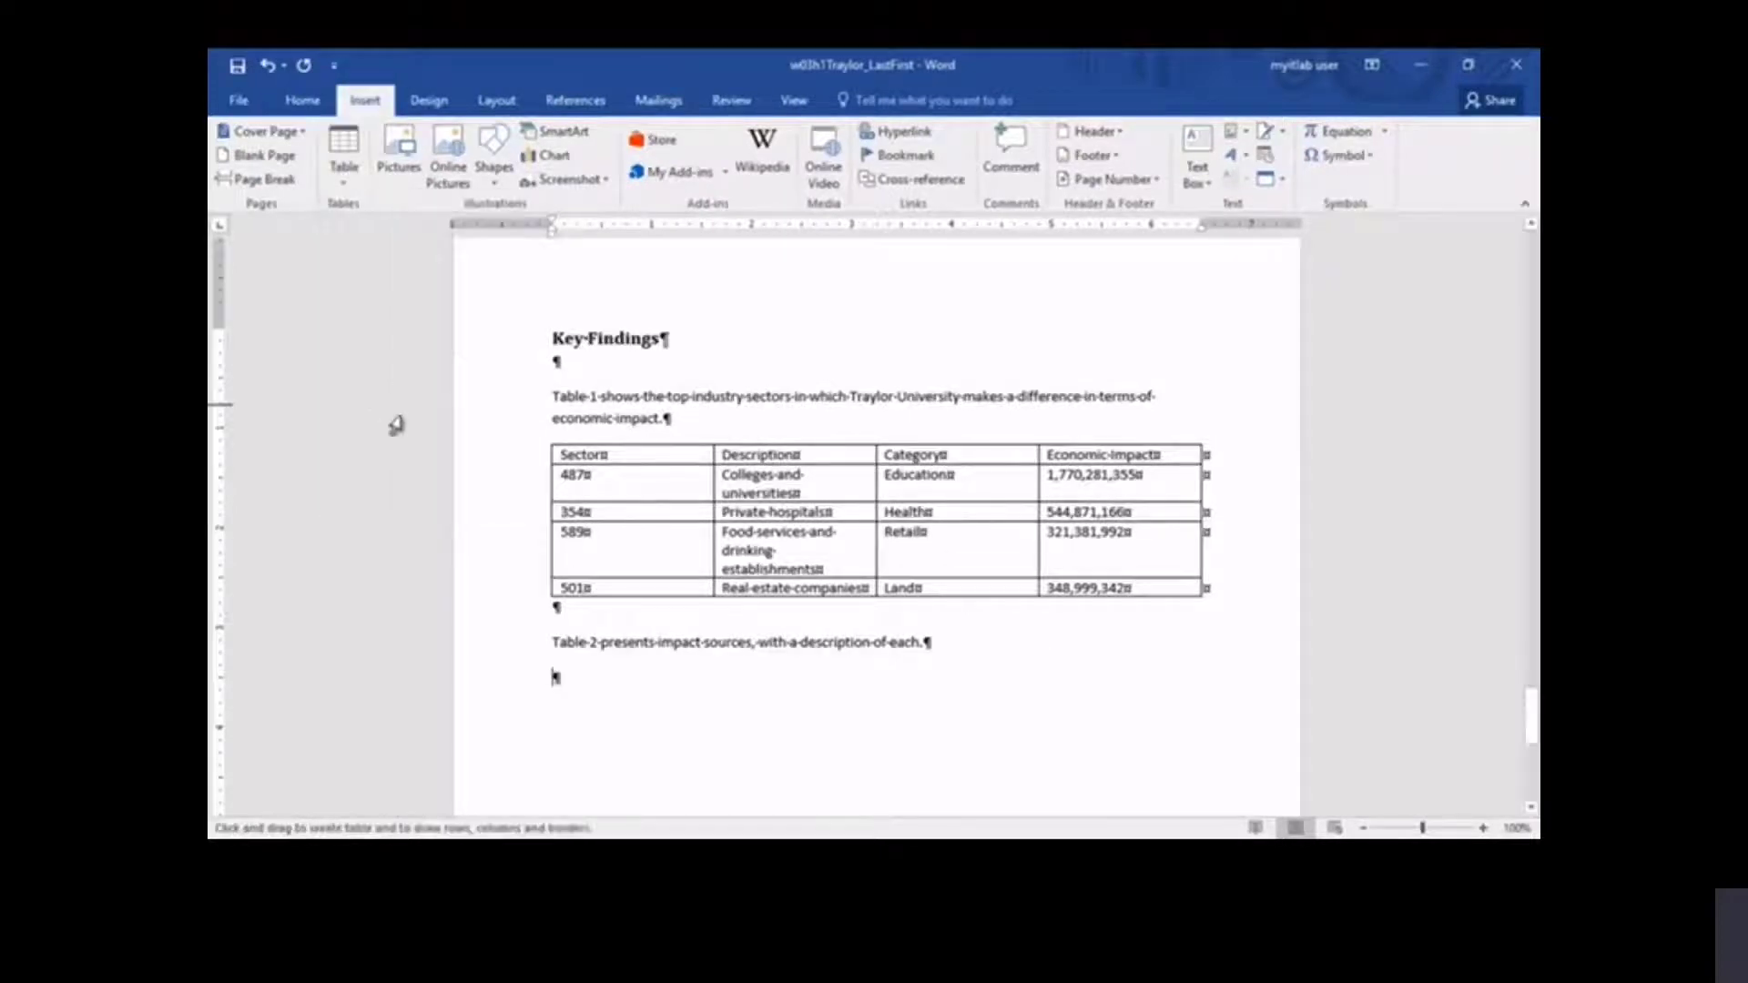
scroll(558, 472, "down", 3)
scroll(557, 468, "down", 2)
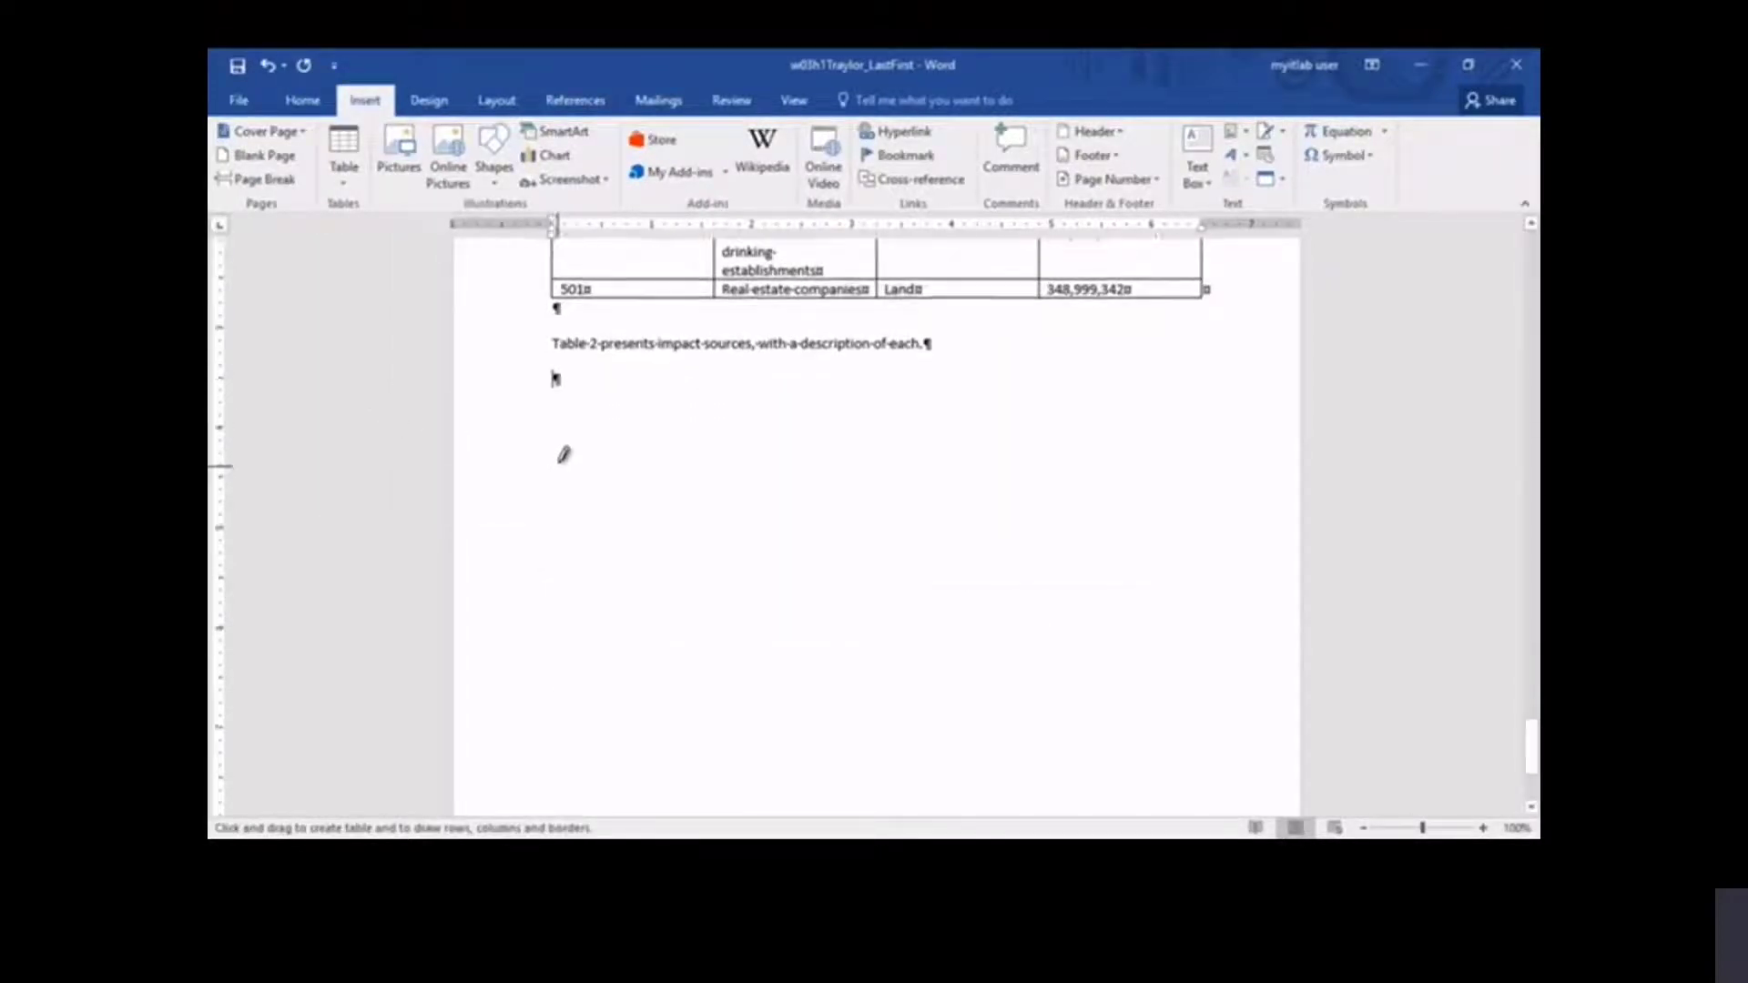
mouse_move(554, 378)
left_mouse_down()
mouse_move(1170, 655)
mouse_move(1190, 781)
mouse_move(1152, 772)
left_mouse_up()
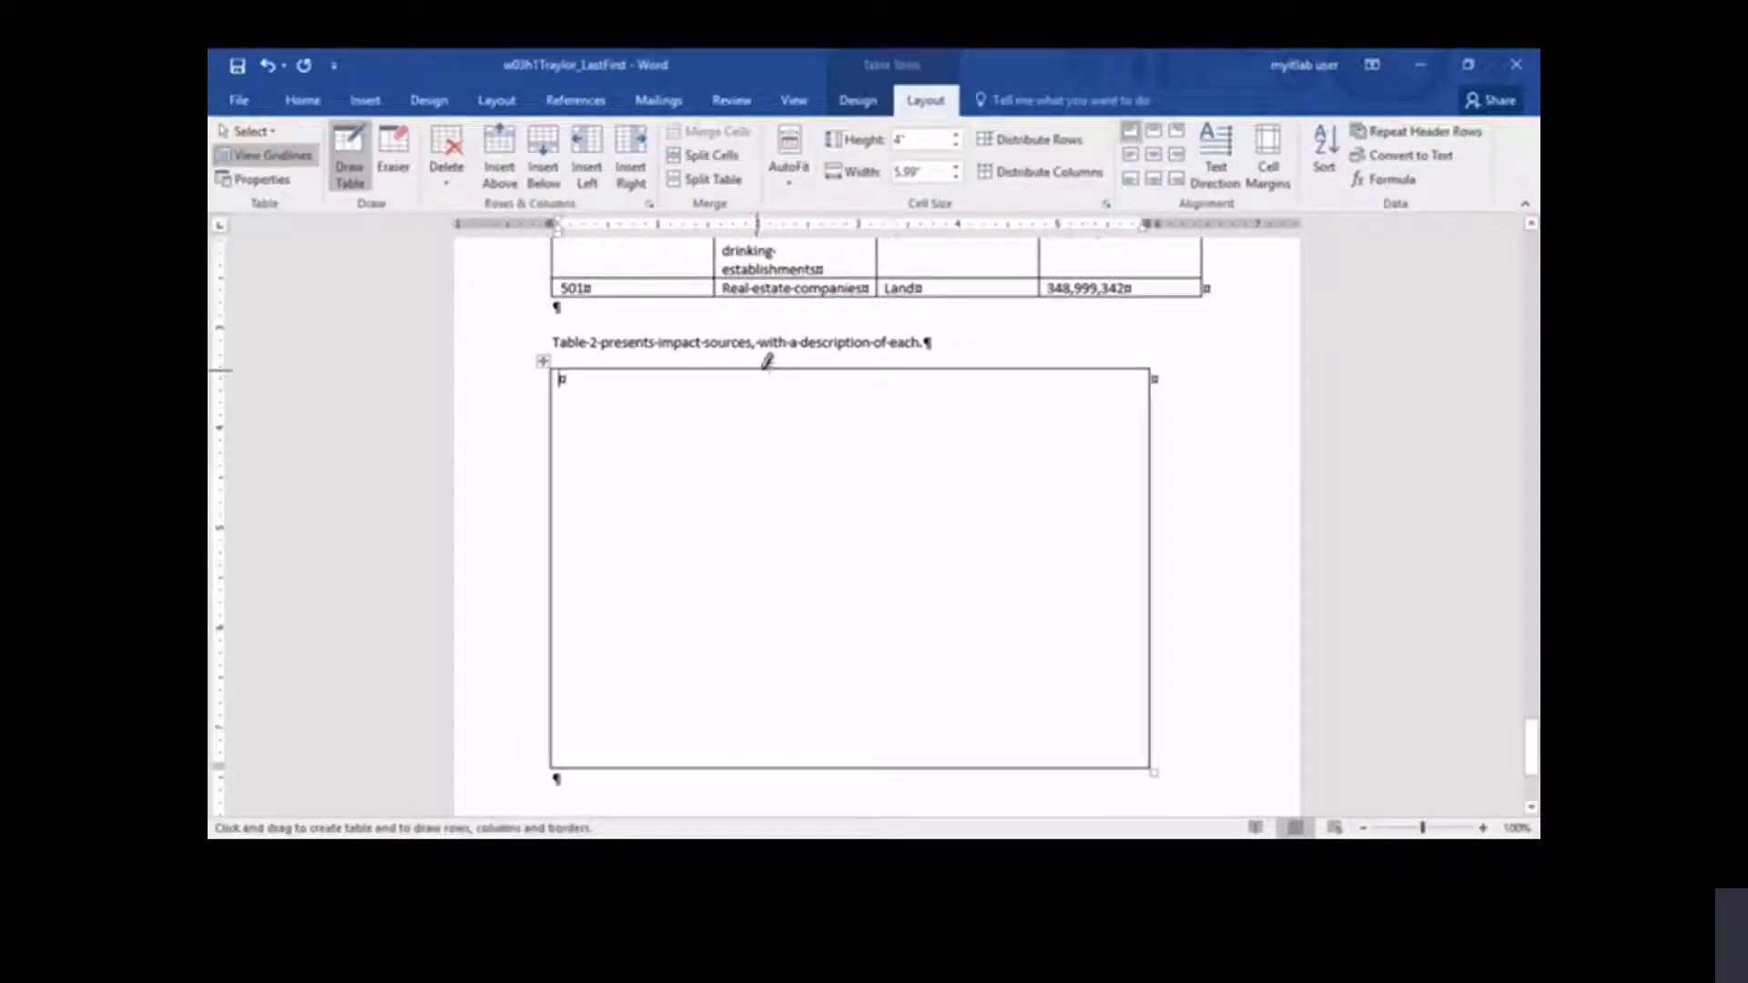
- Divide the drawn table into two columns, the first about 2.07" wide, and four rows about 1" high
left_click_drag(763, 364, 765, 637)
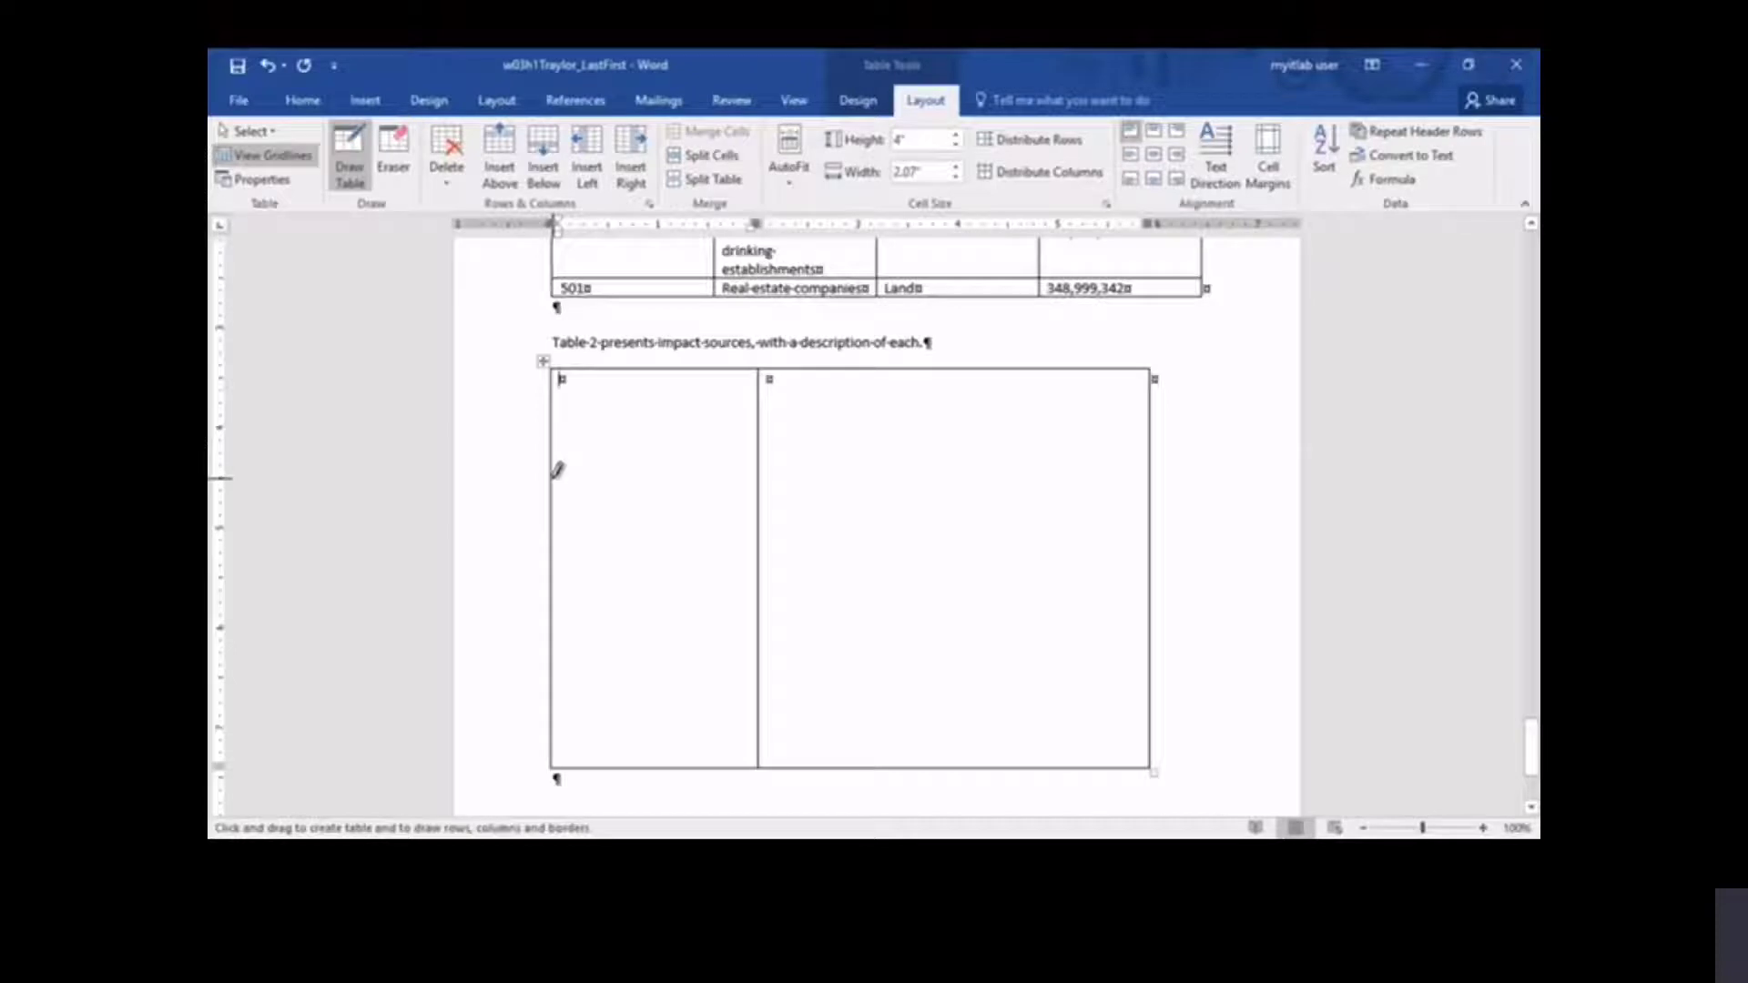
left_click_drag(559, 473, 1140, 478)
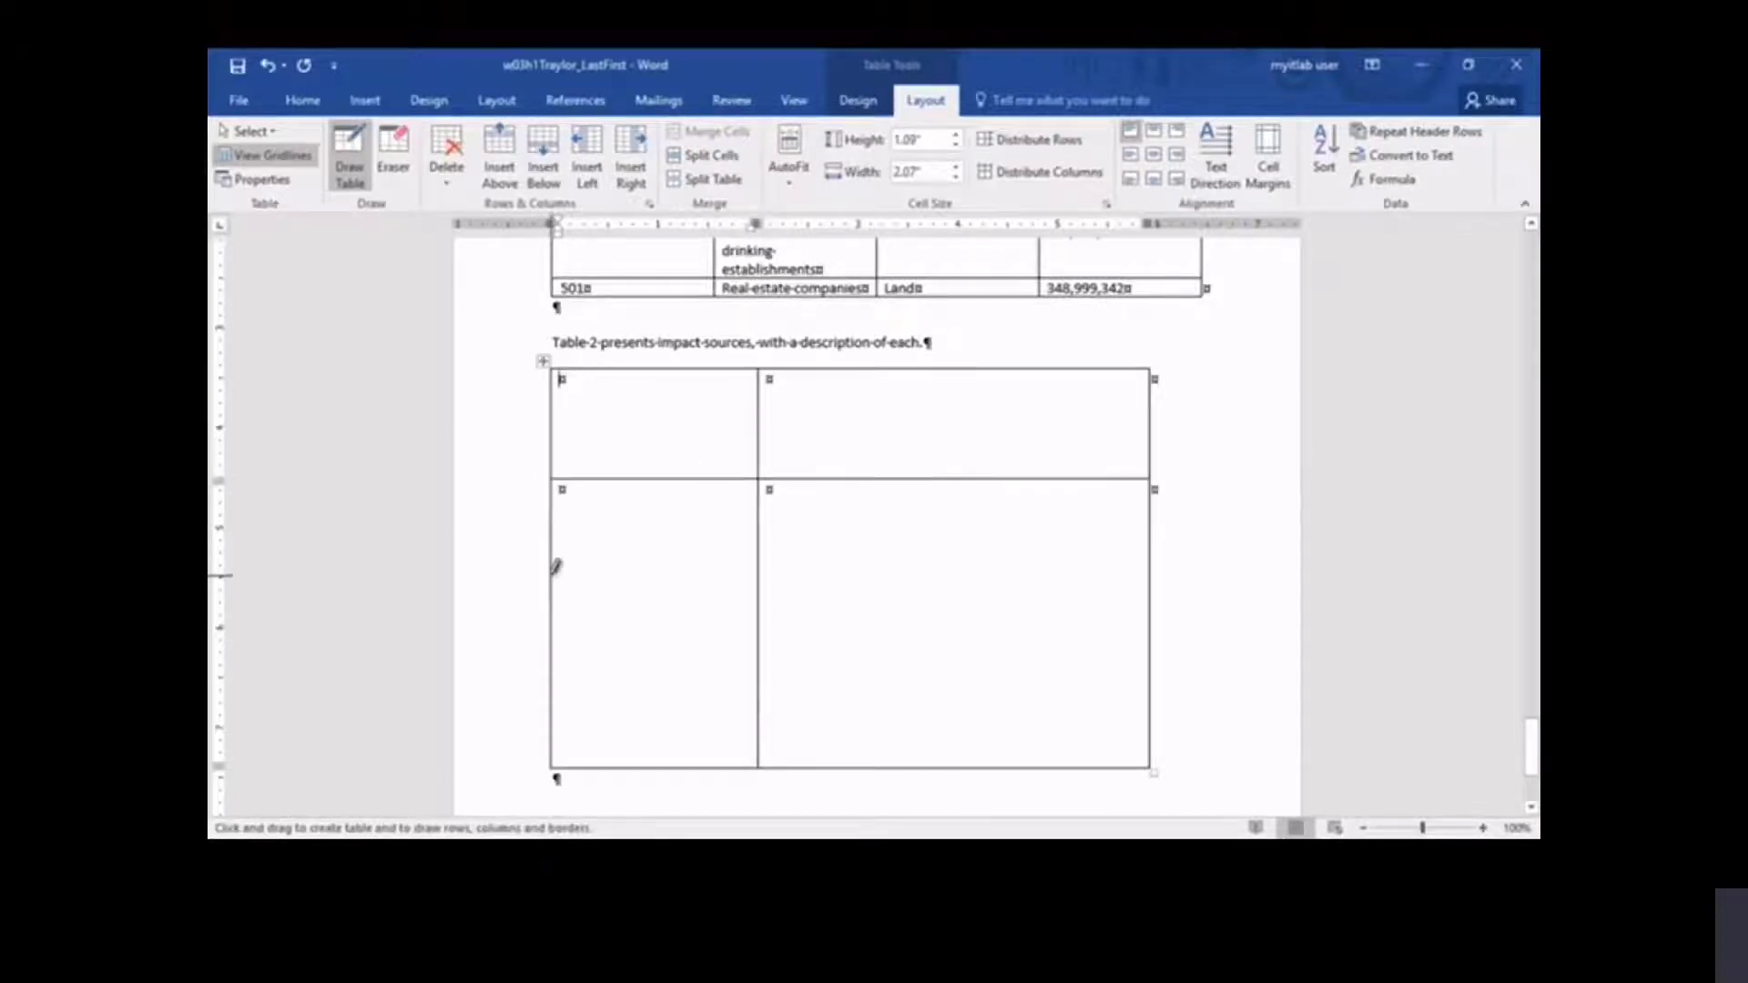
left_click_drag(555, 574, 820, 574)
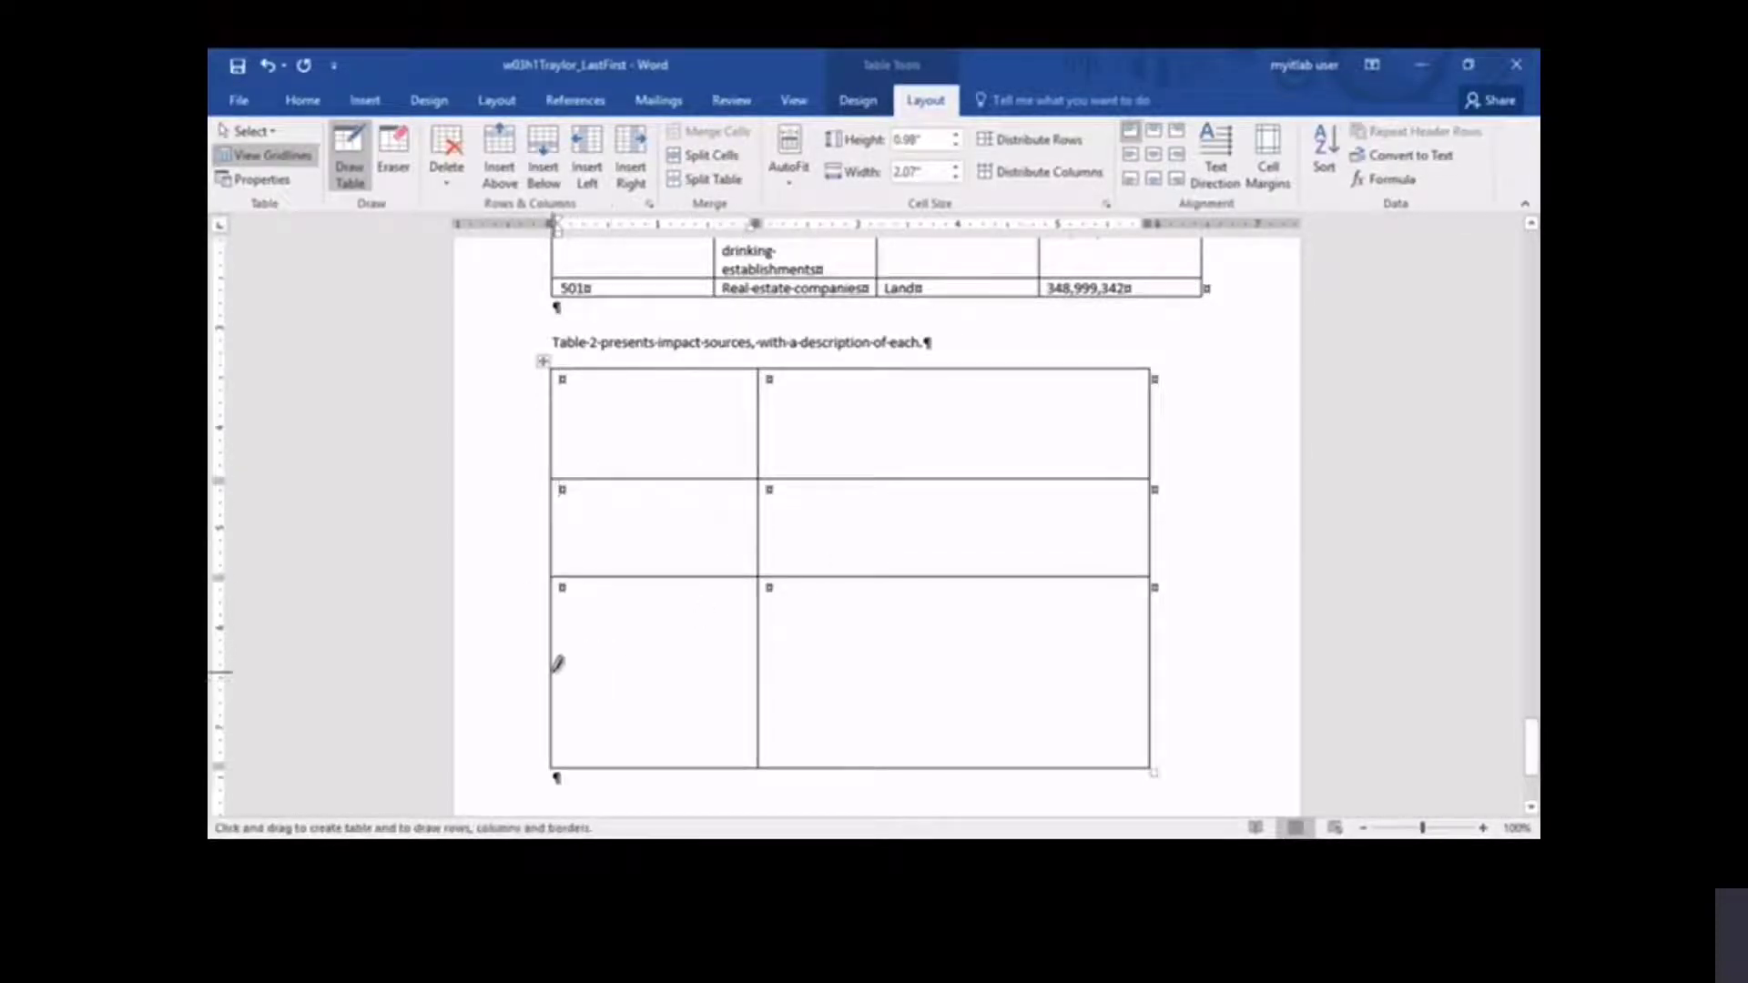
left_click_drag(555, 671, 862, 671)
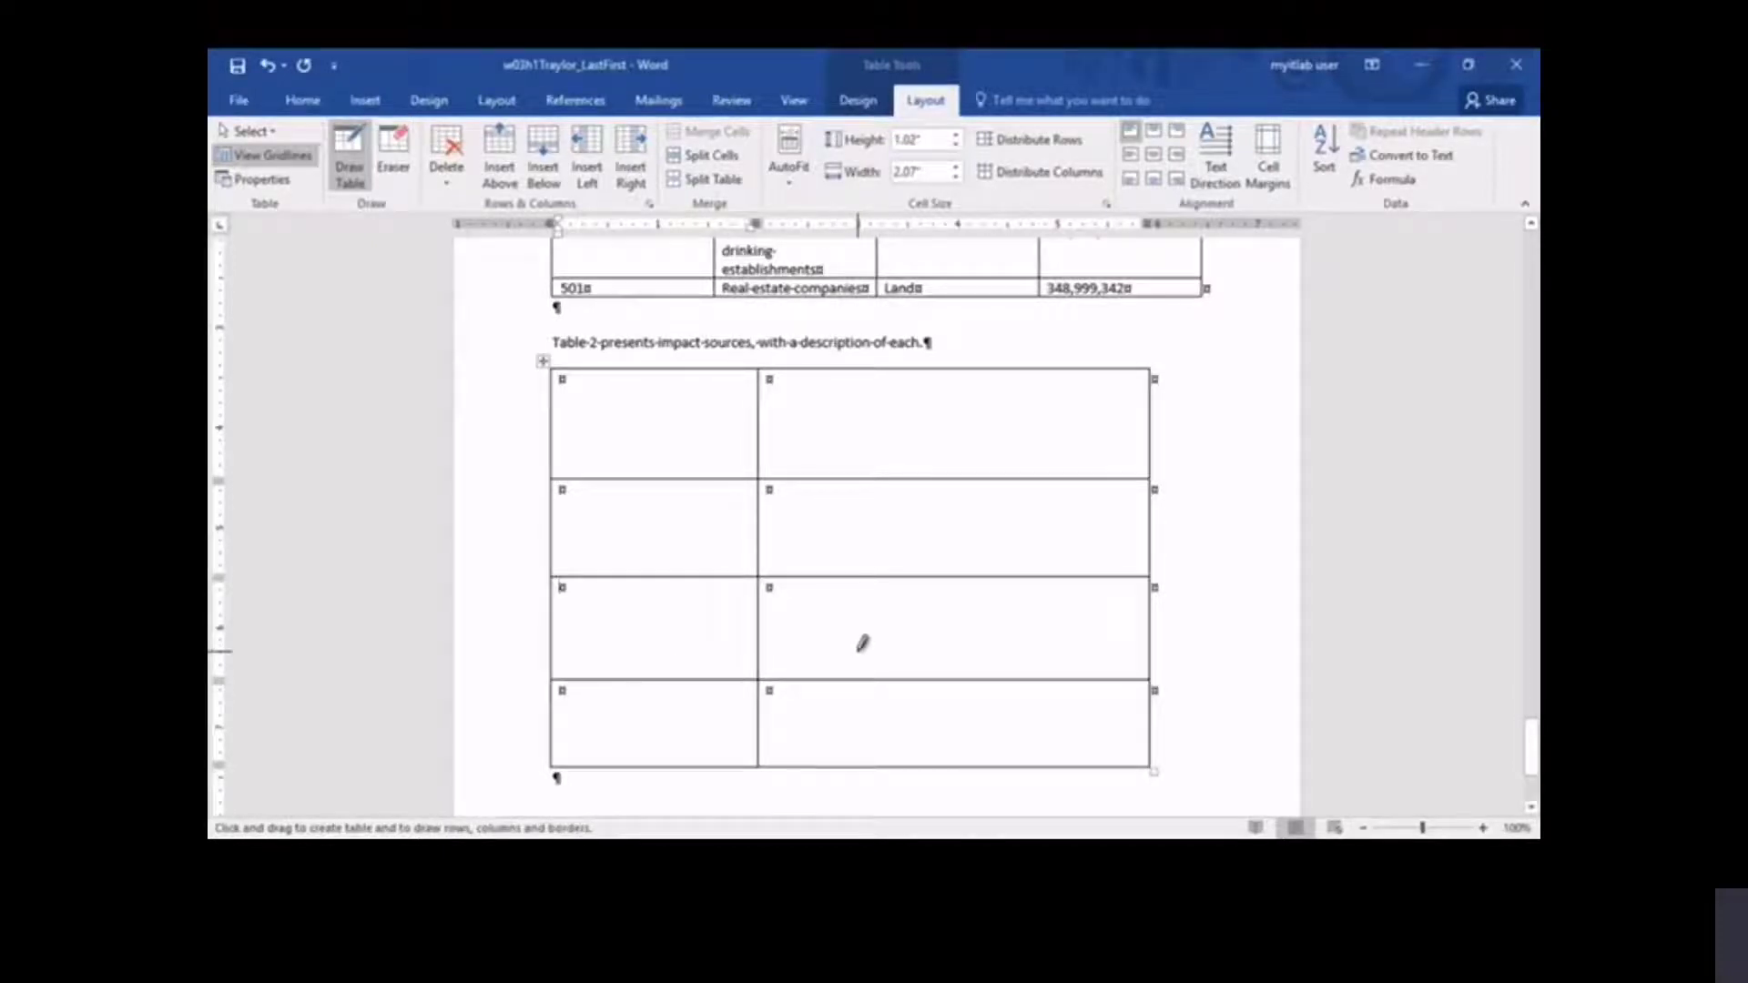
key("Escape")
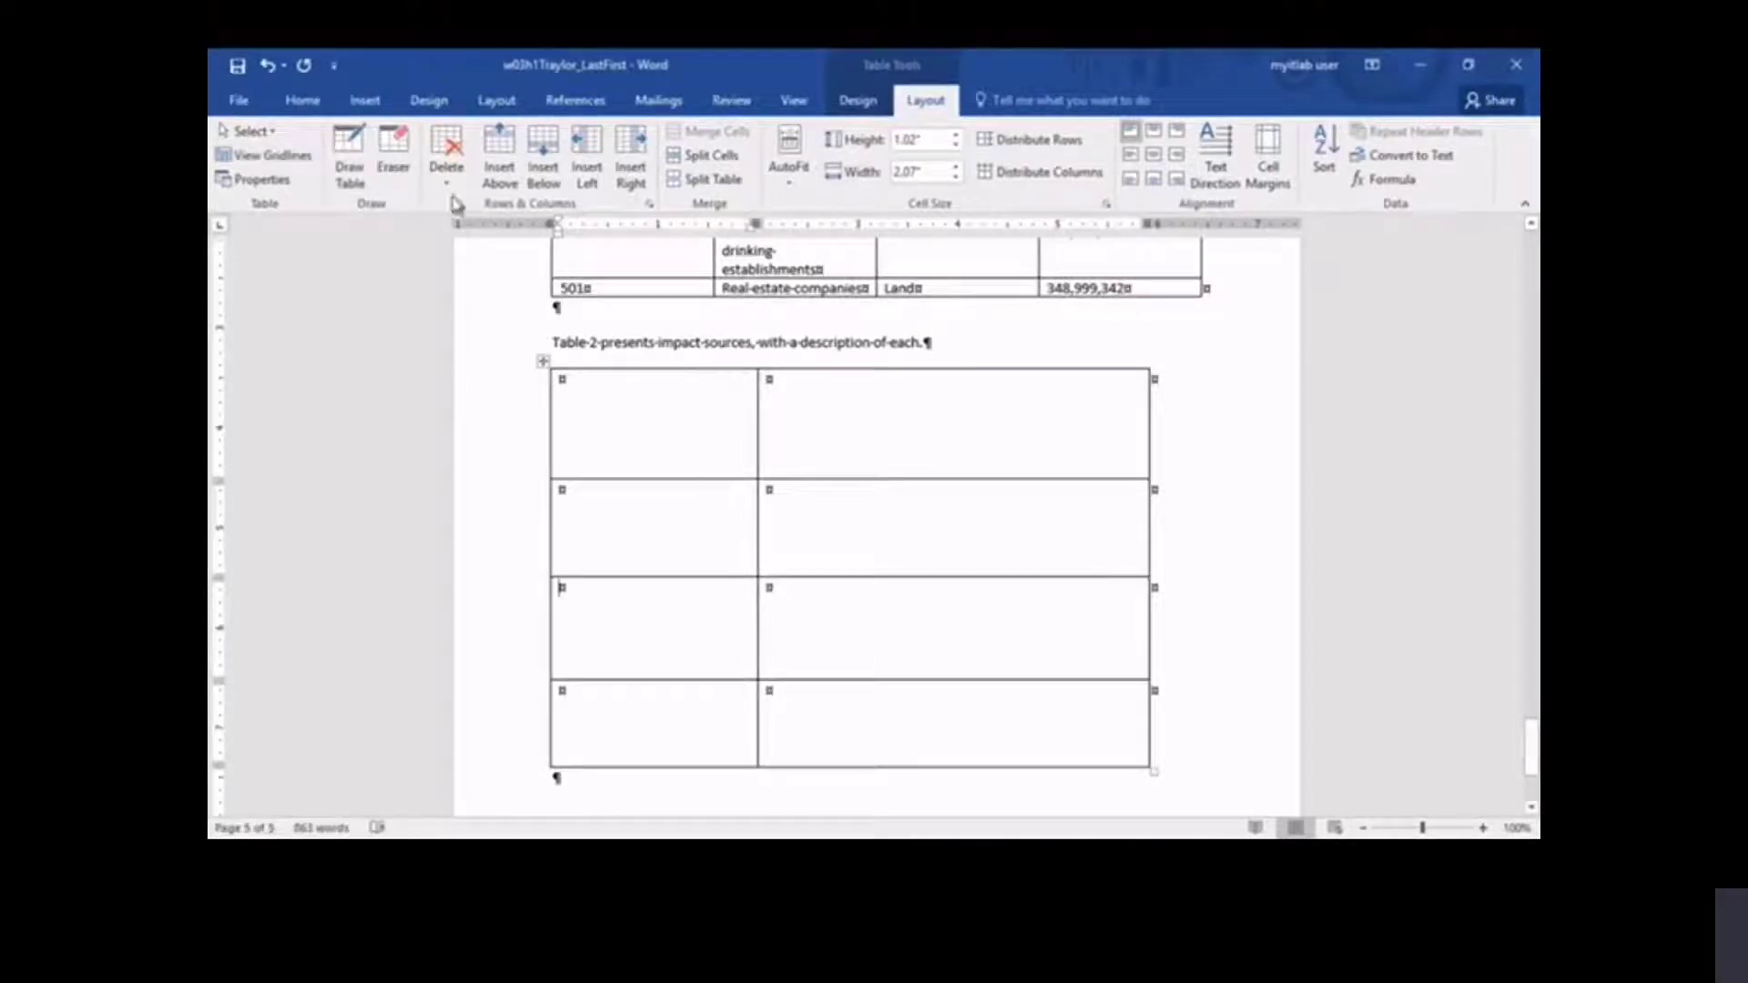
- Erase the vertical divider in the drawn table's top row and enter the title "Table 2—Impact Sources" there
left_click(395, 152)
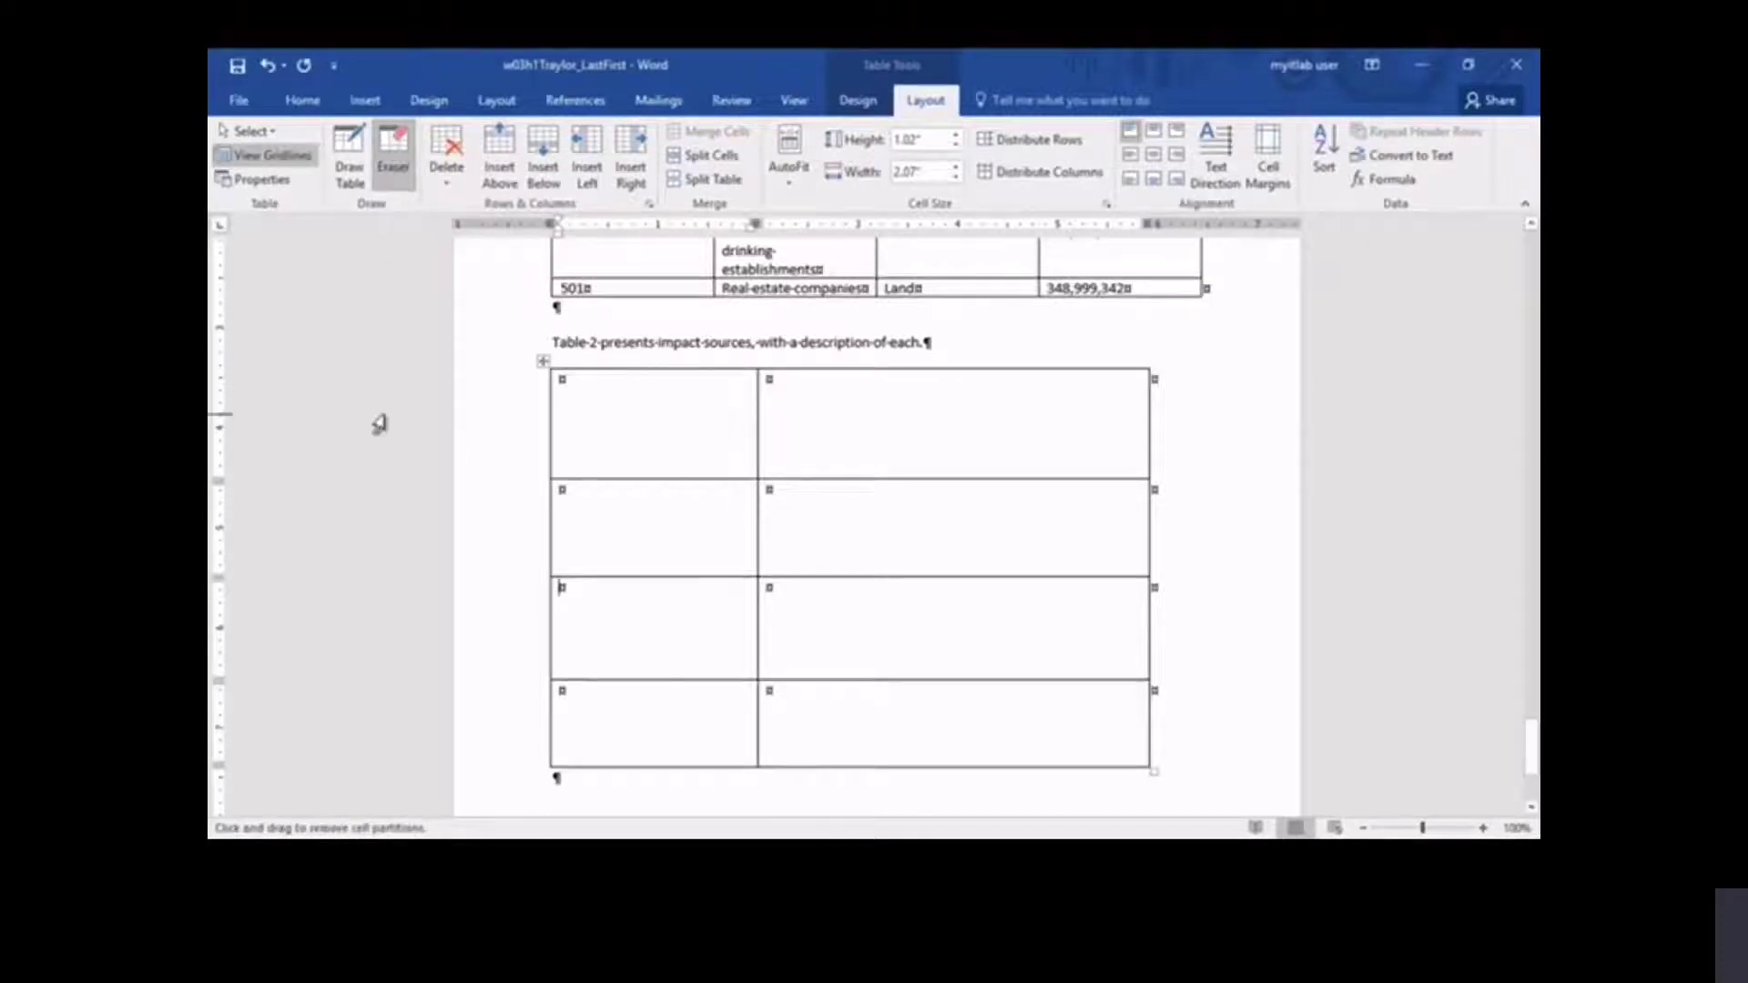
left_click(757, 404)
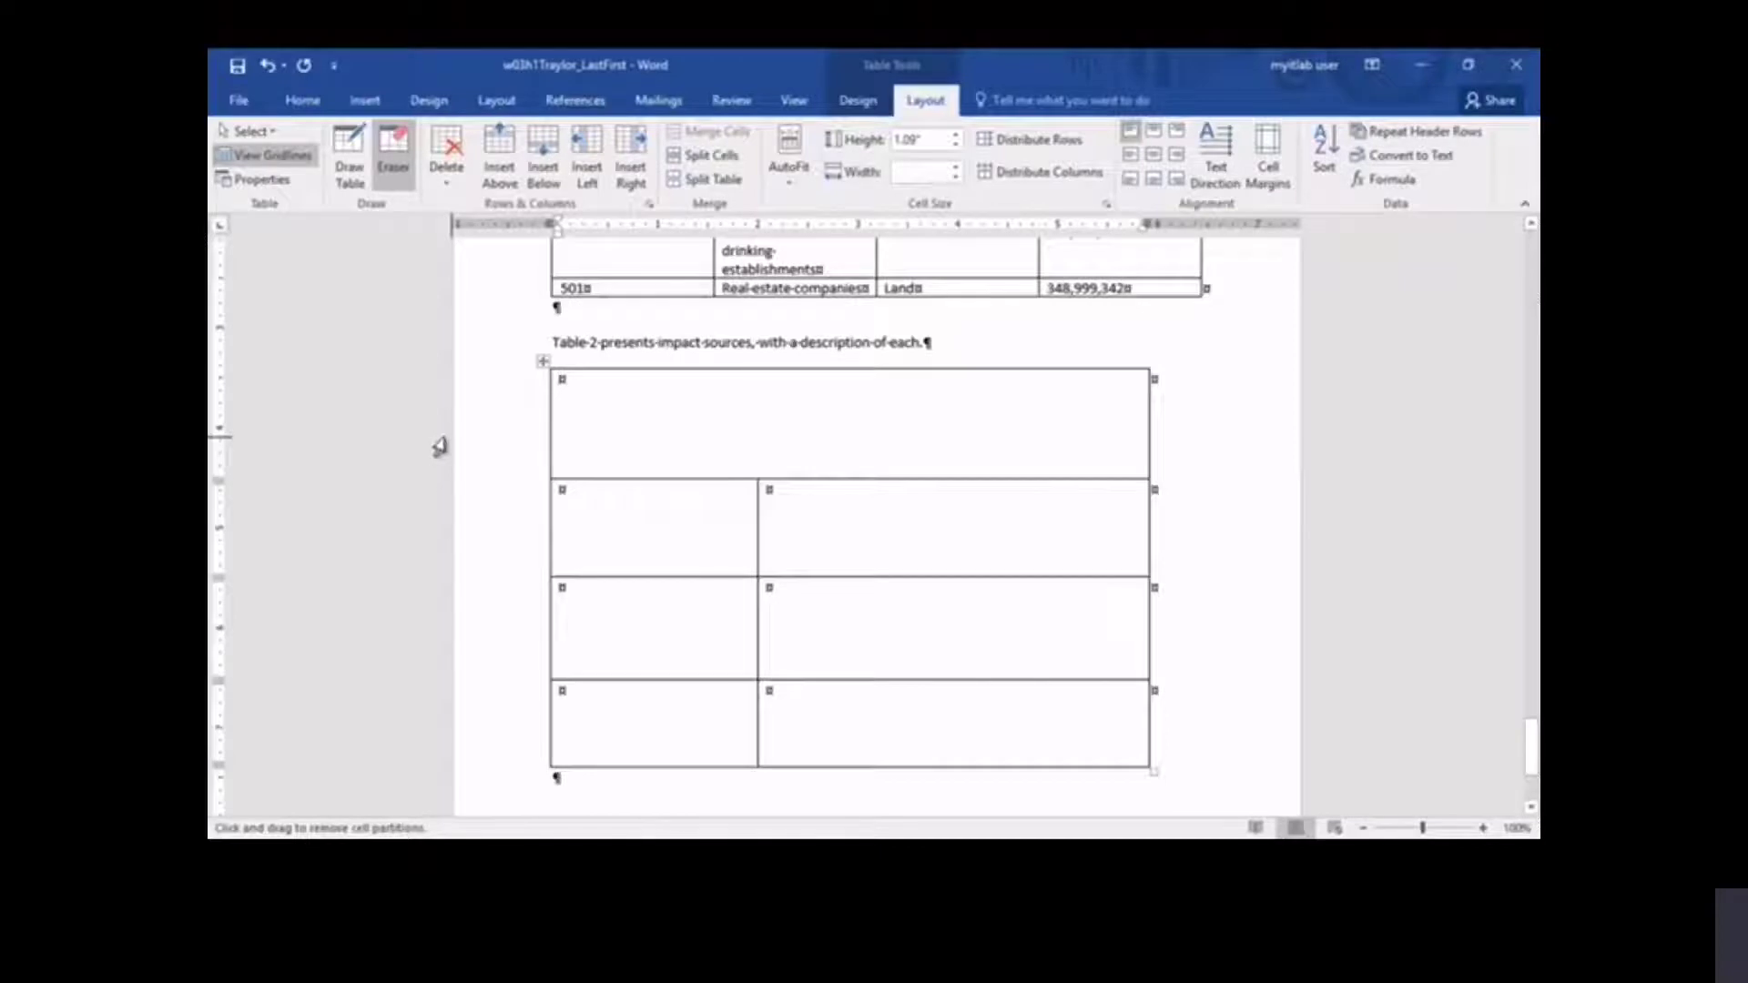
key("Escape")
type("Ta")
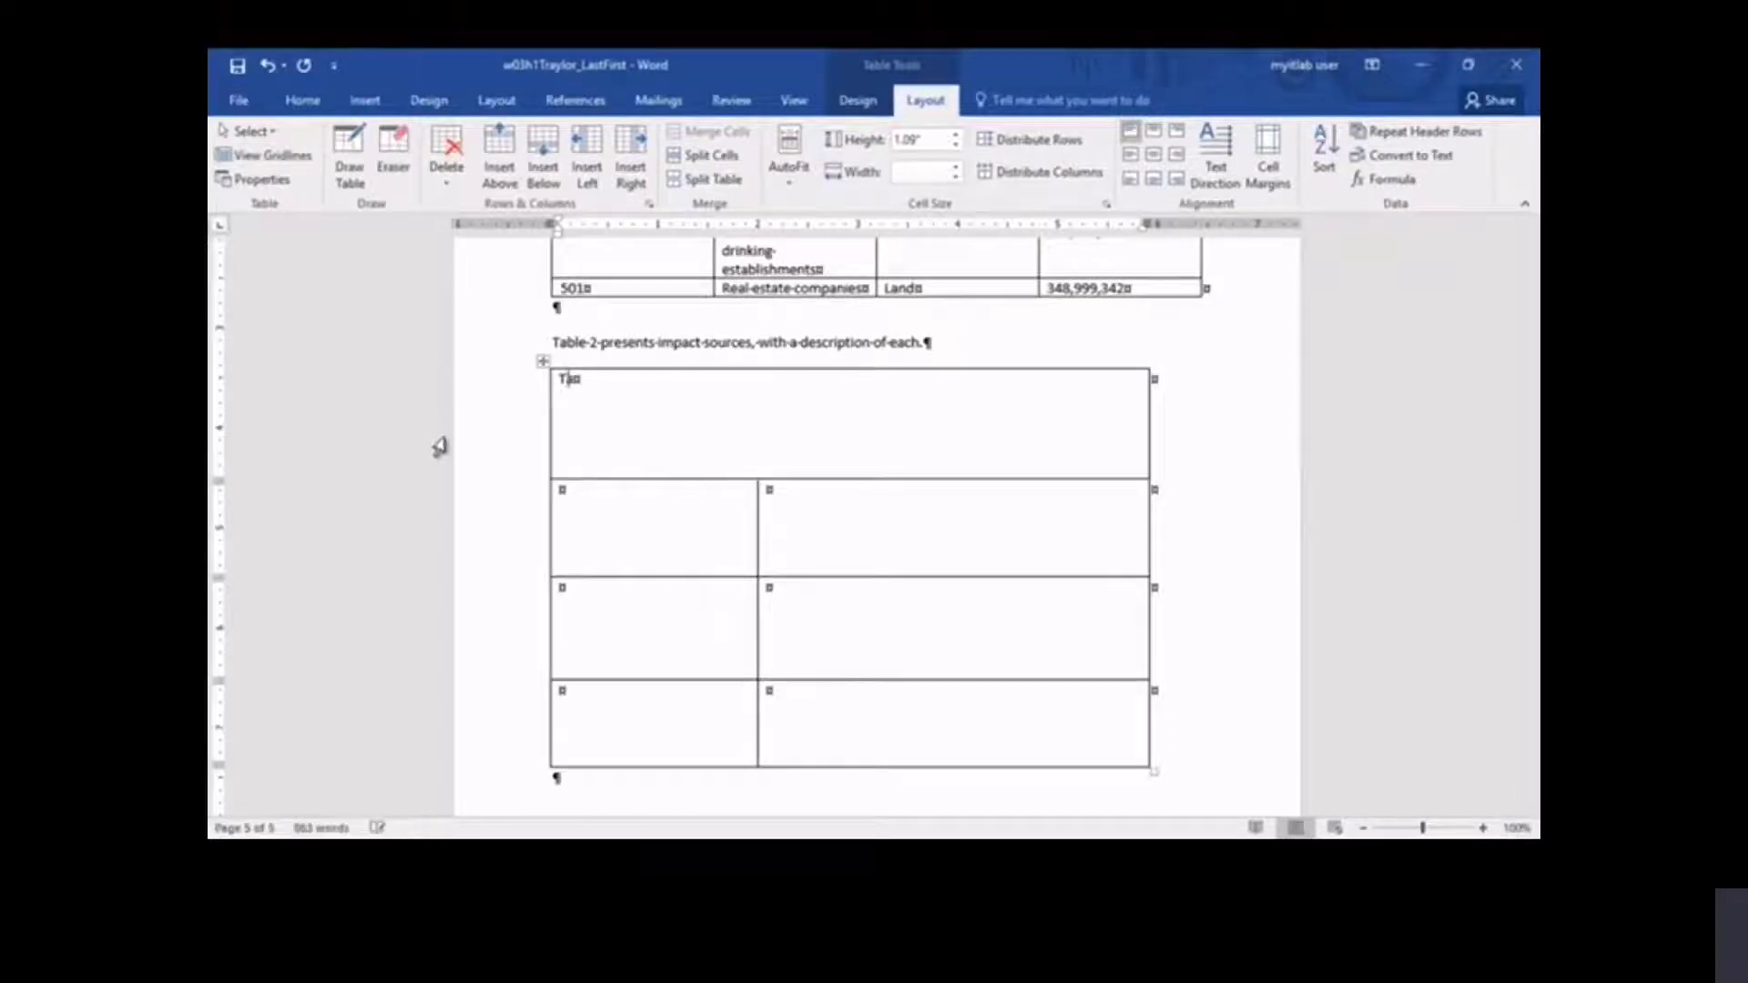
type("ble 2—Impact Sources")
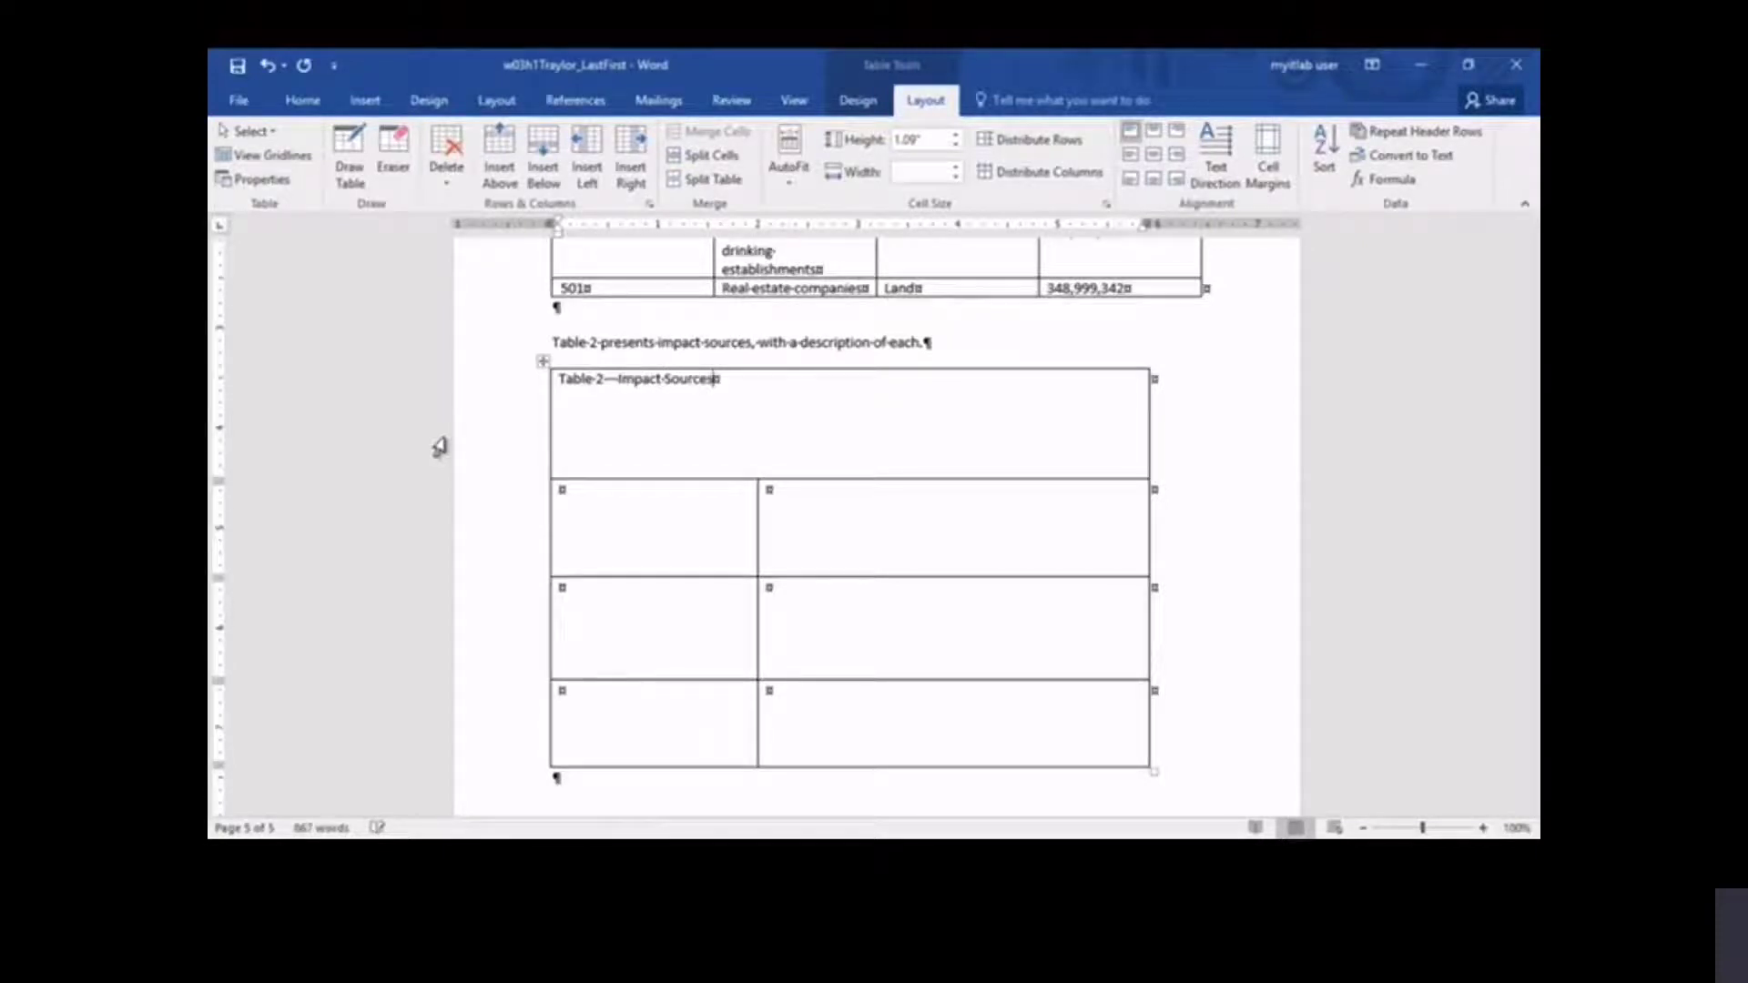
- Fill the remaining rows with Employee Compensation, Other Expenditures and Capital Investment, each with its description, from salary and wages to "indirect" and "induced" jobs
key("Tab")
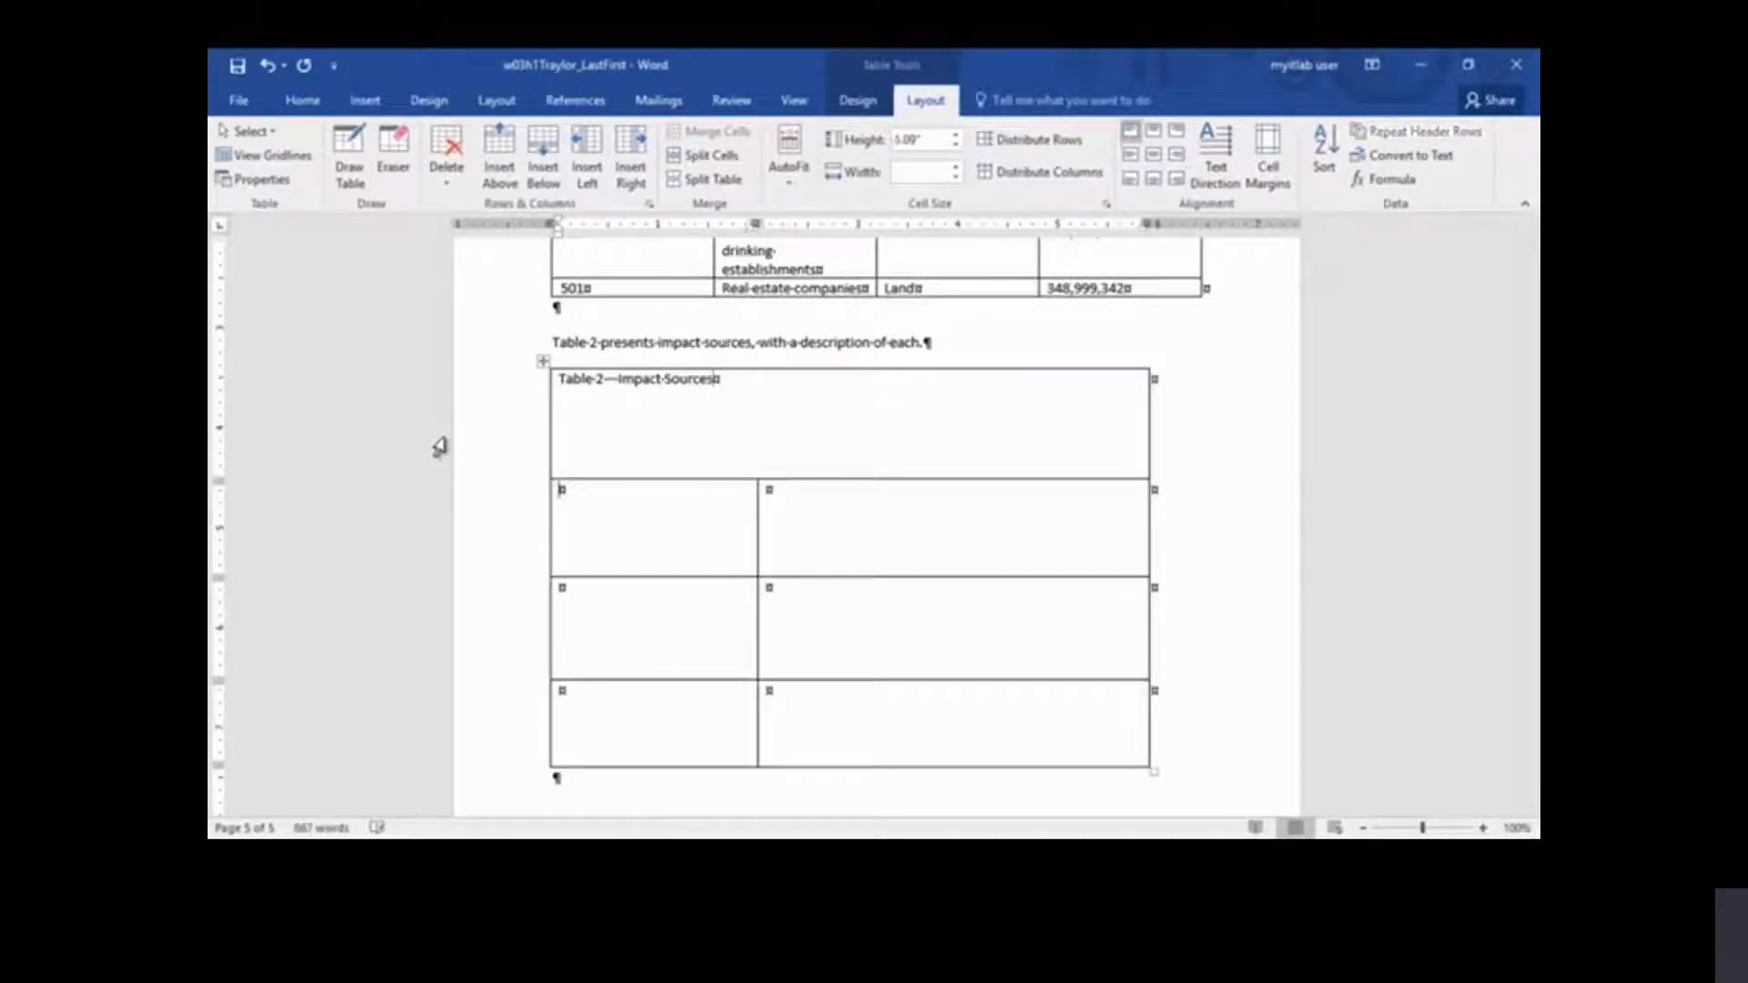
type("Employee Compensation")
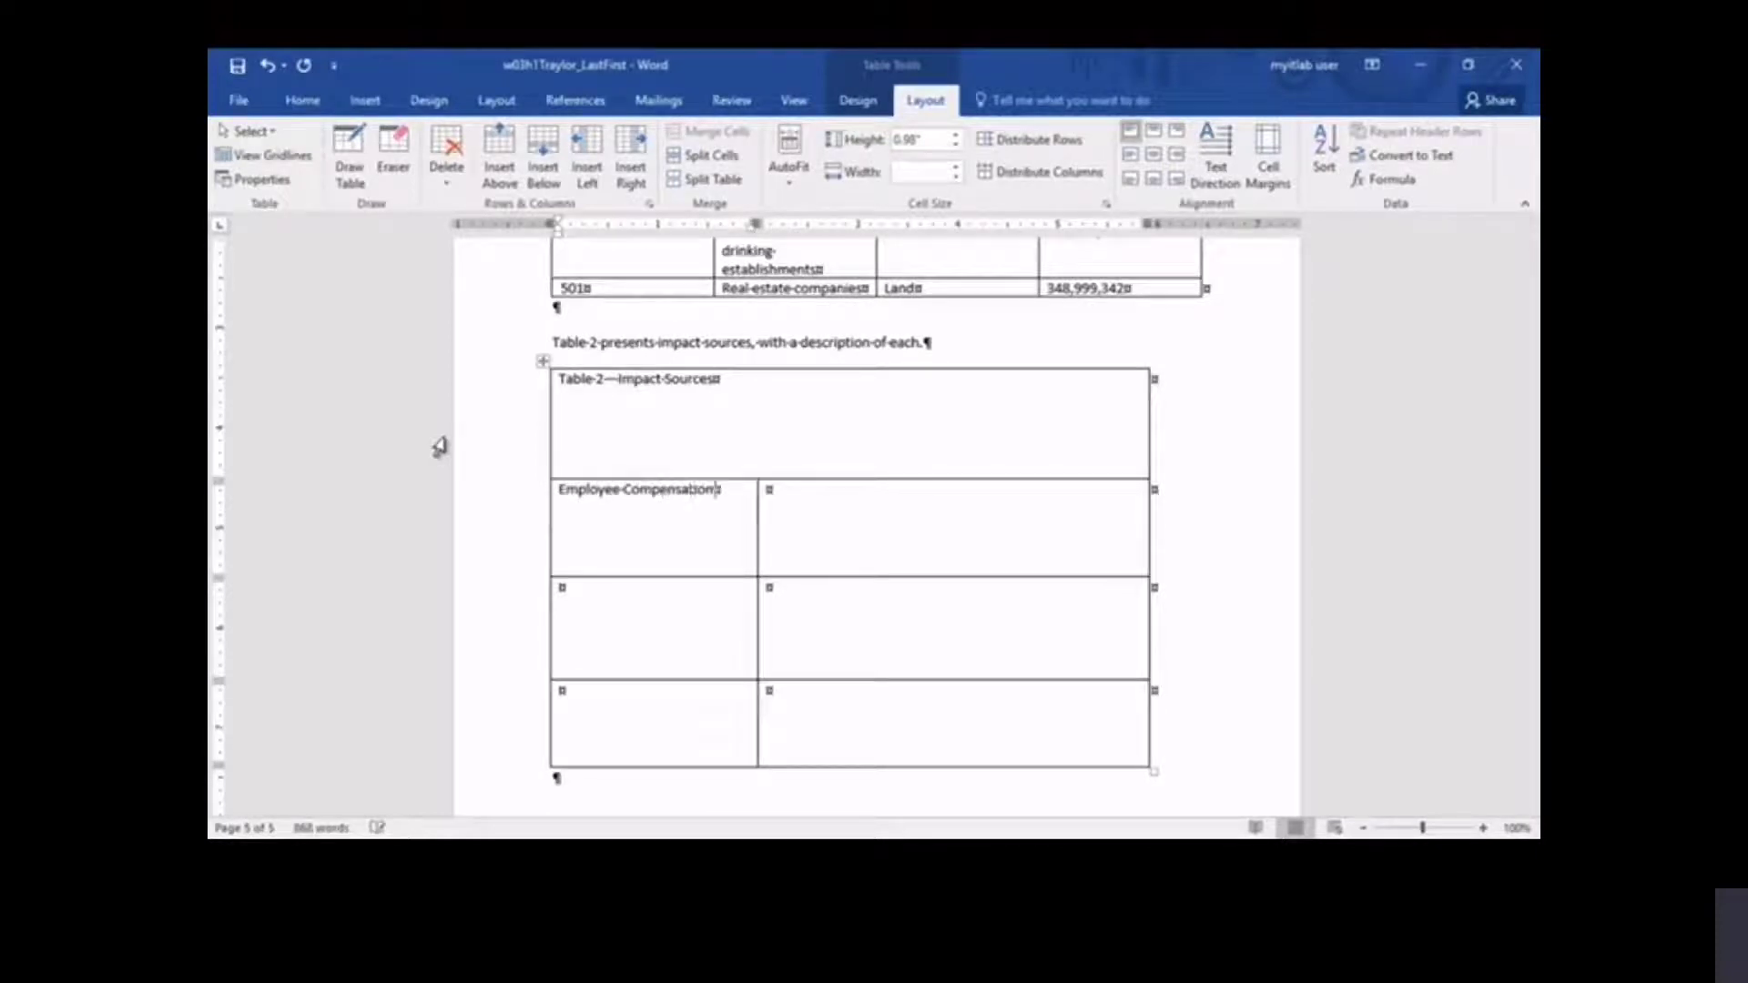
key("Tab")
type("Salary")
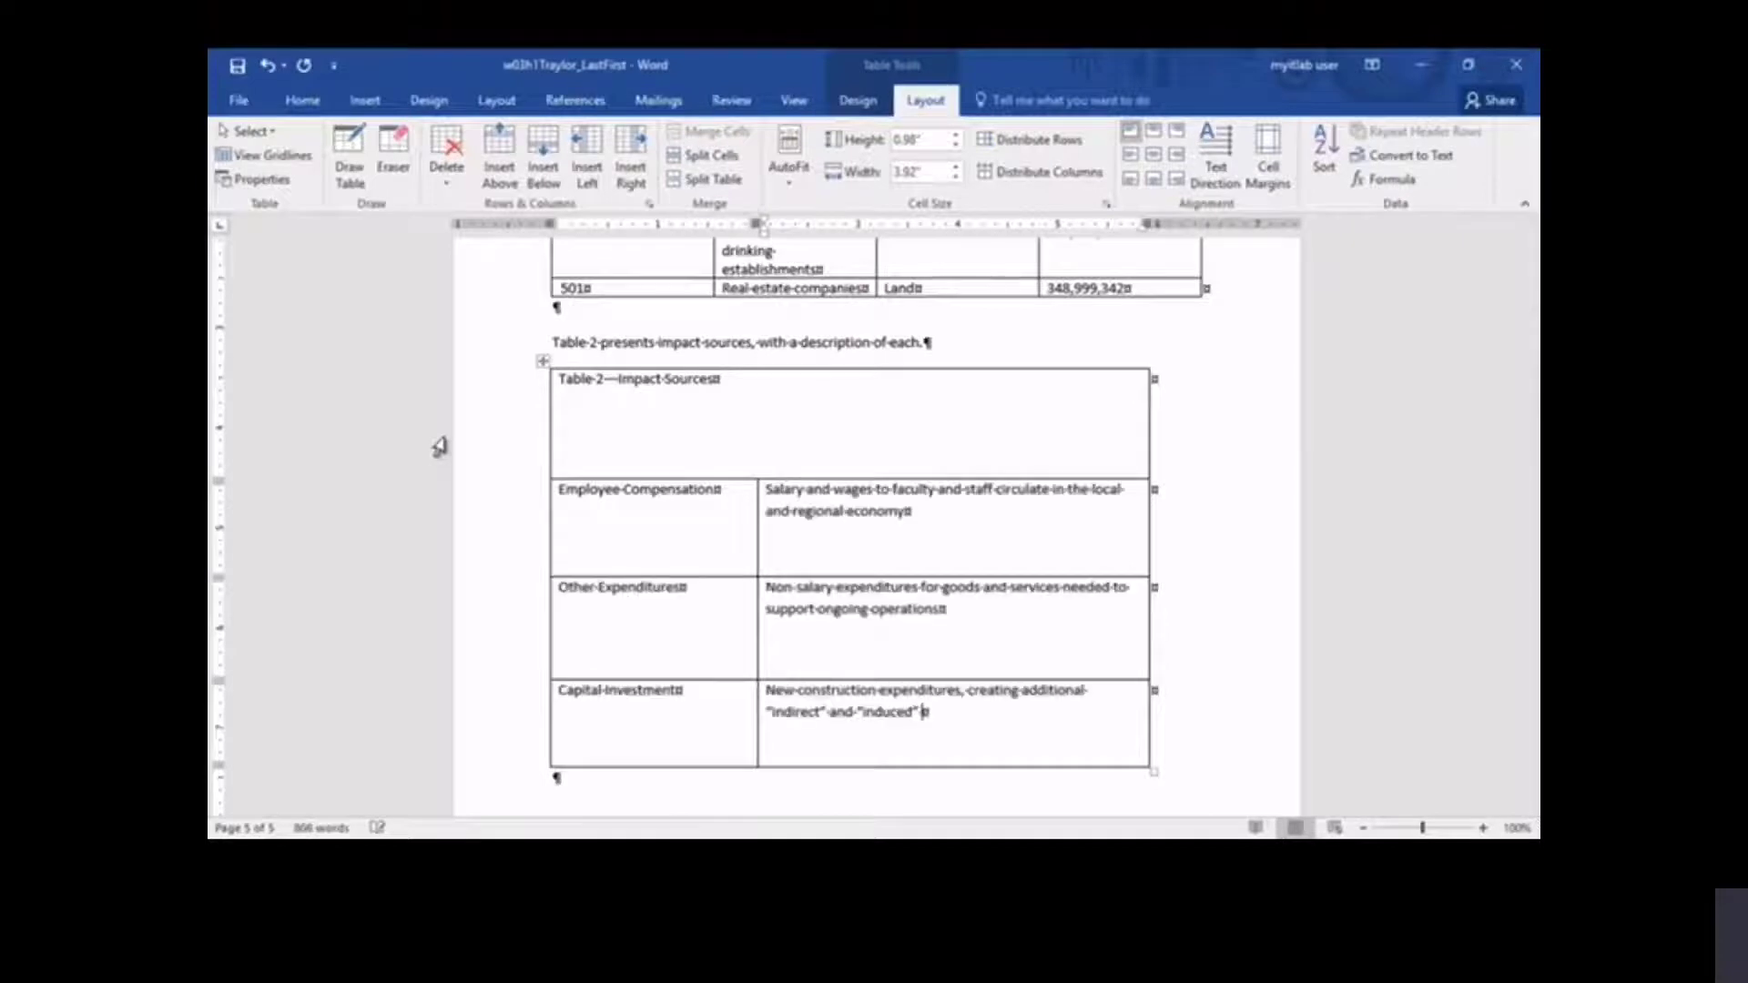
type("jobs")
- Delete the Category column from the industry sectors table
scroll(816, 350, "up", 3)
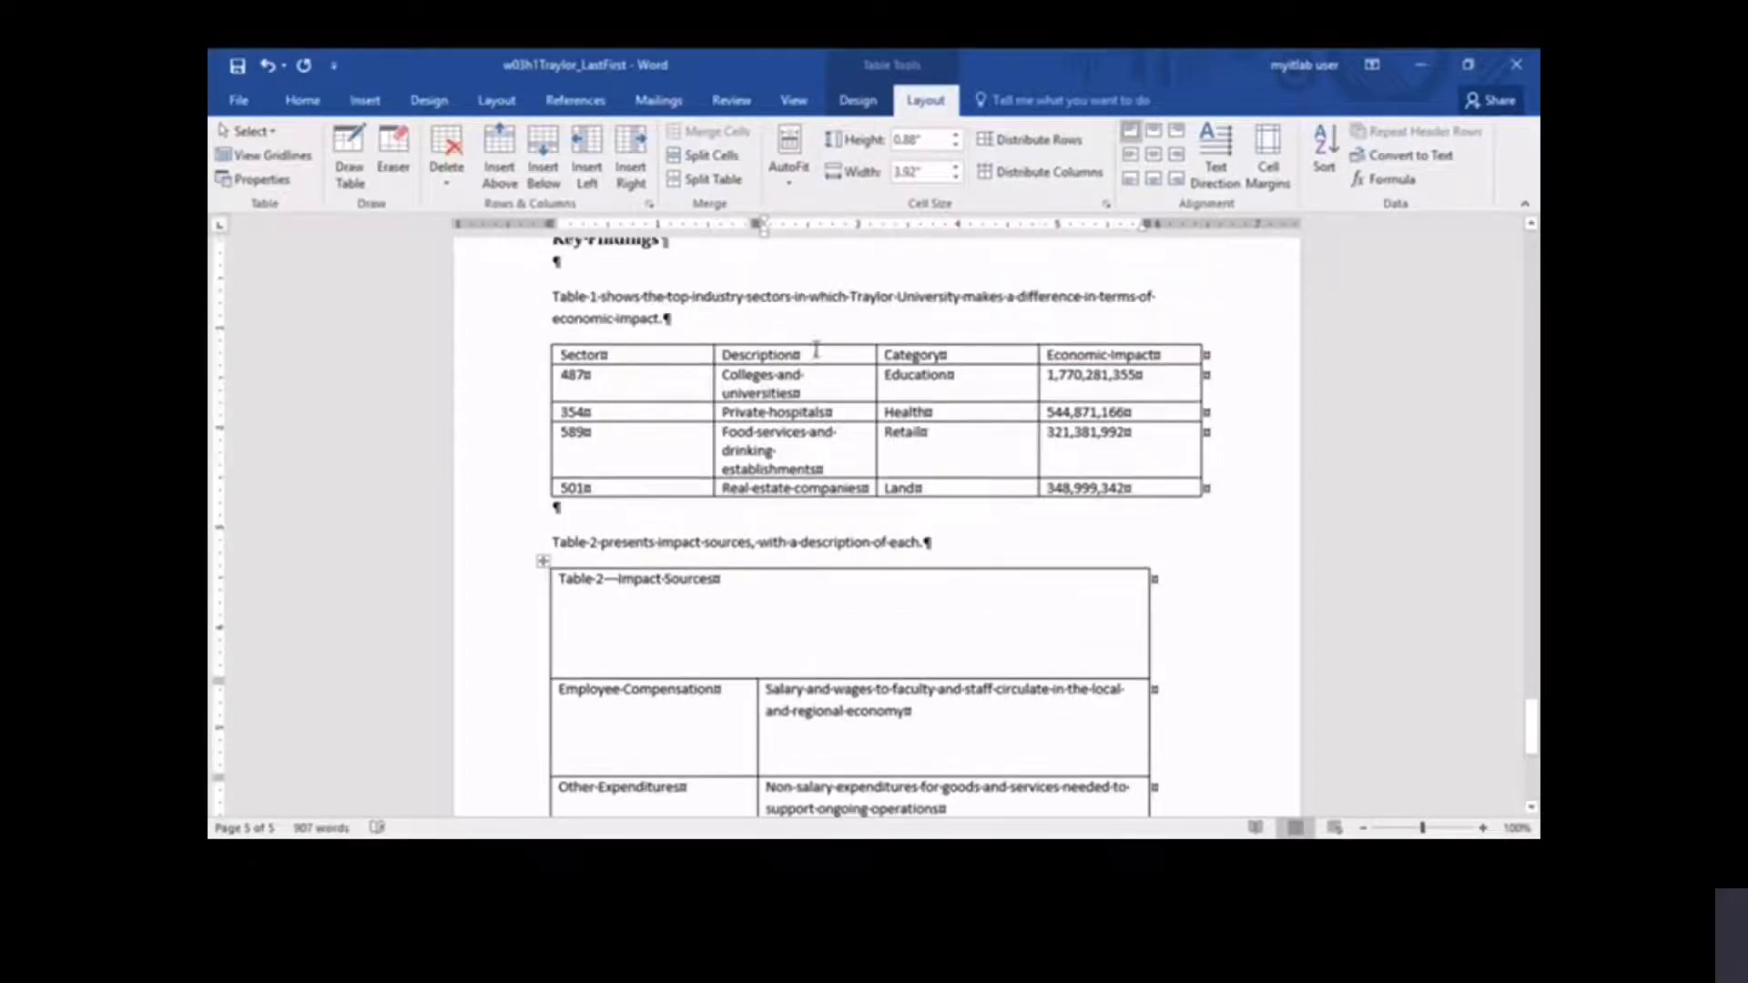
left_click(918, 339)
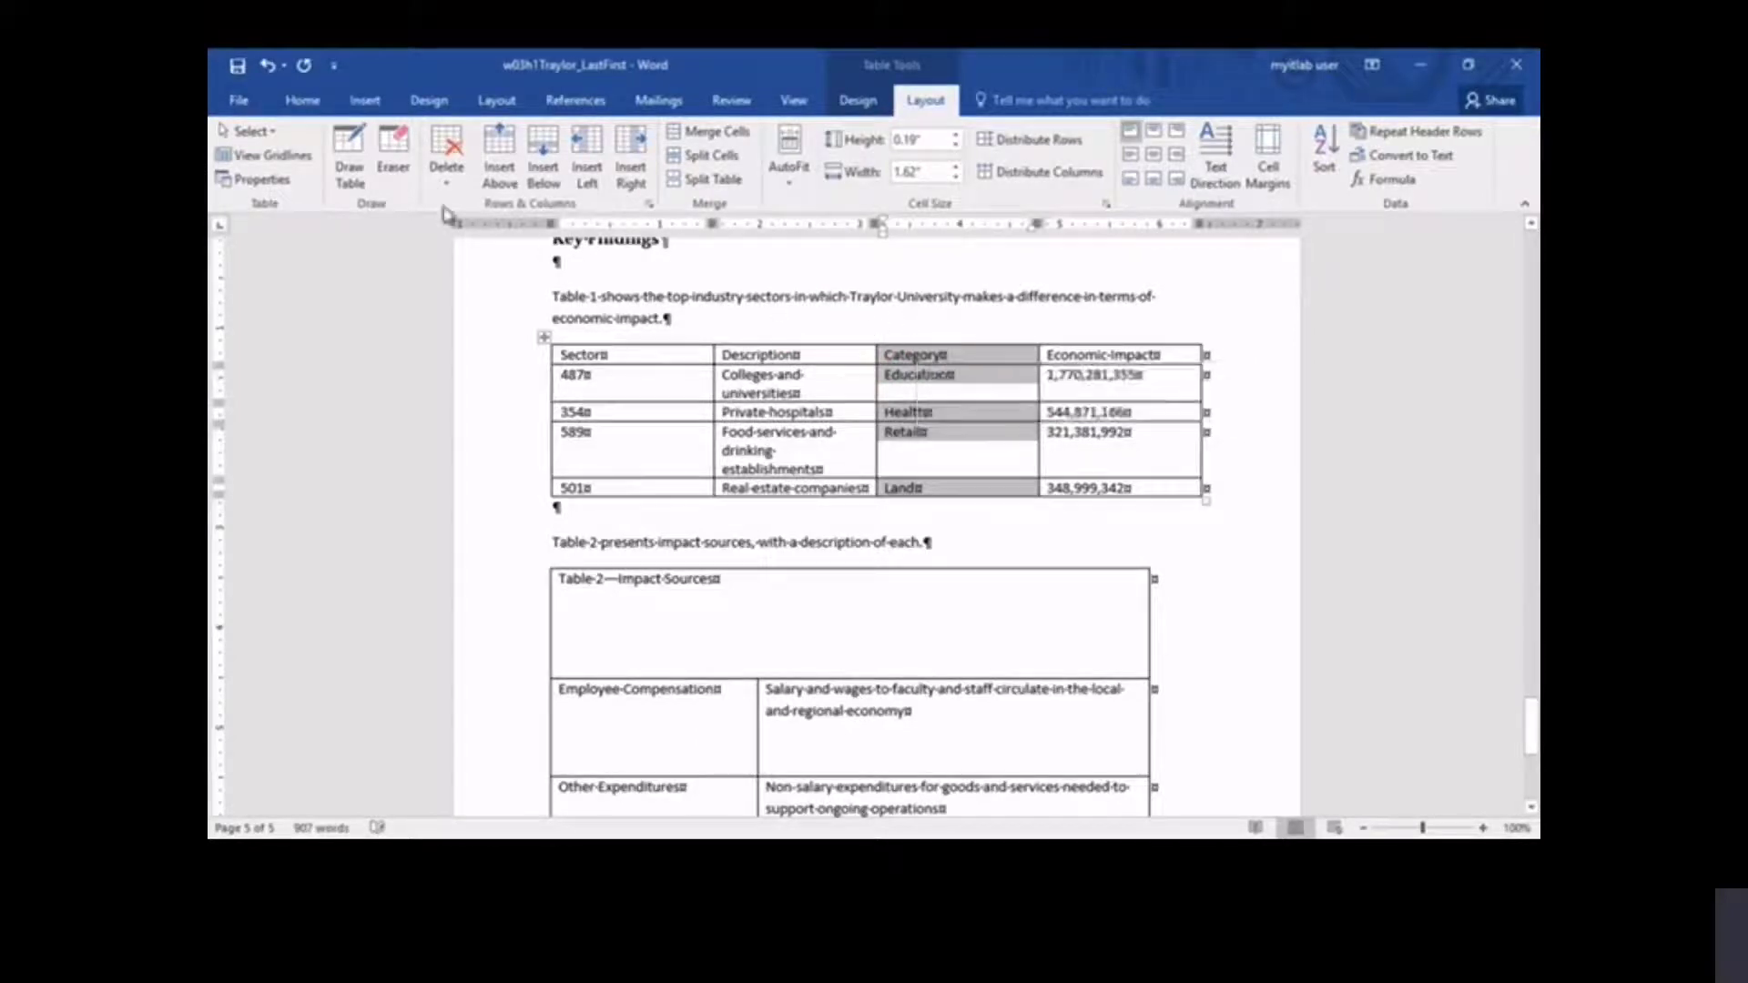
left_click(446, 175)
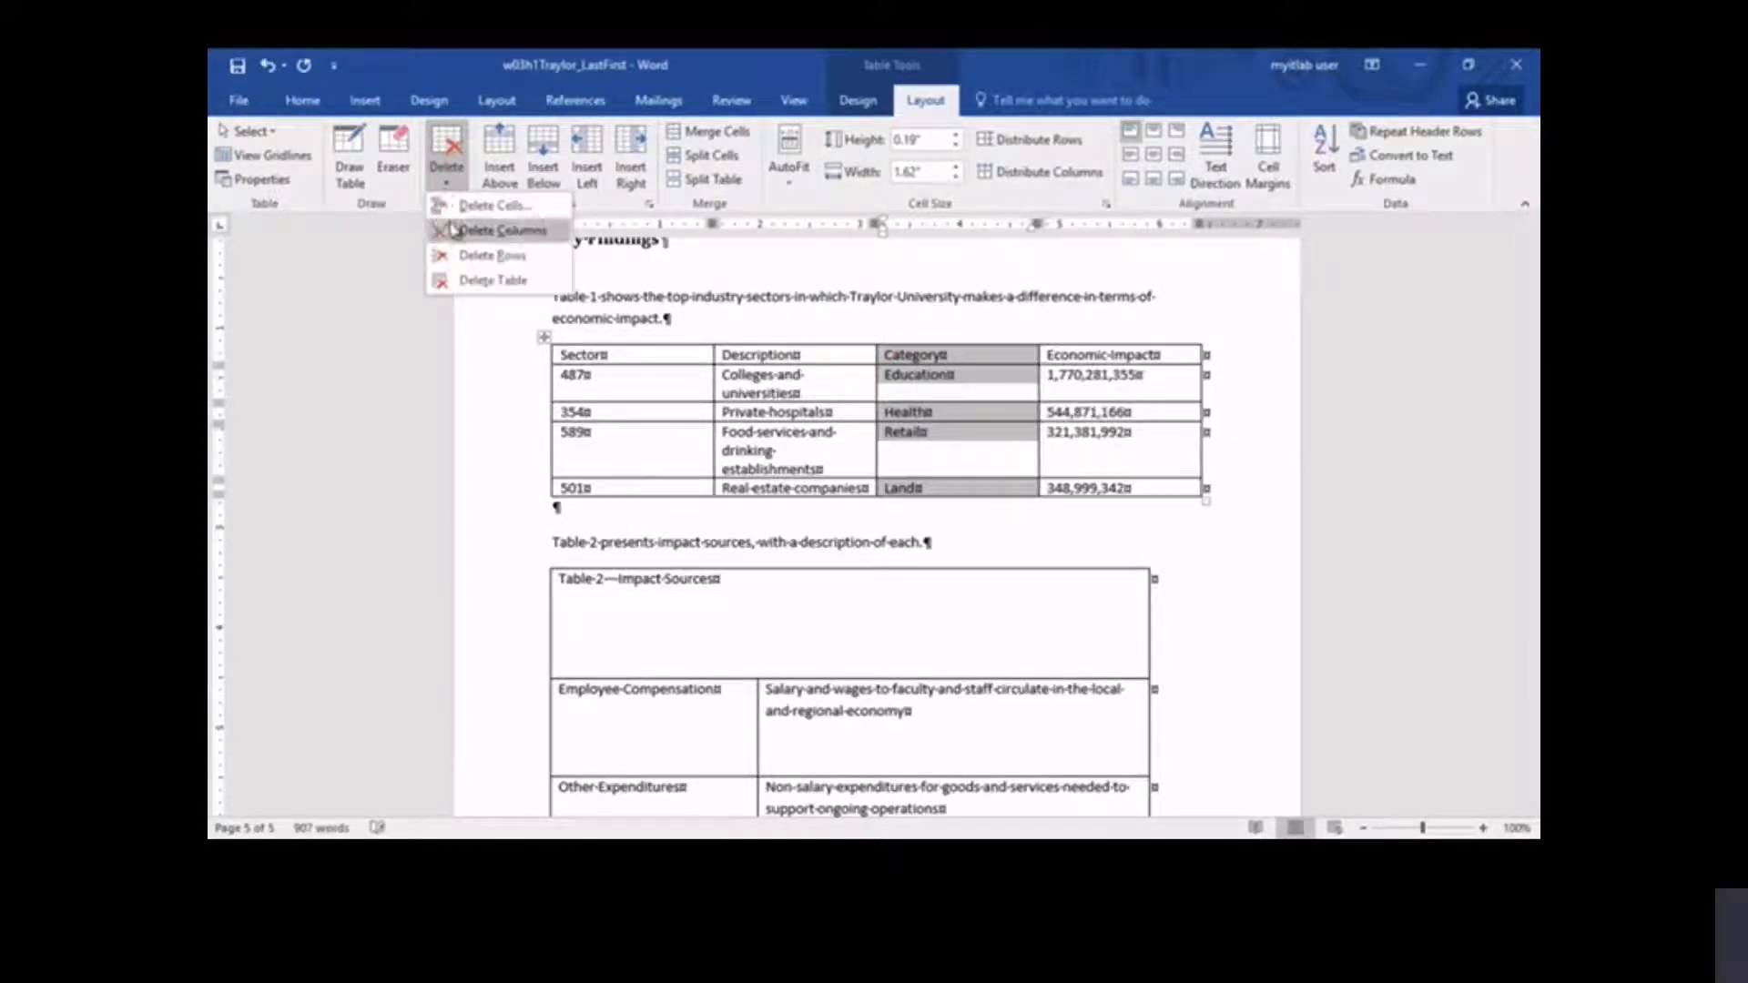
left_click(500, 230)
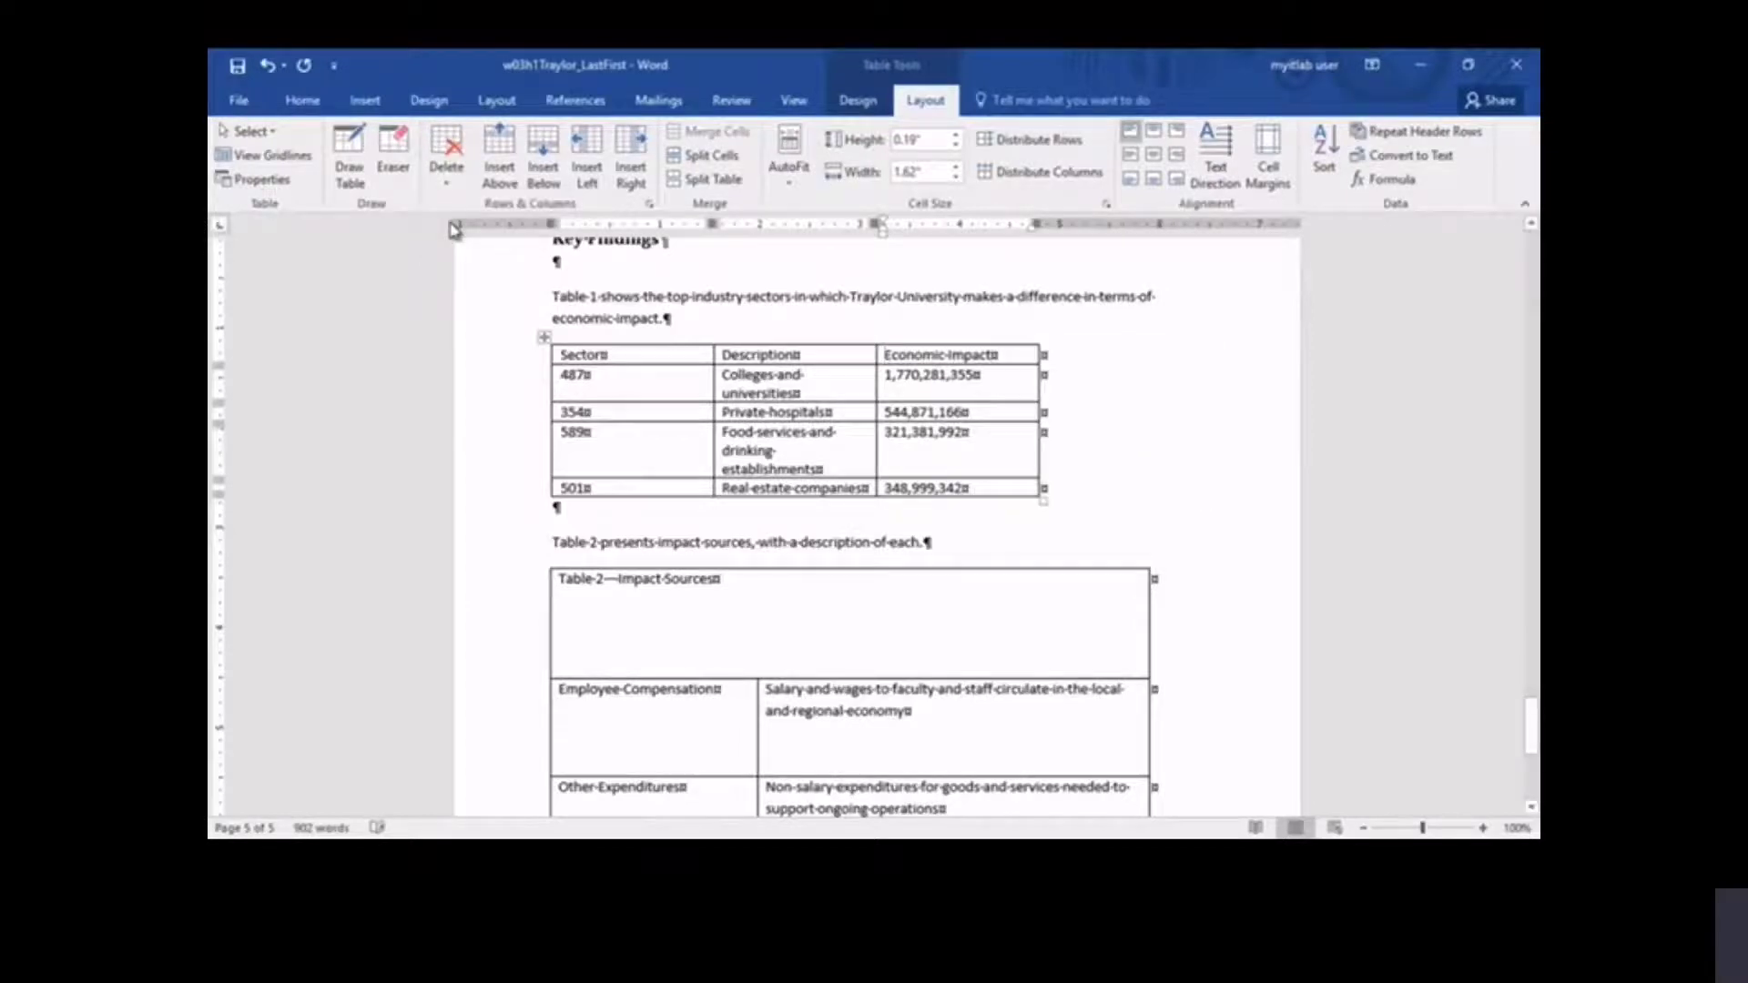
- Insert a row above the first table's header row and enter "Table 1—Top Industry Sectors" in its first cell
left_click(628, 354)
left_click(496, 146)
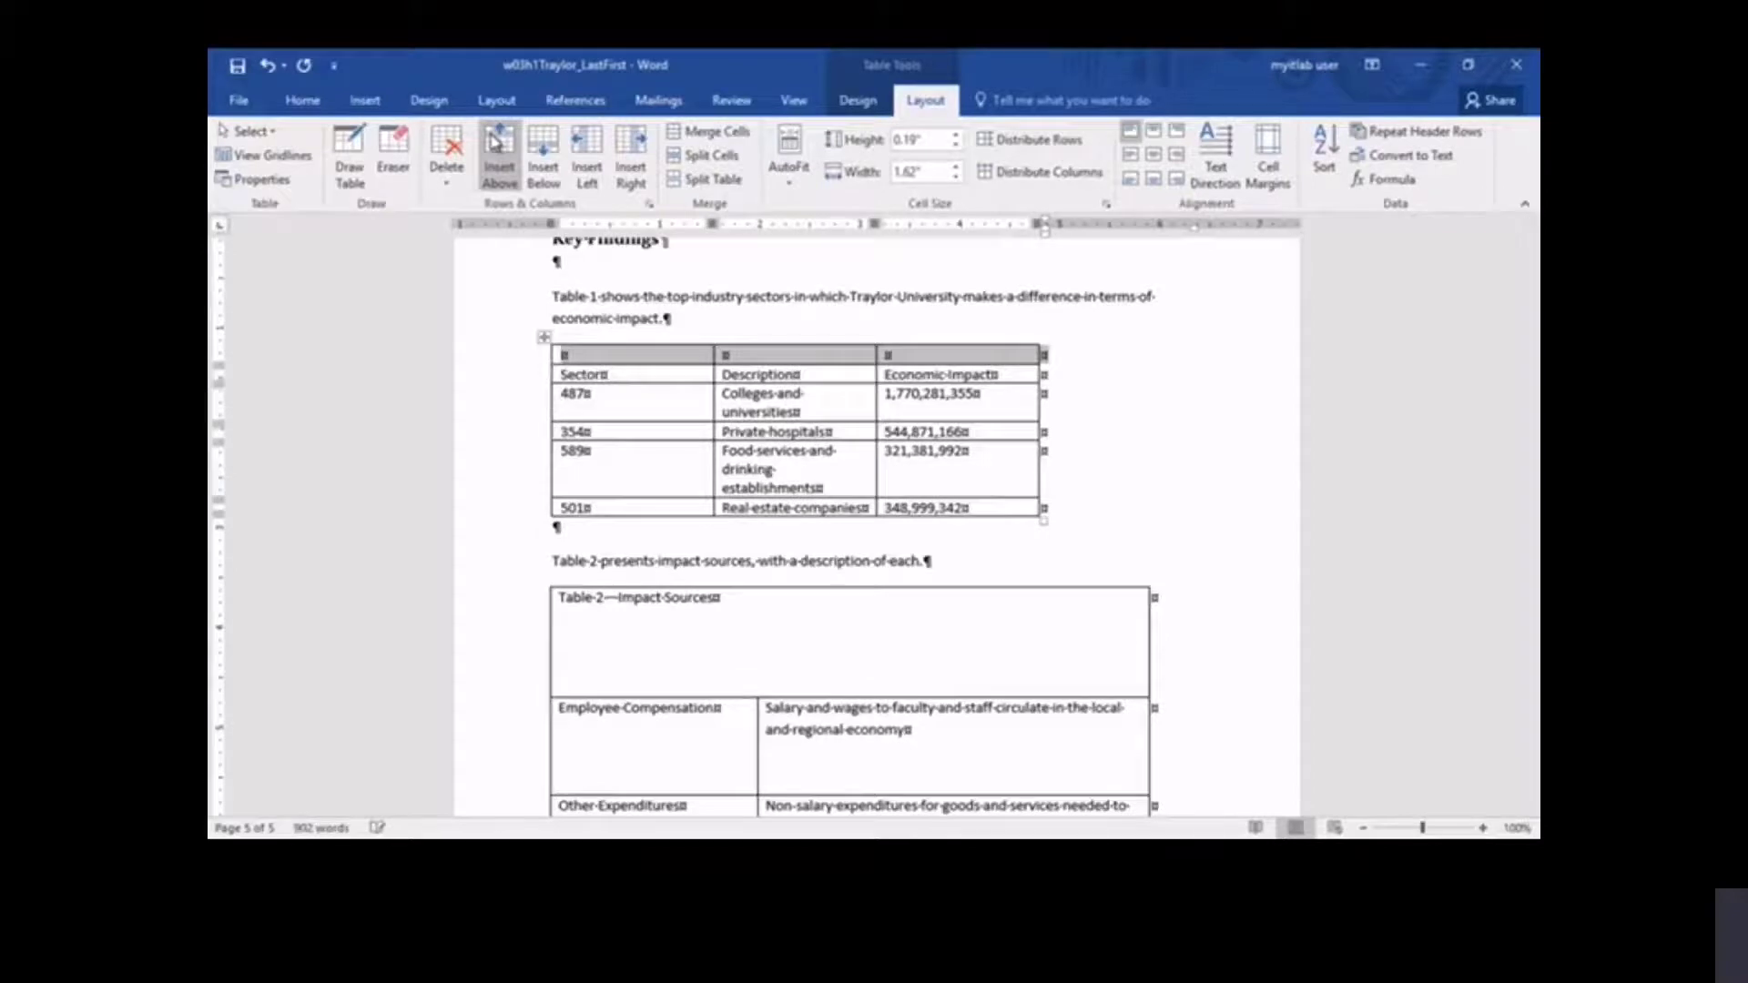
left_click(622, 355)
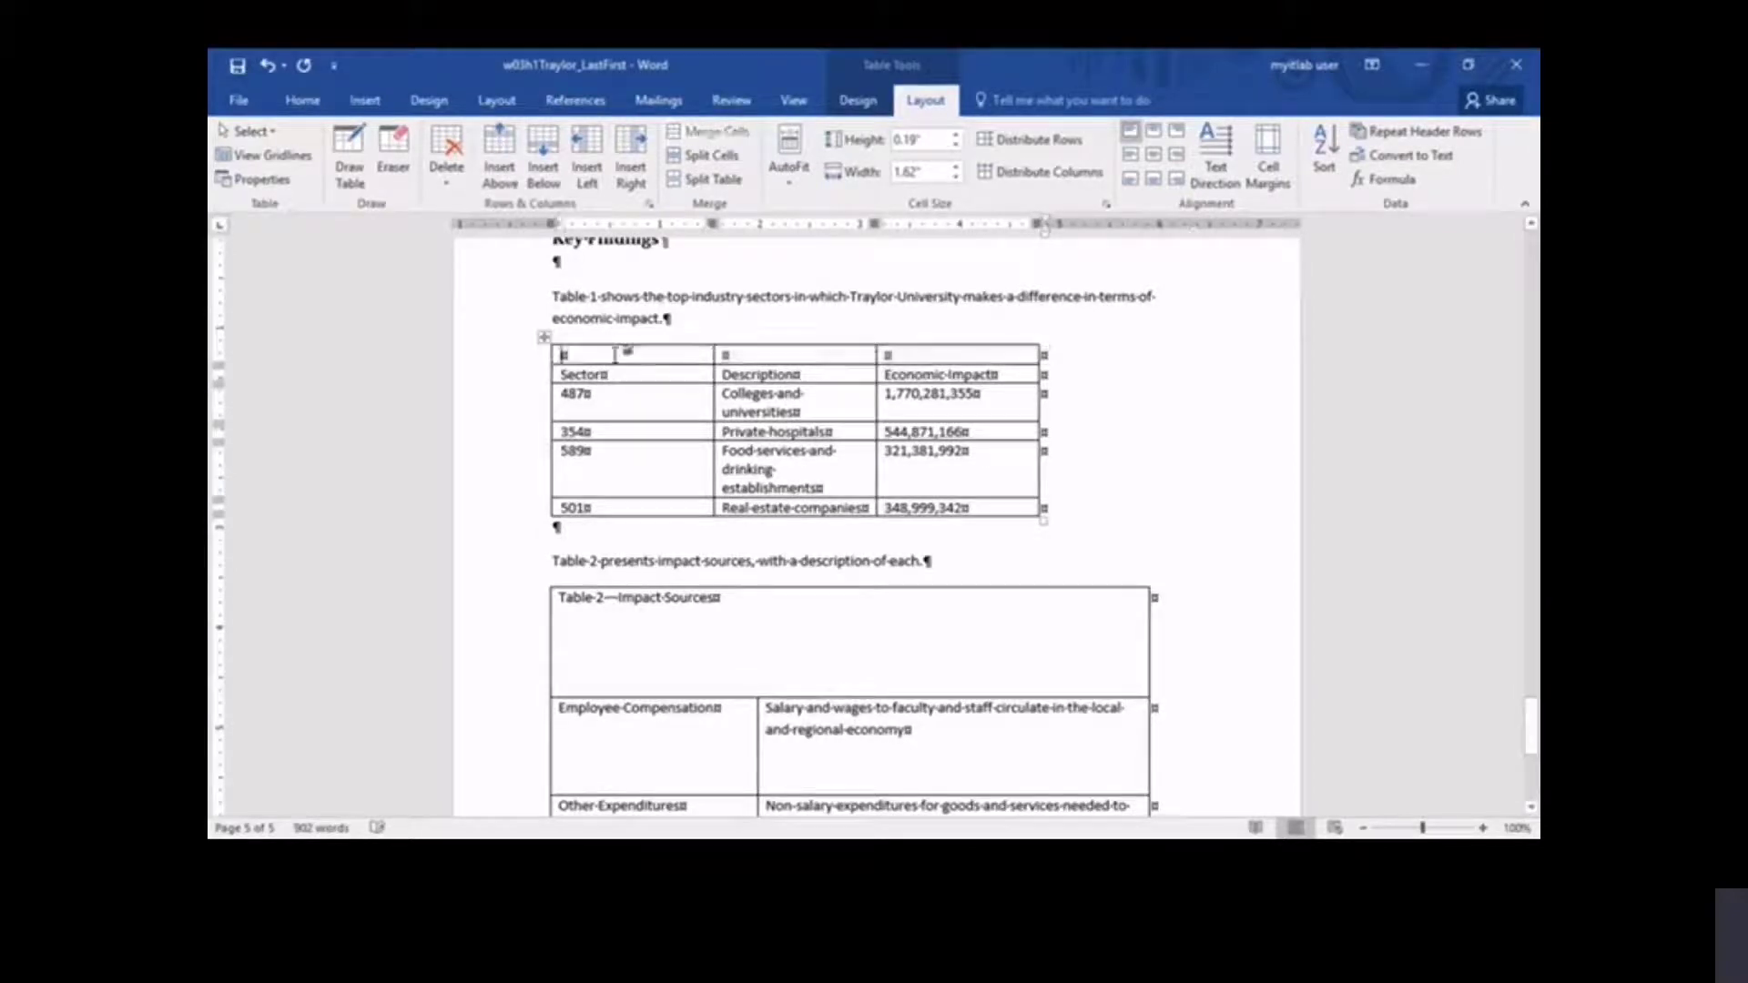
type("Table ")
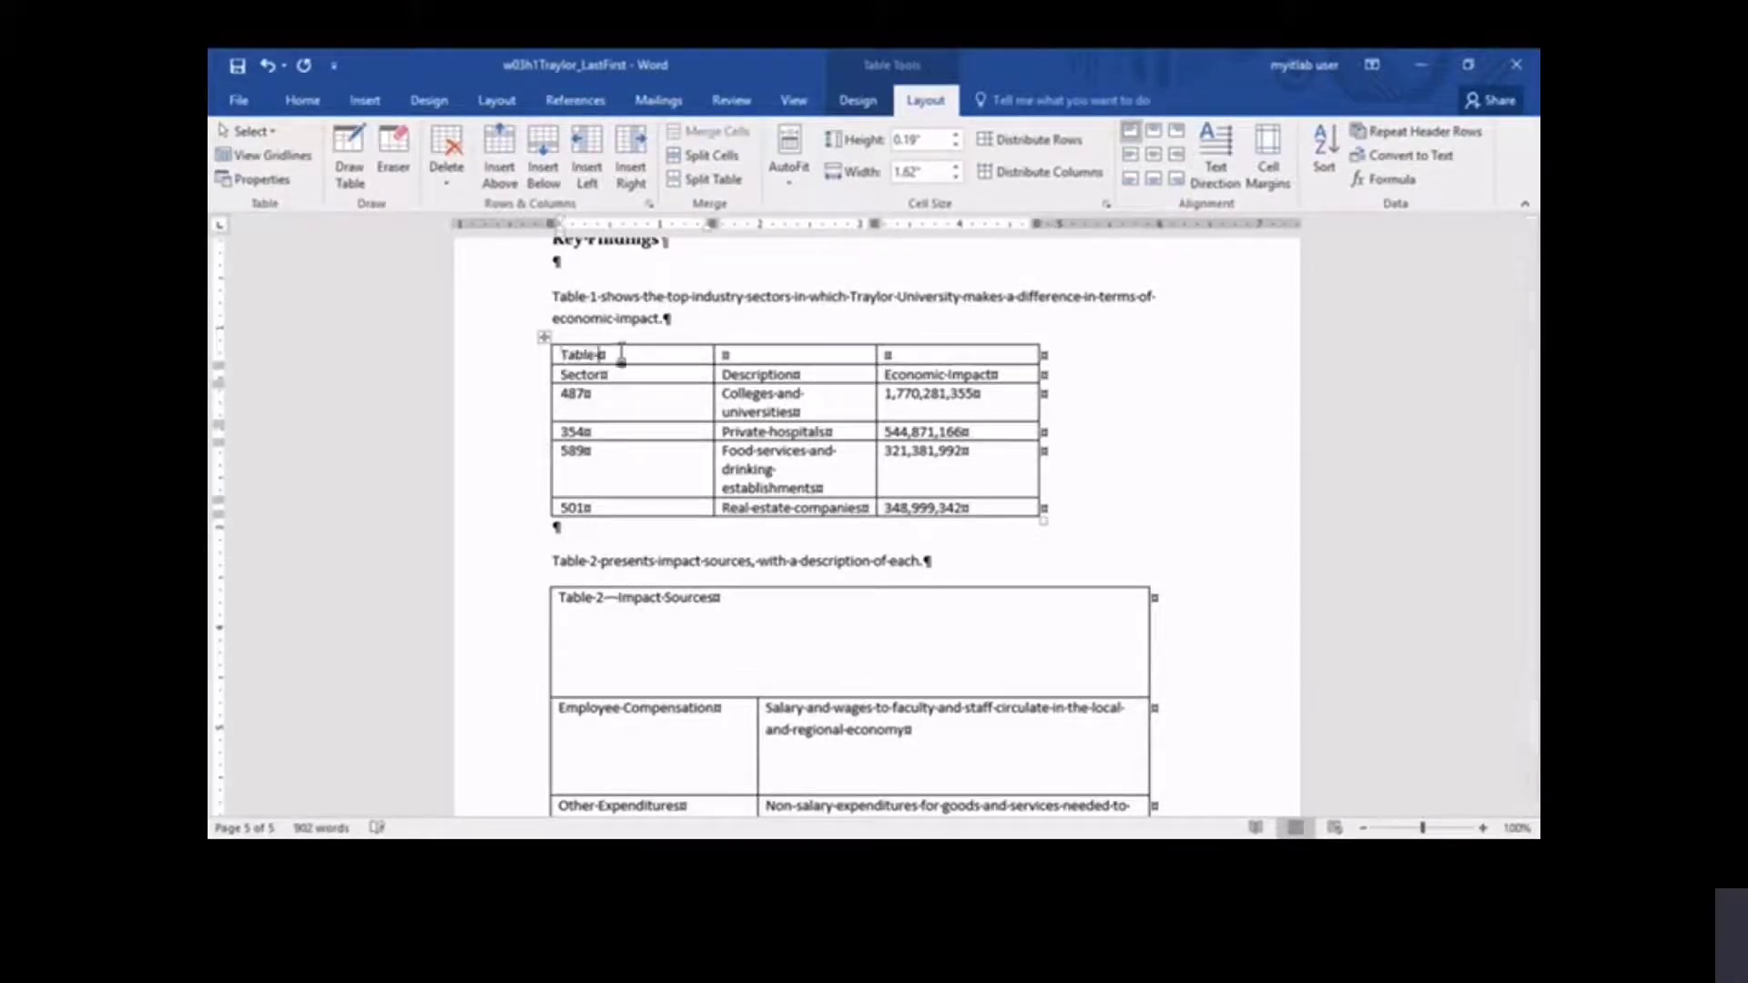
type("1--Top industry Sectors")
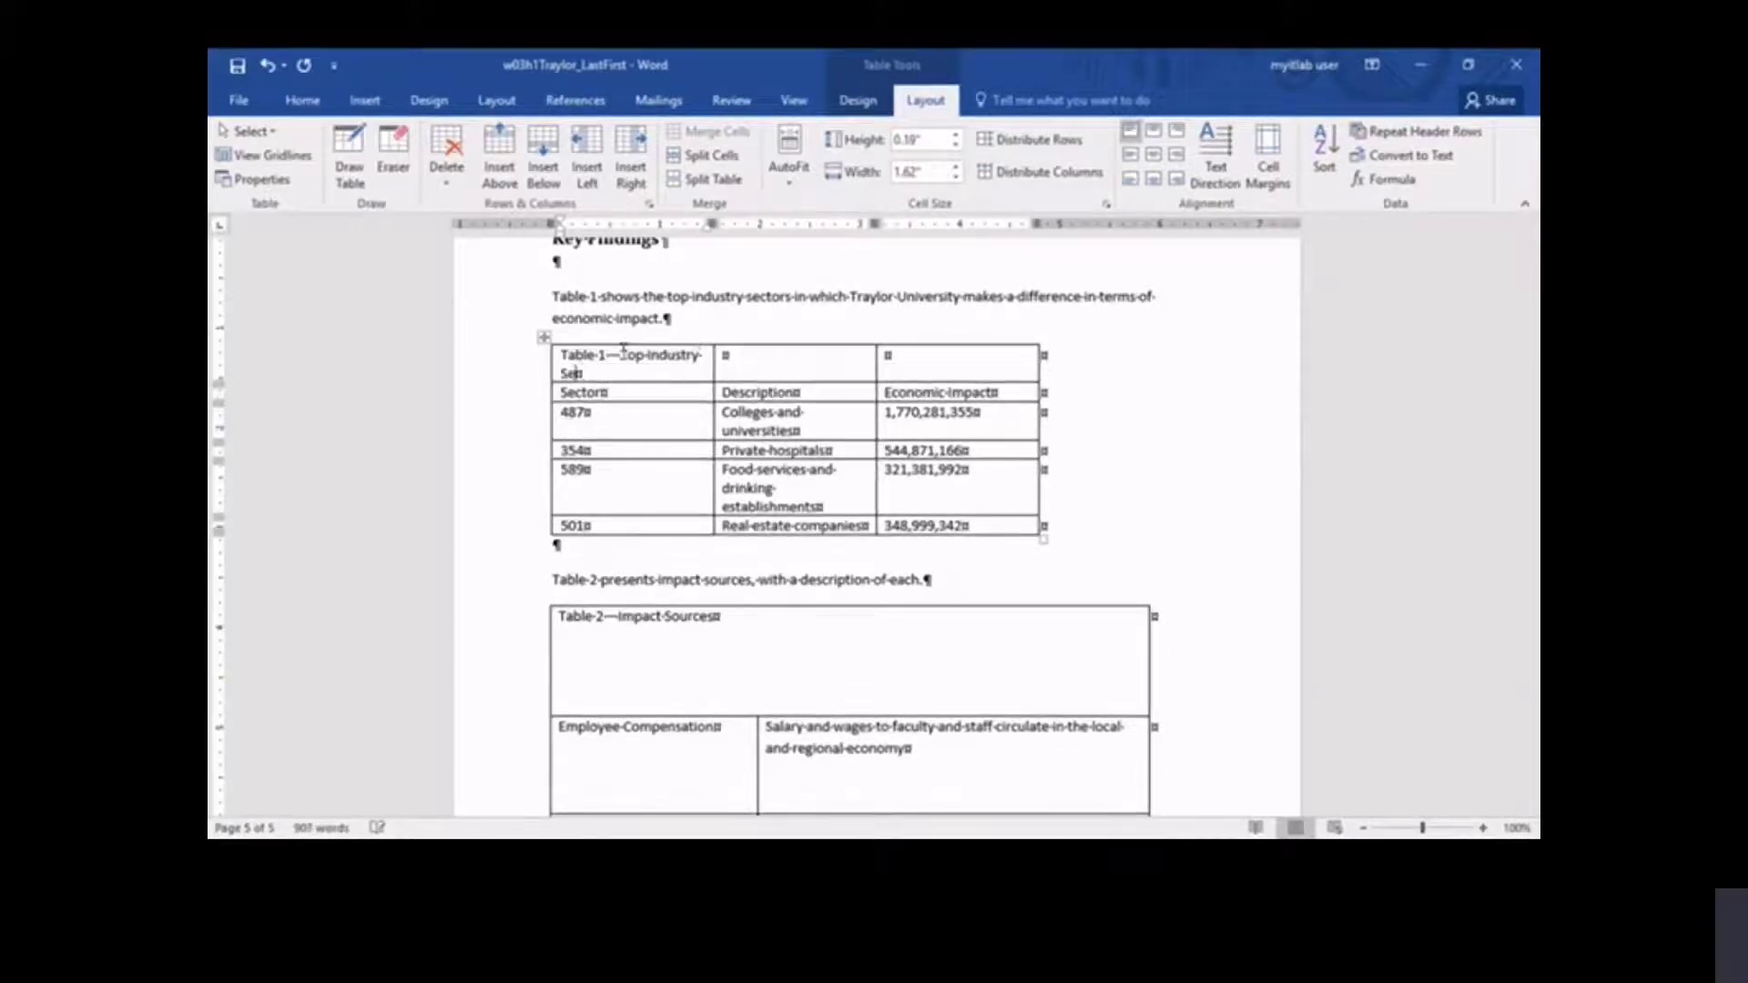
- Insert a row below Private hospitals in Table 1 and enter 215, Retail interests and 1,256,390,688
left_click(542, 460)
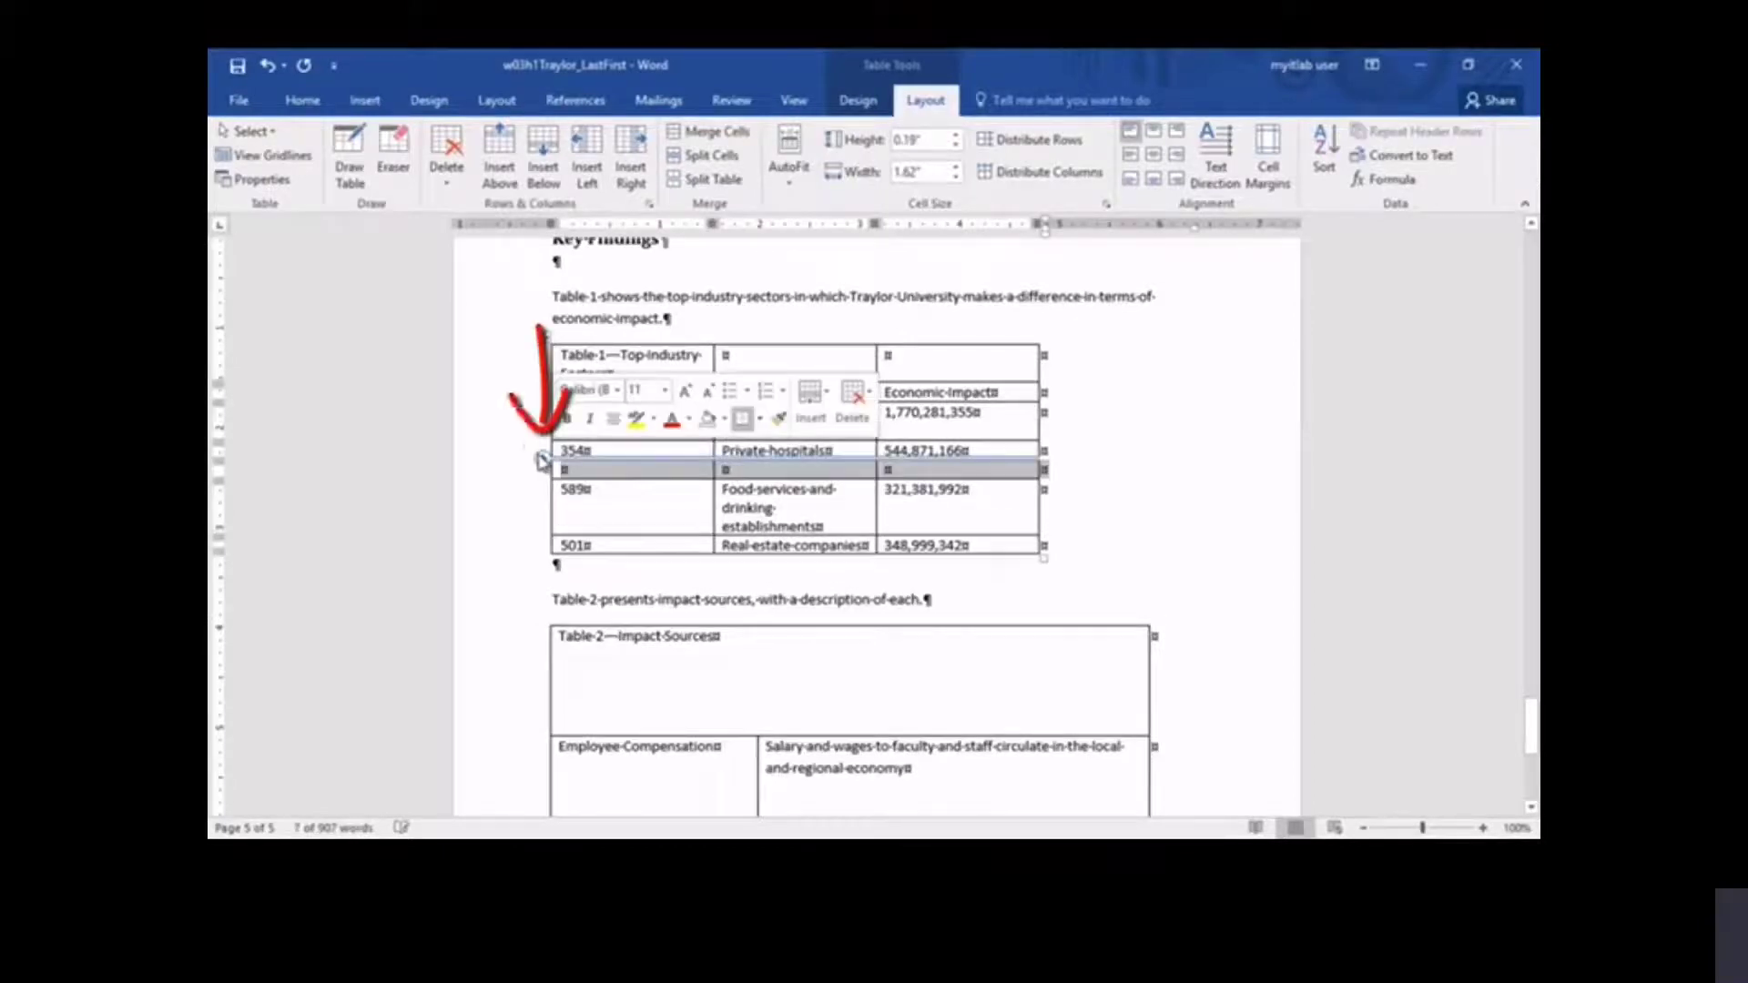
left_click(605, 471)
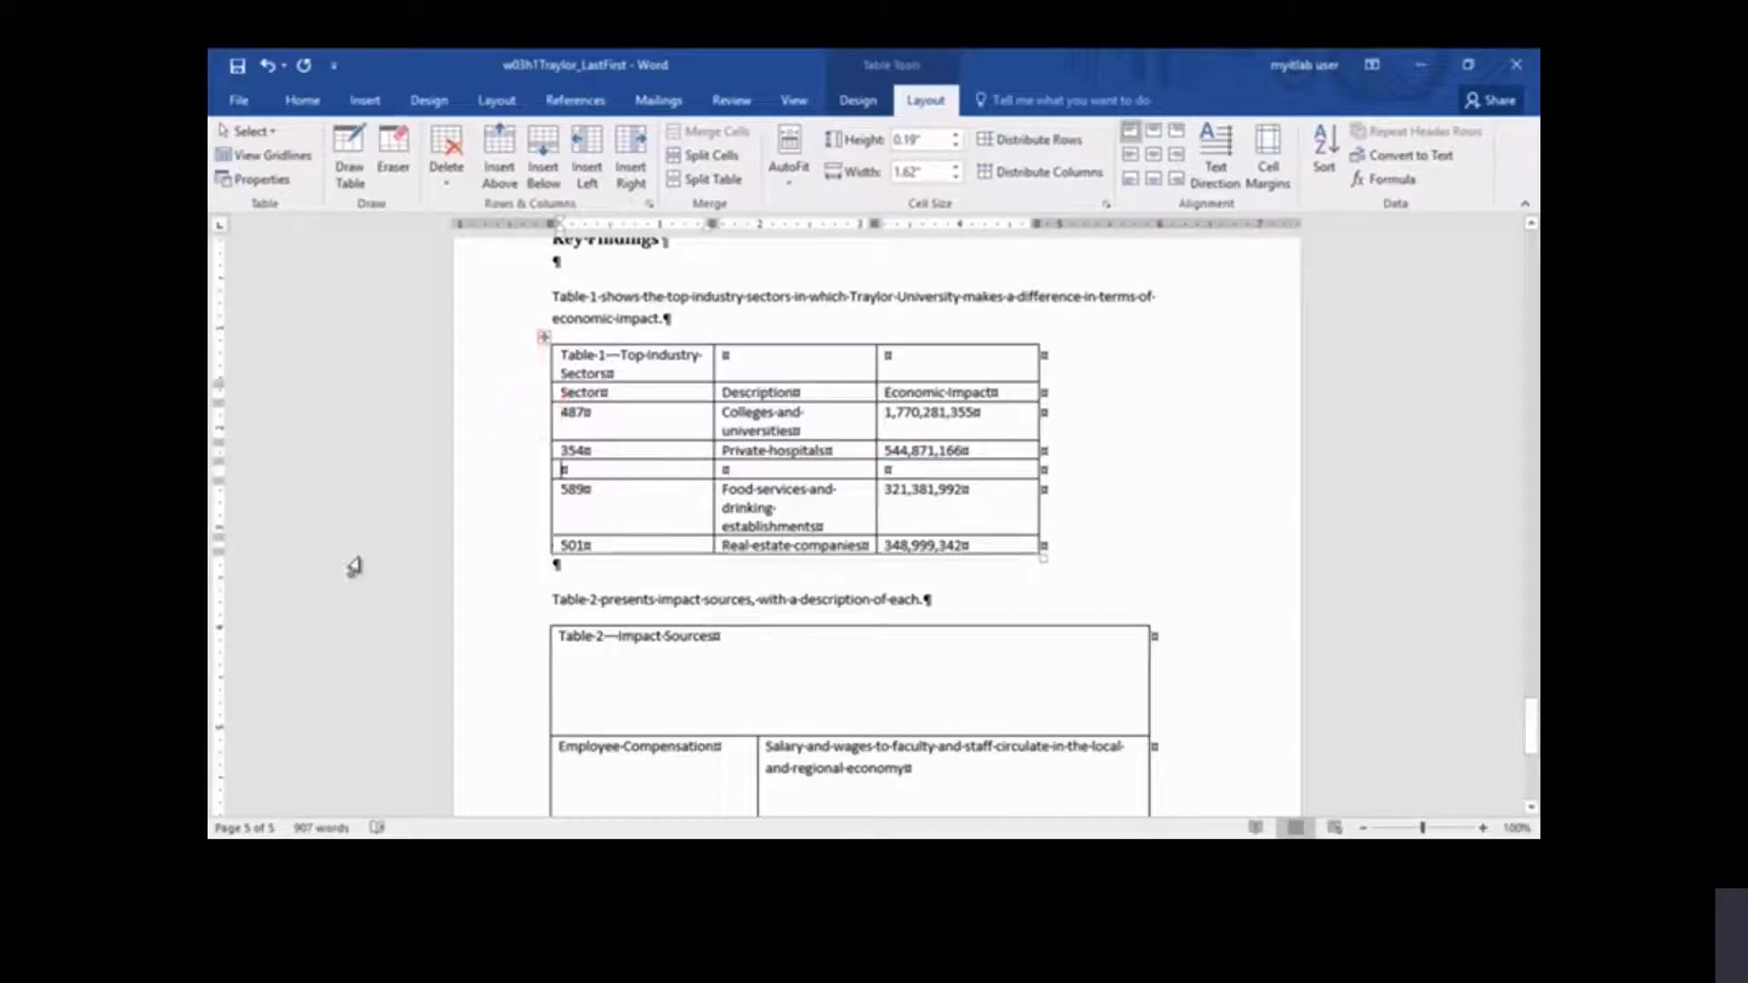
type("22")
type("5")
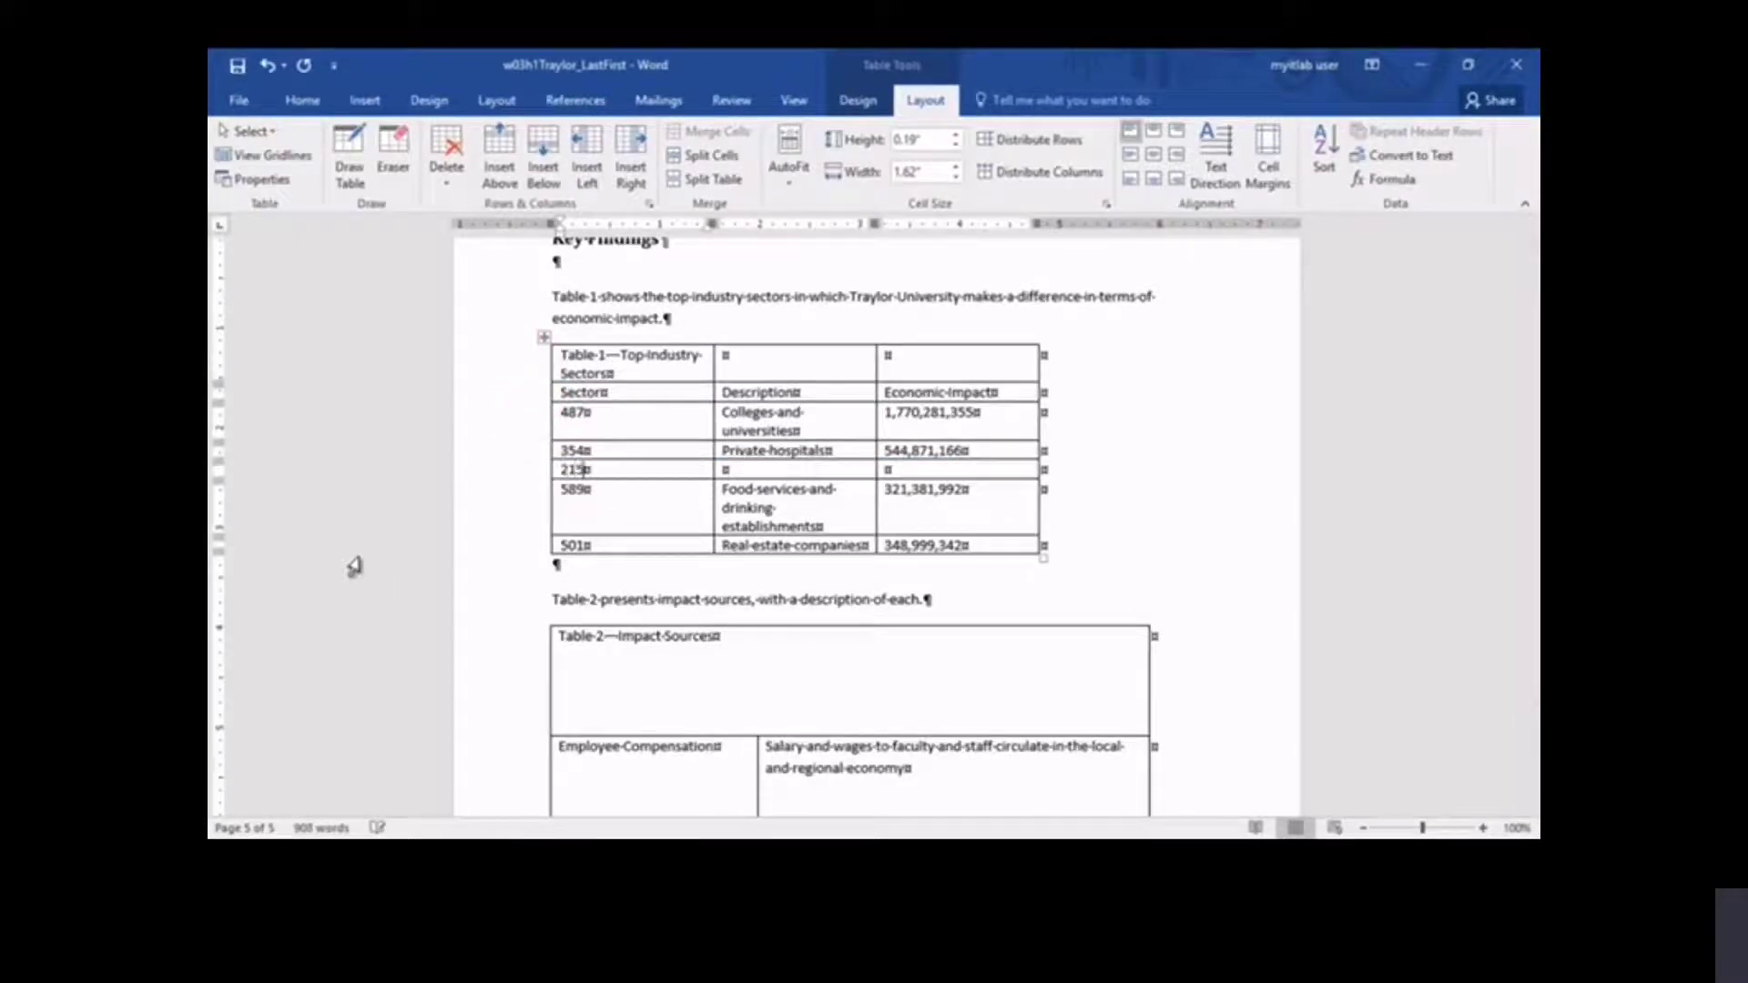
key("Tab")
type("Retail int")
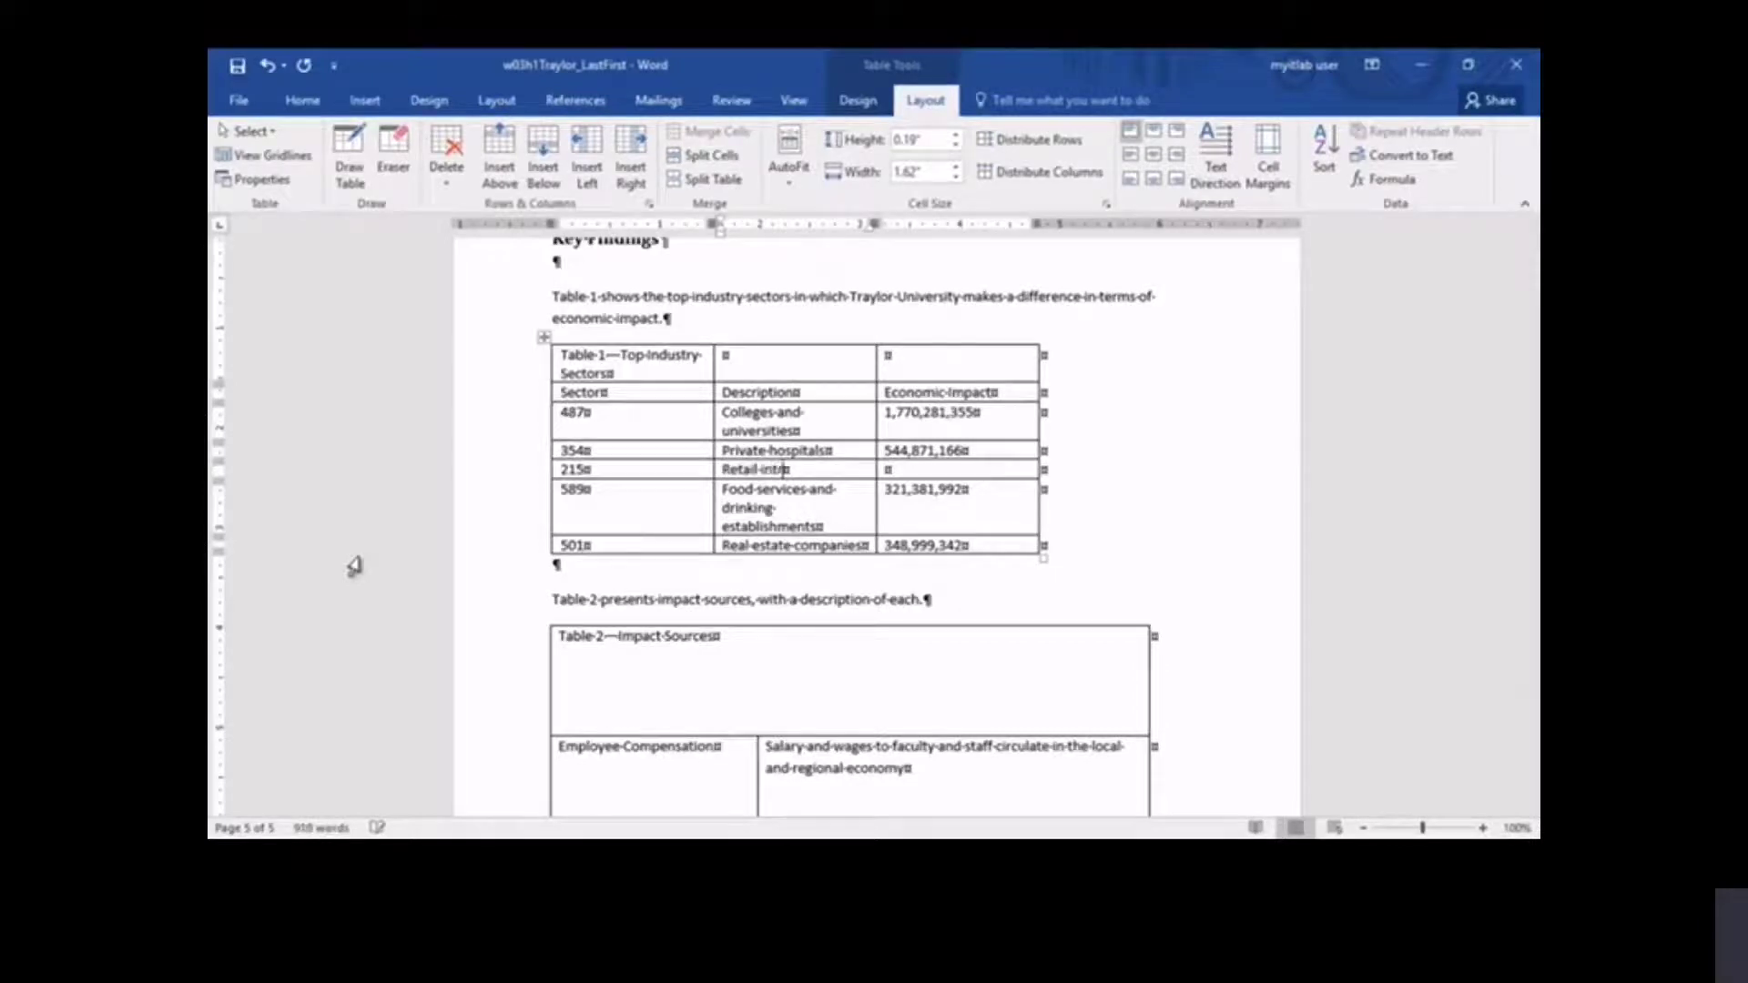
type("erests")
key("Tab")
type("1,256")
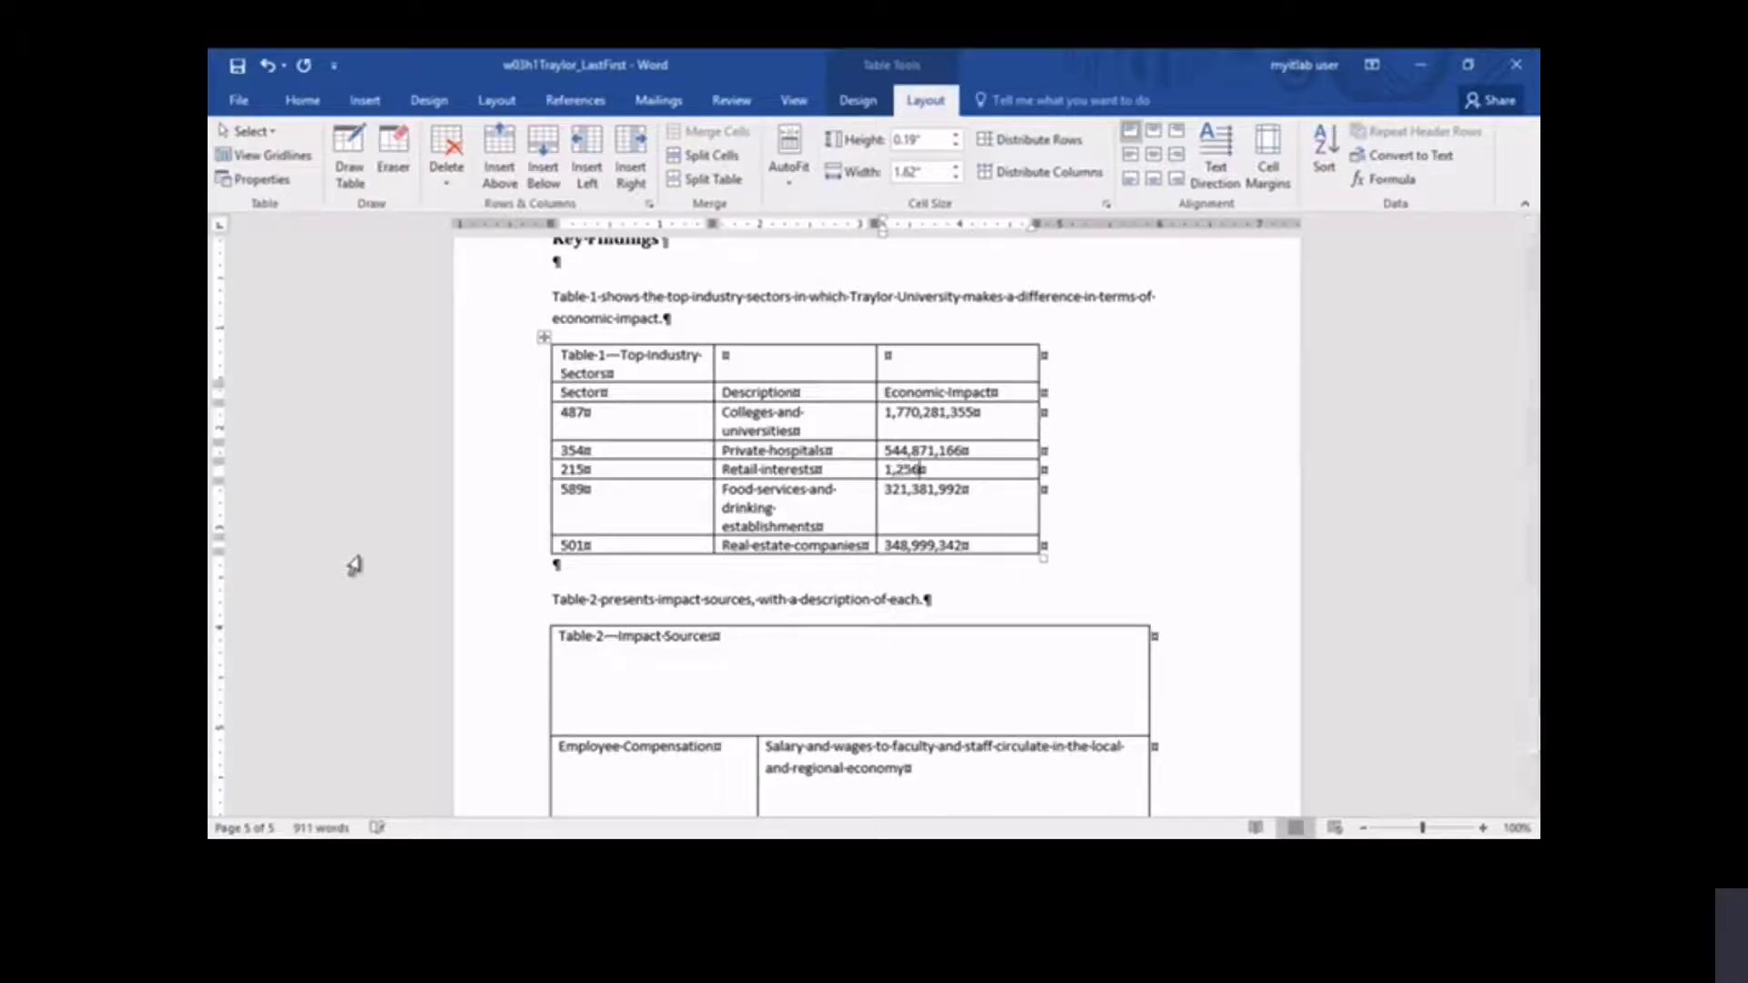
type(",390,688")
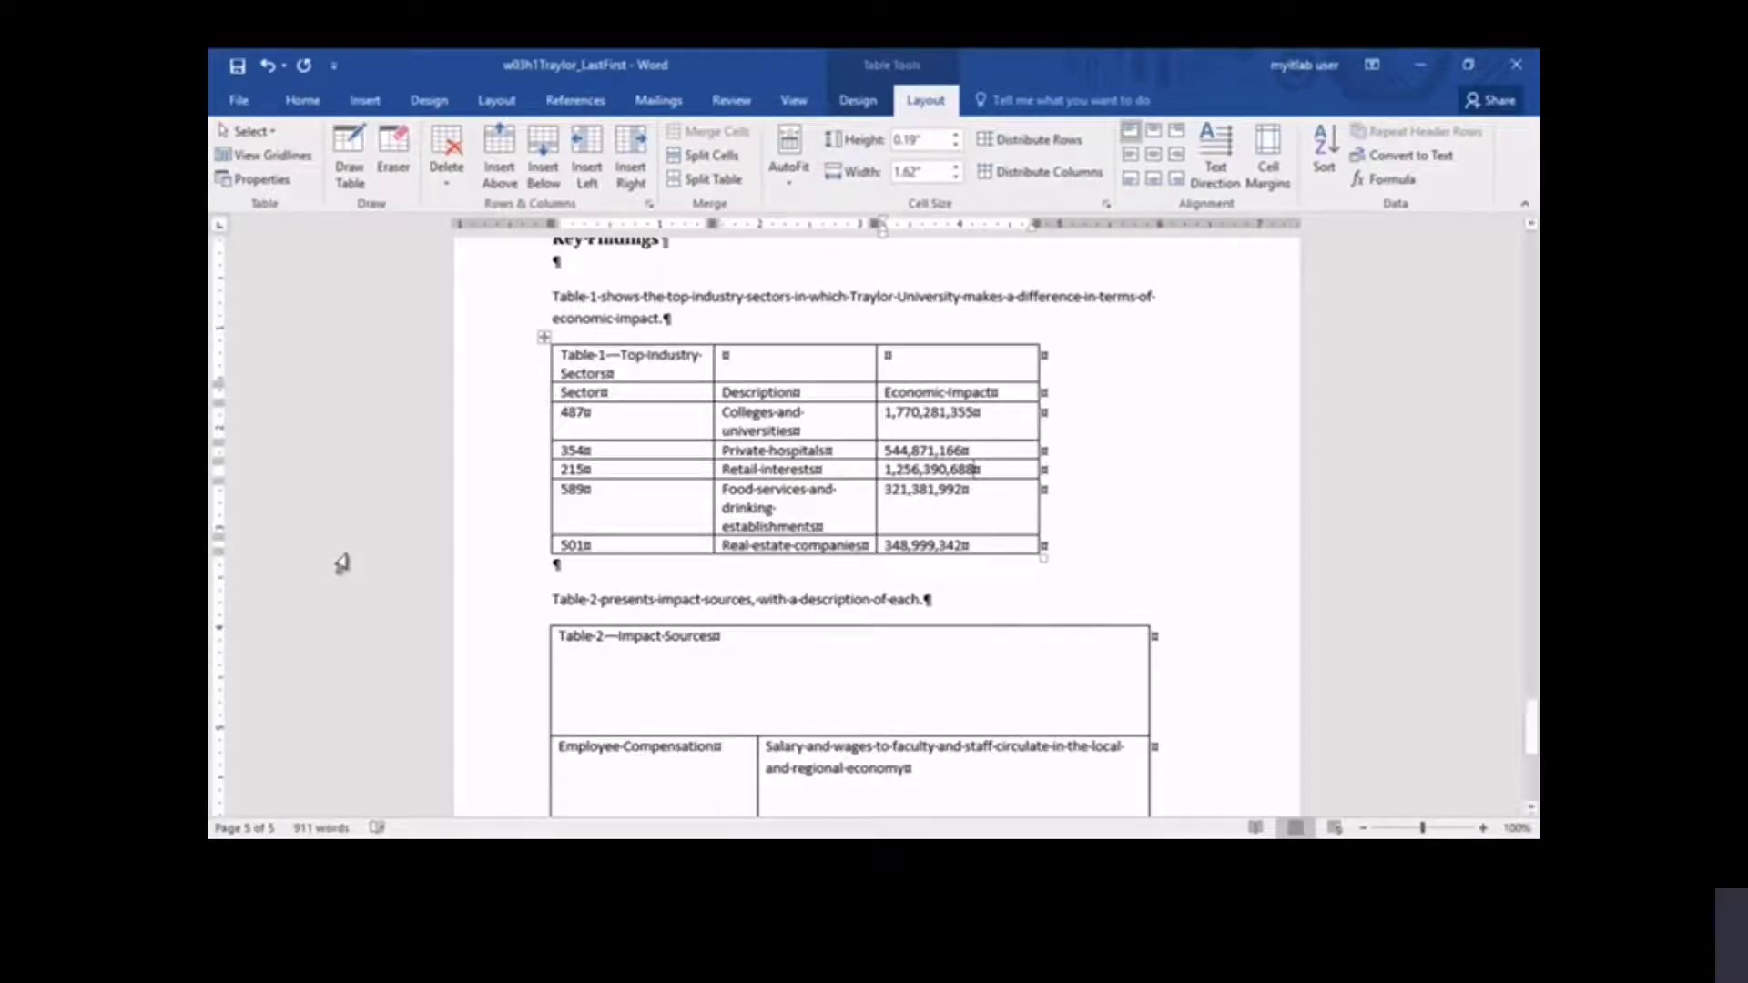
- Insert a blank row below the title row of Table 2
left_click(622, 642)
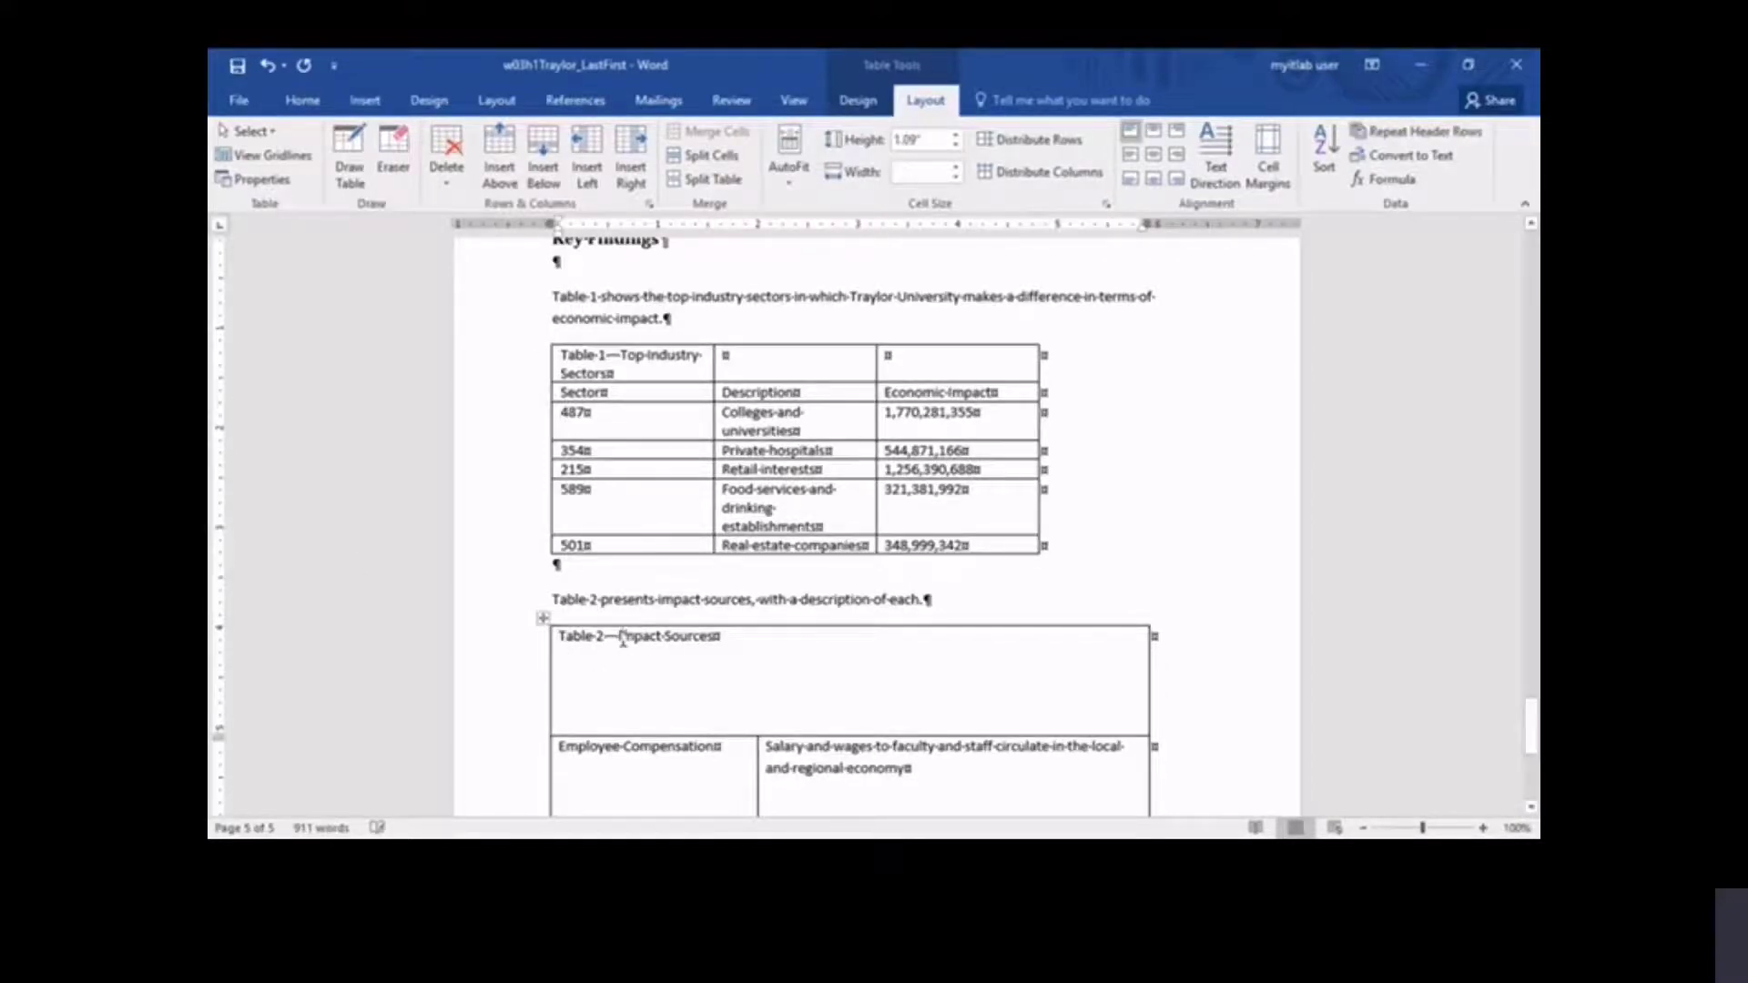
scroll(363, 671, "down", 4)
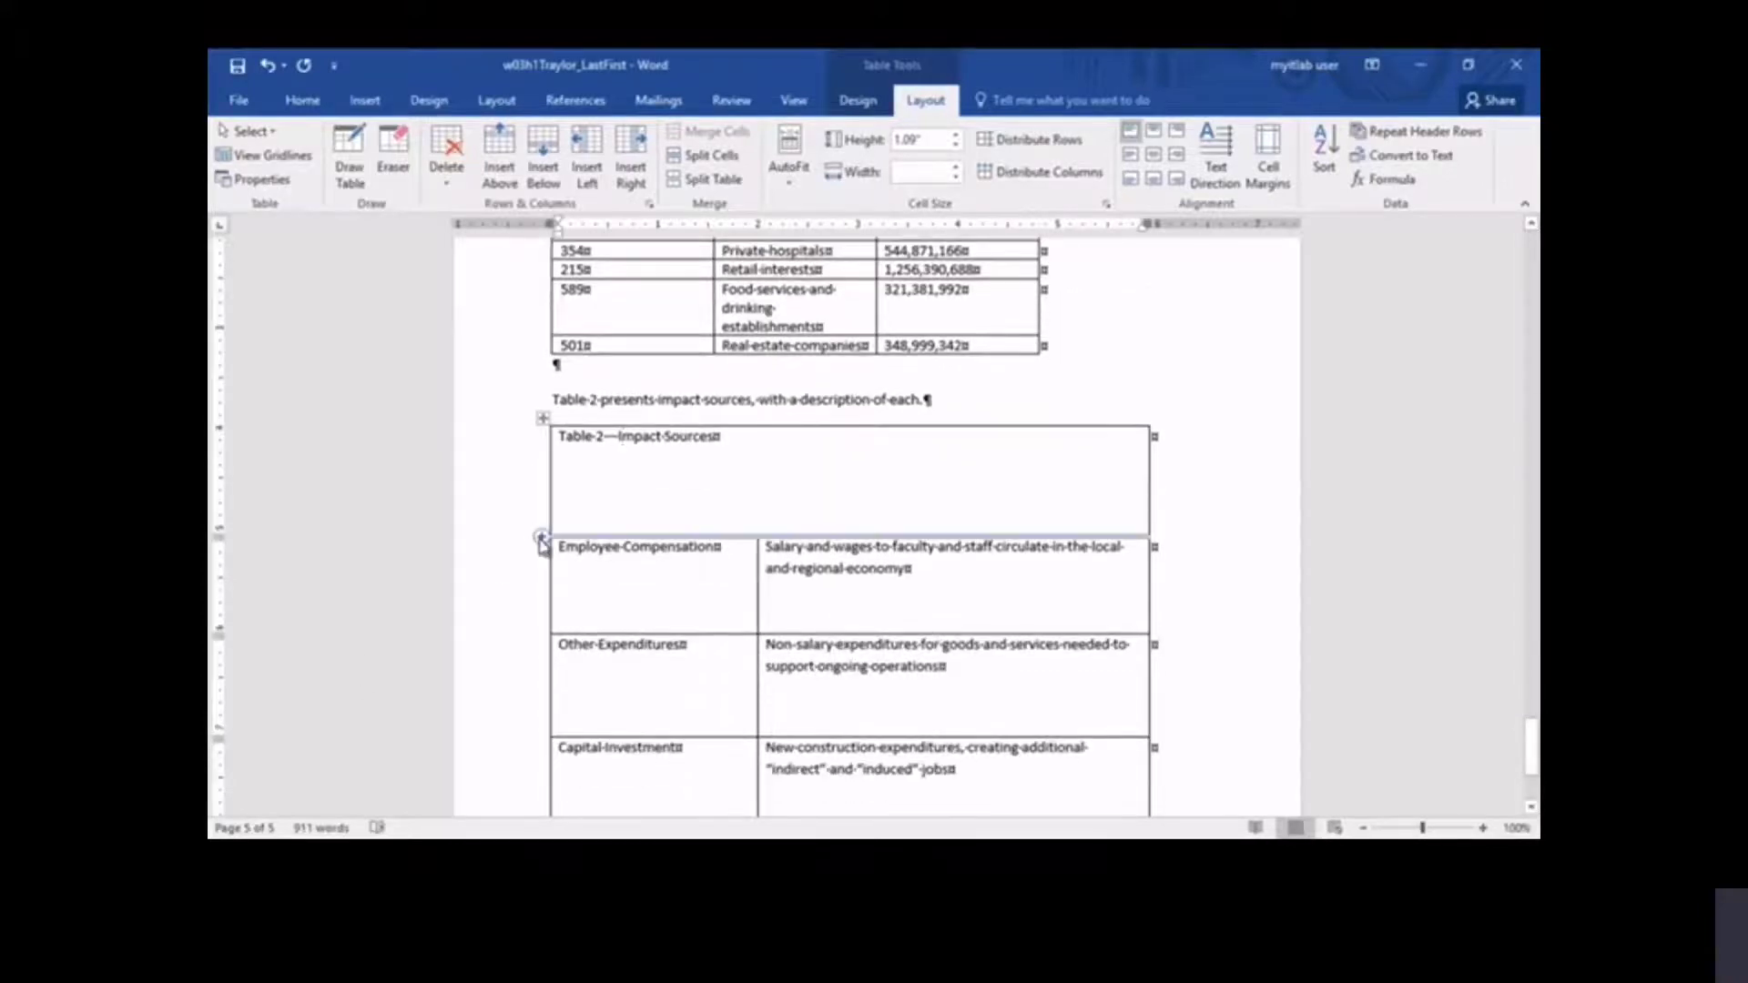
left_click(541, 539)
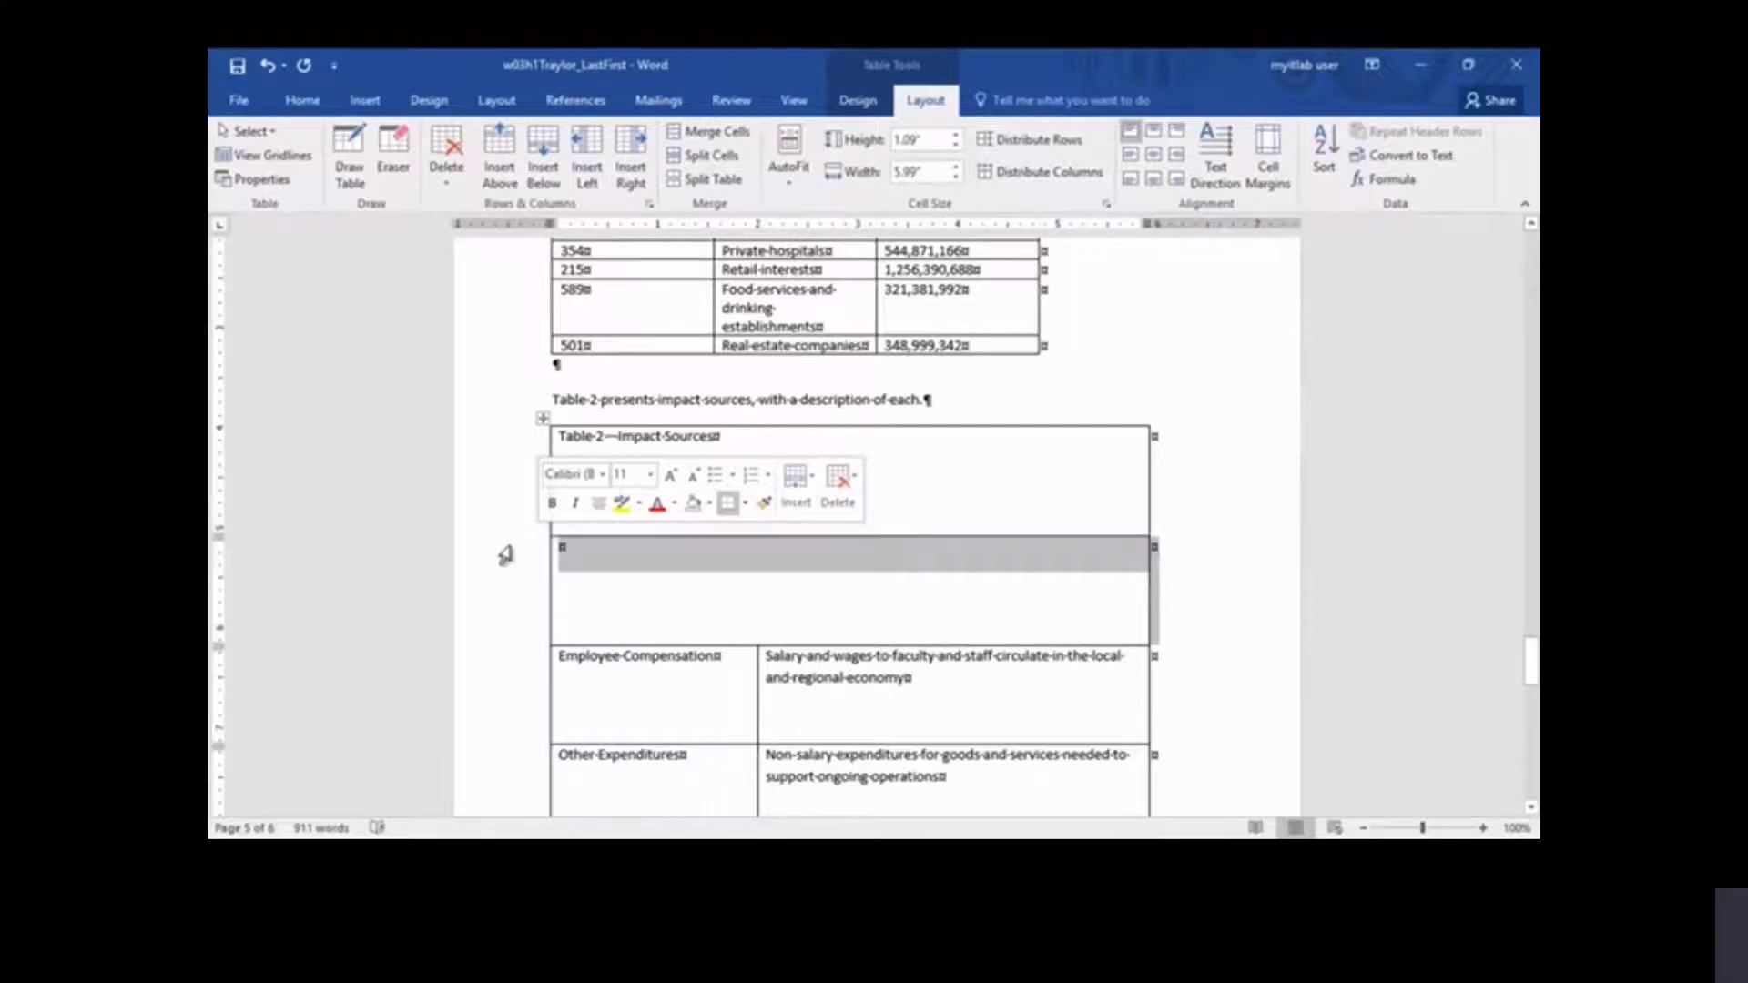
- Run a spelling and grammar check from the start of the document, ignoring the flagged campus names
key("ctrl+Home")
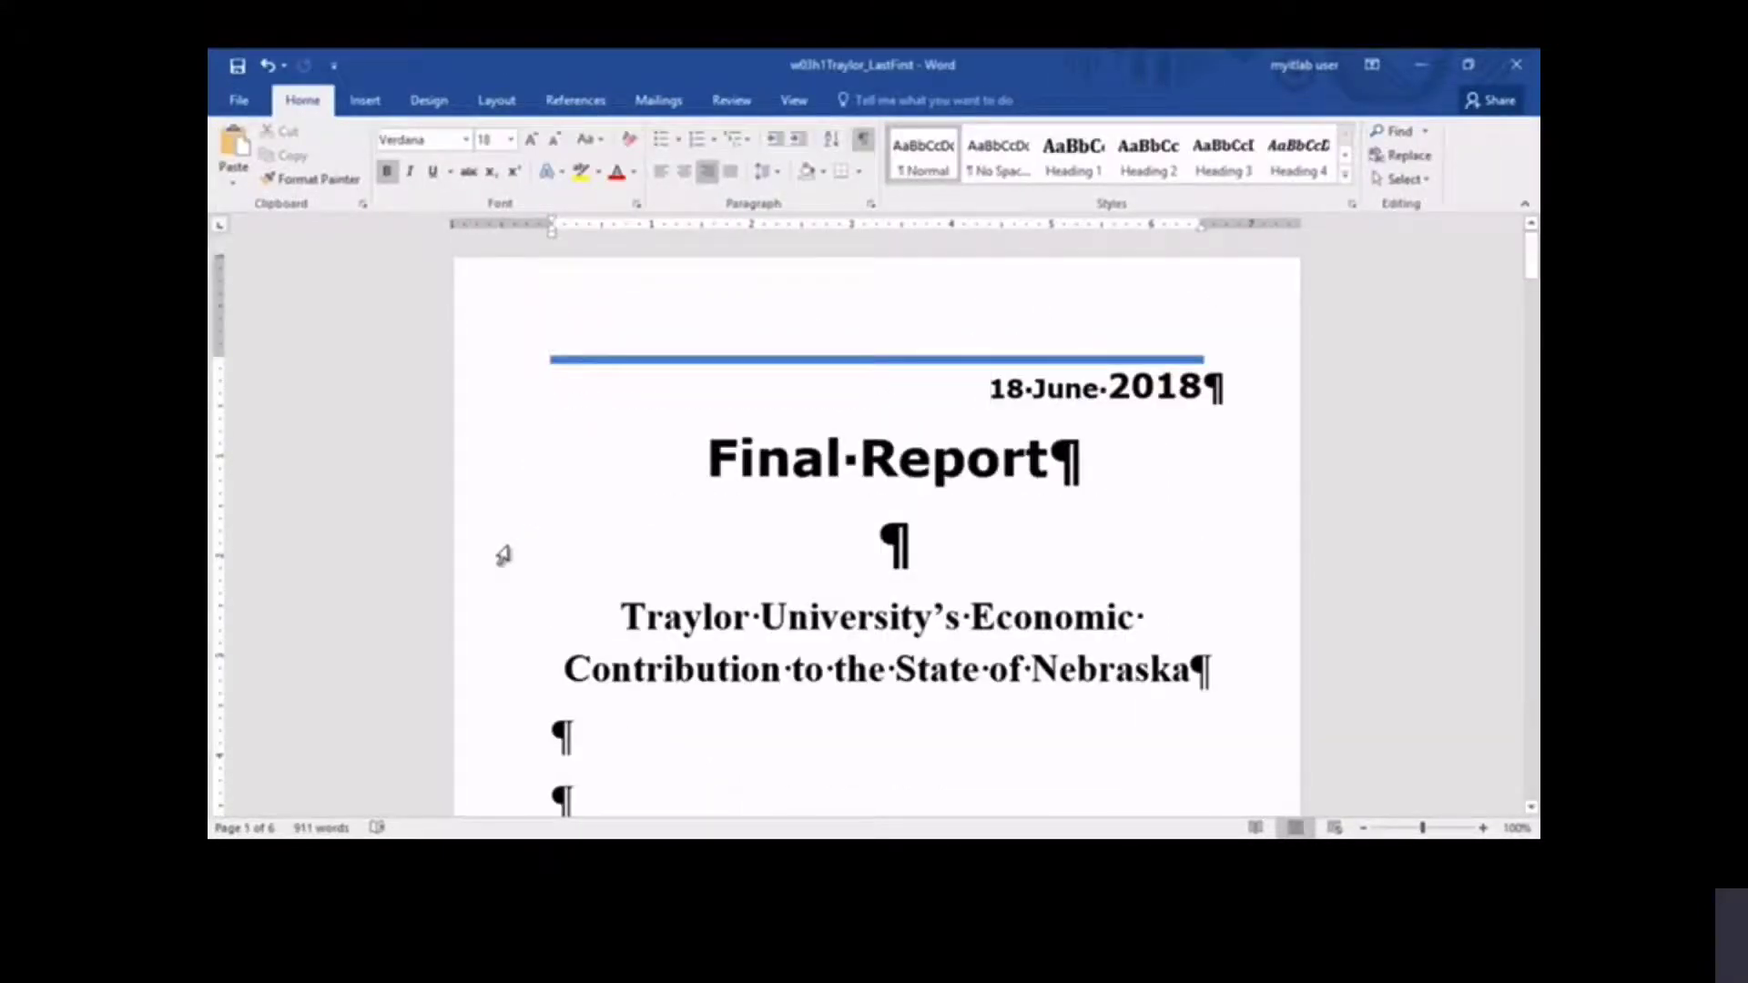
left_click(732, 100)
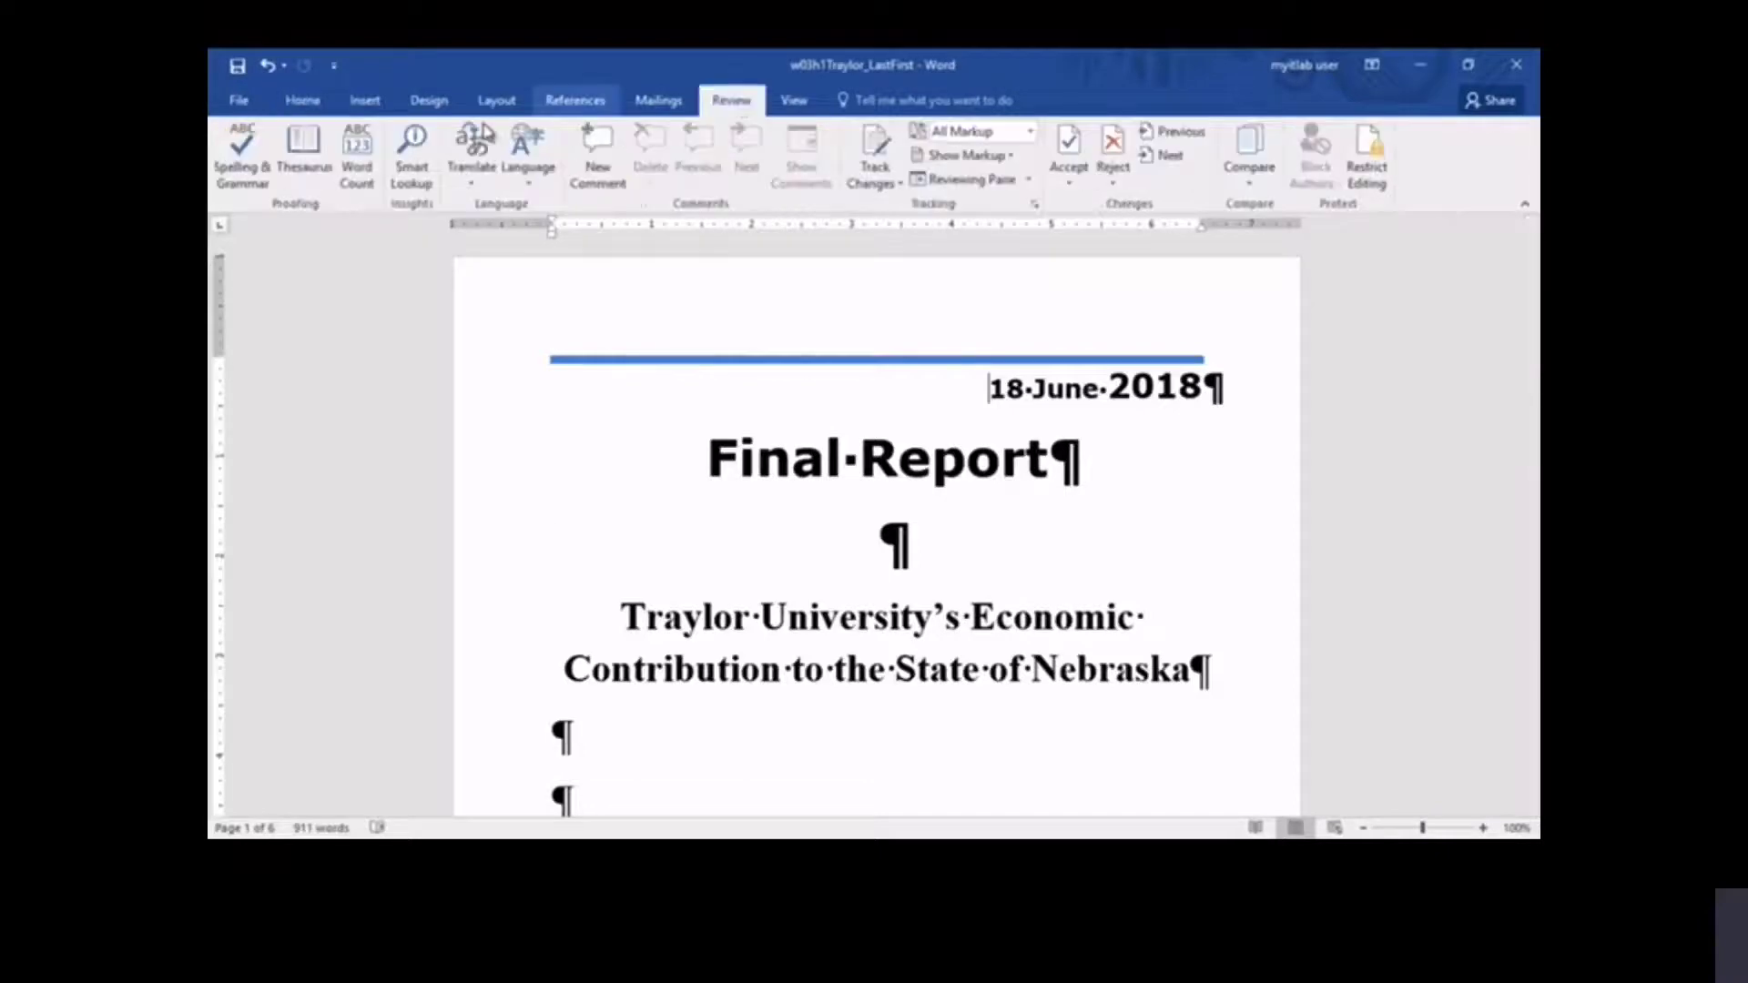
left_click(237, 162)
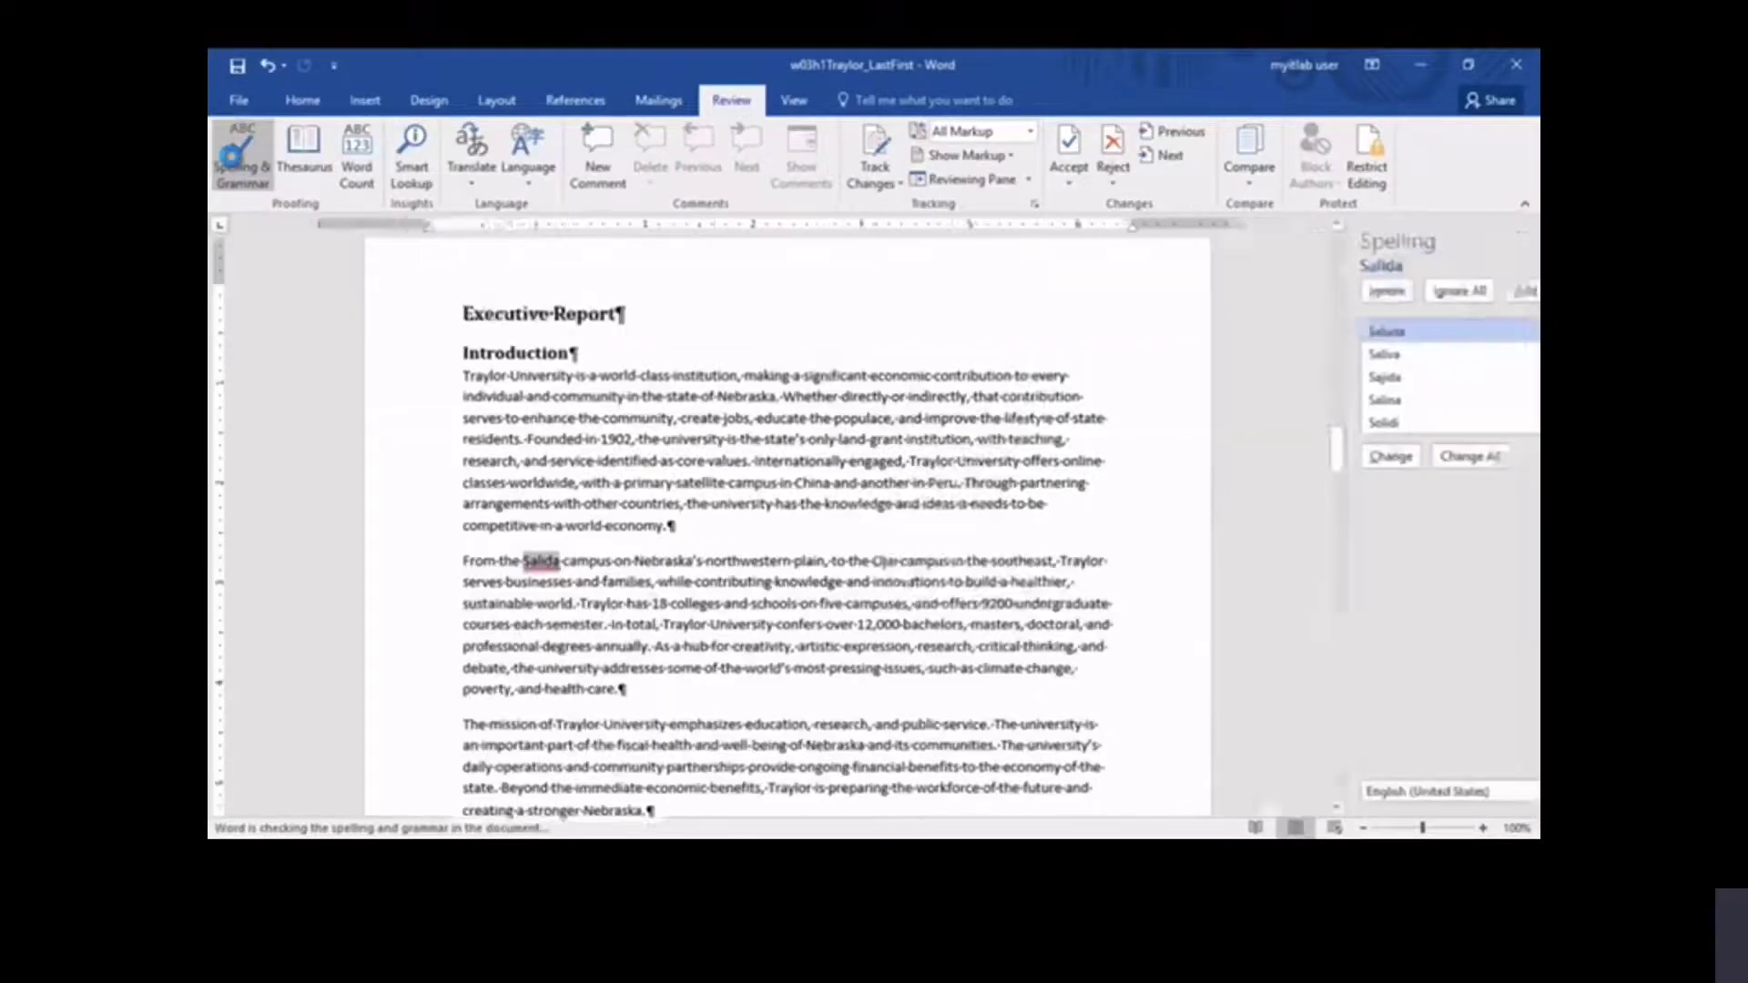
left_click(1300, 291)
left_click(890, 510)
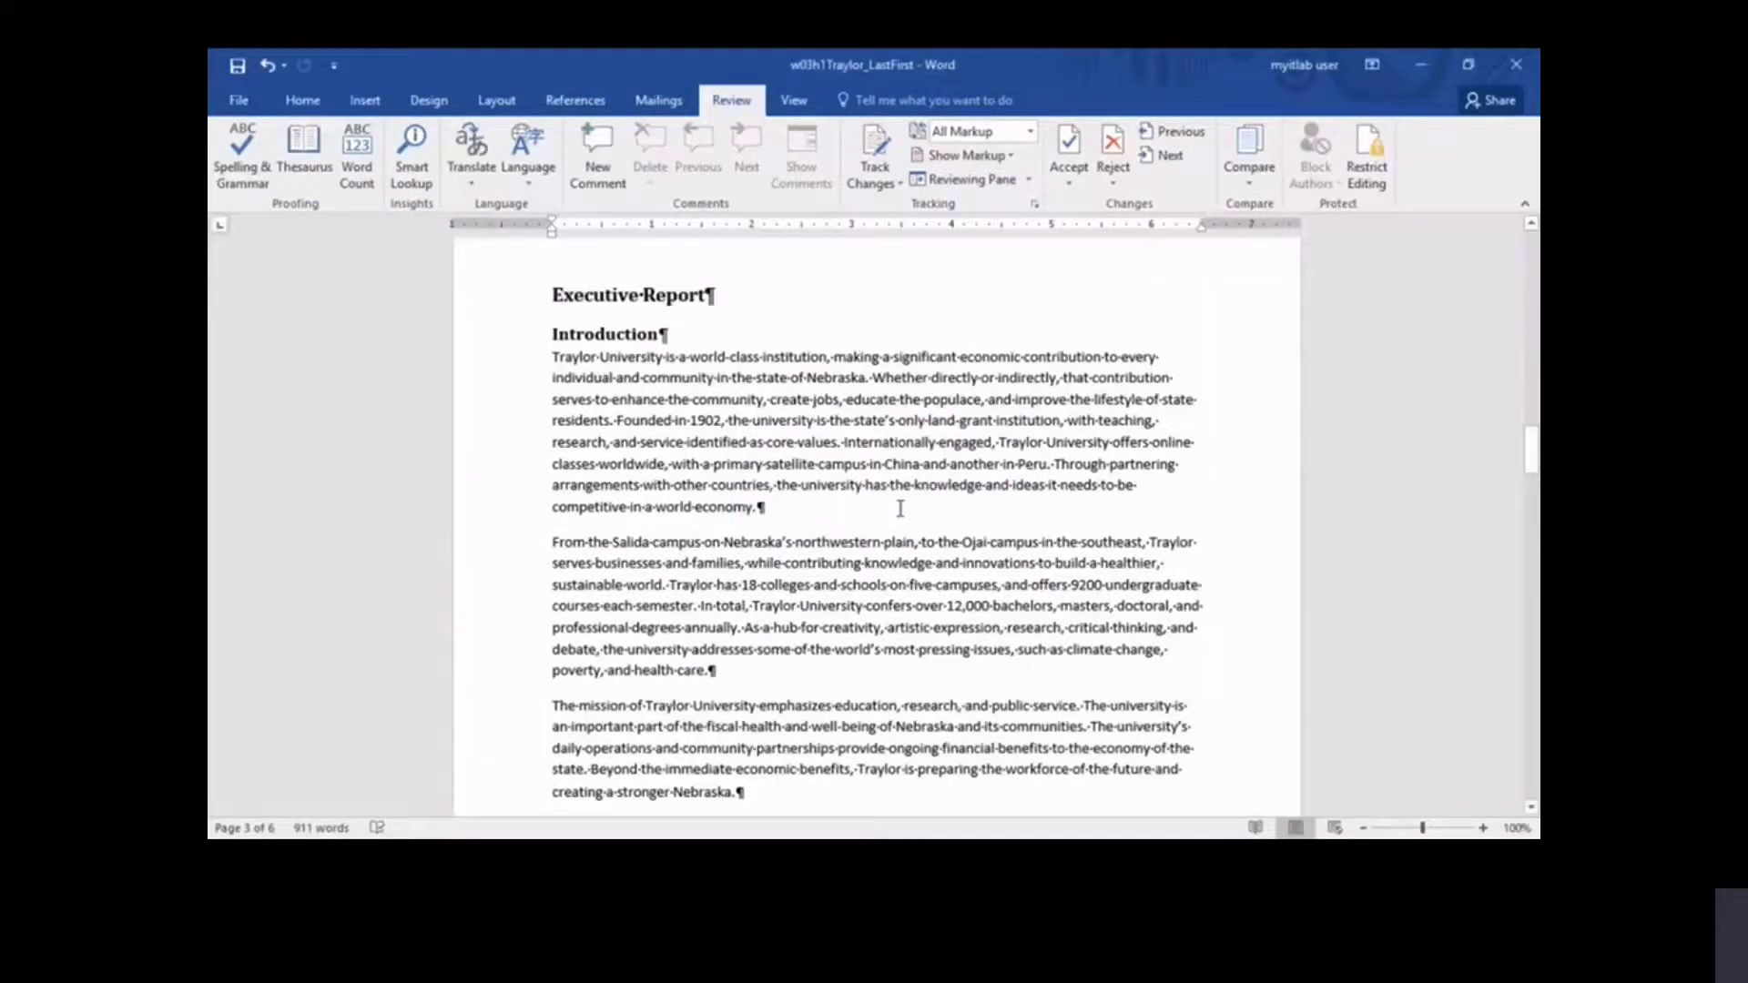
- Merge the cells of Table 1's title row into a single cell
key("ctrl+End")
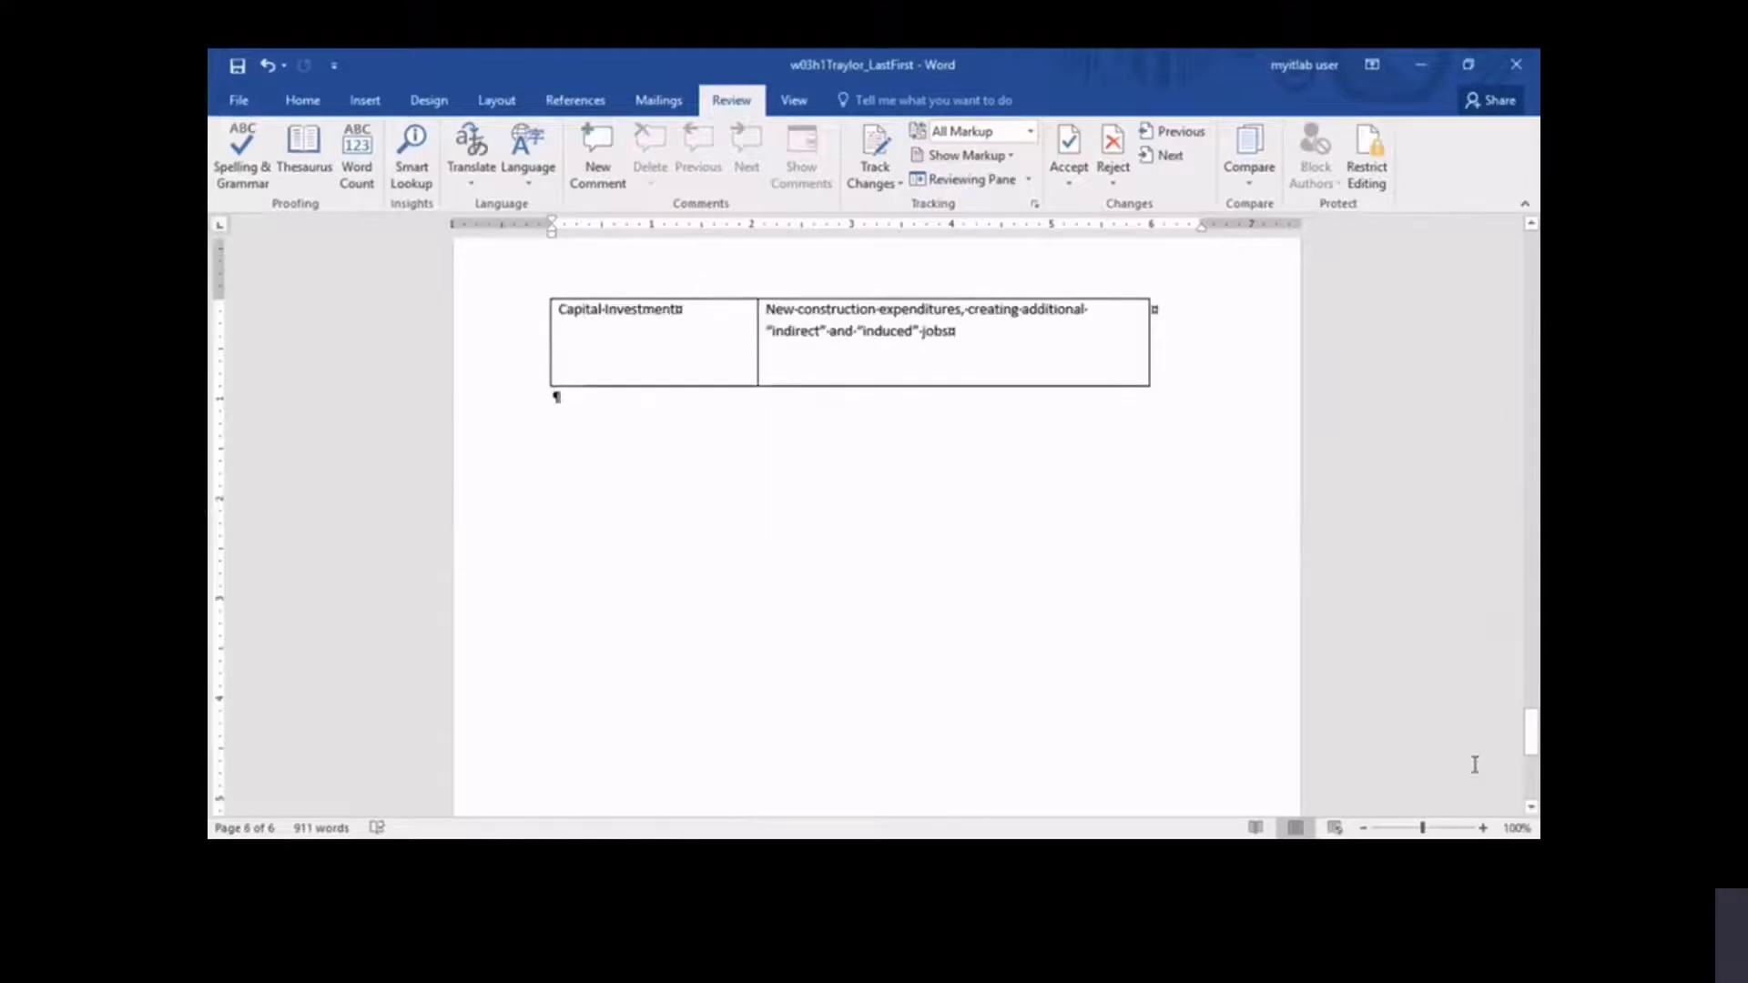
left_click_drag(1535, 742, 1535, 641)
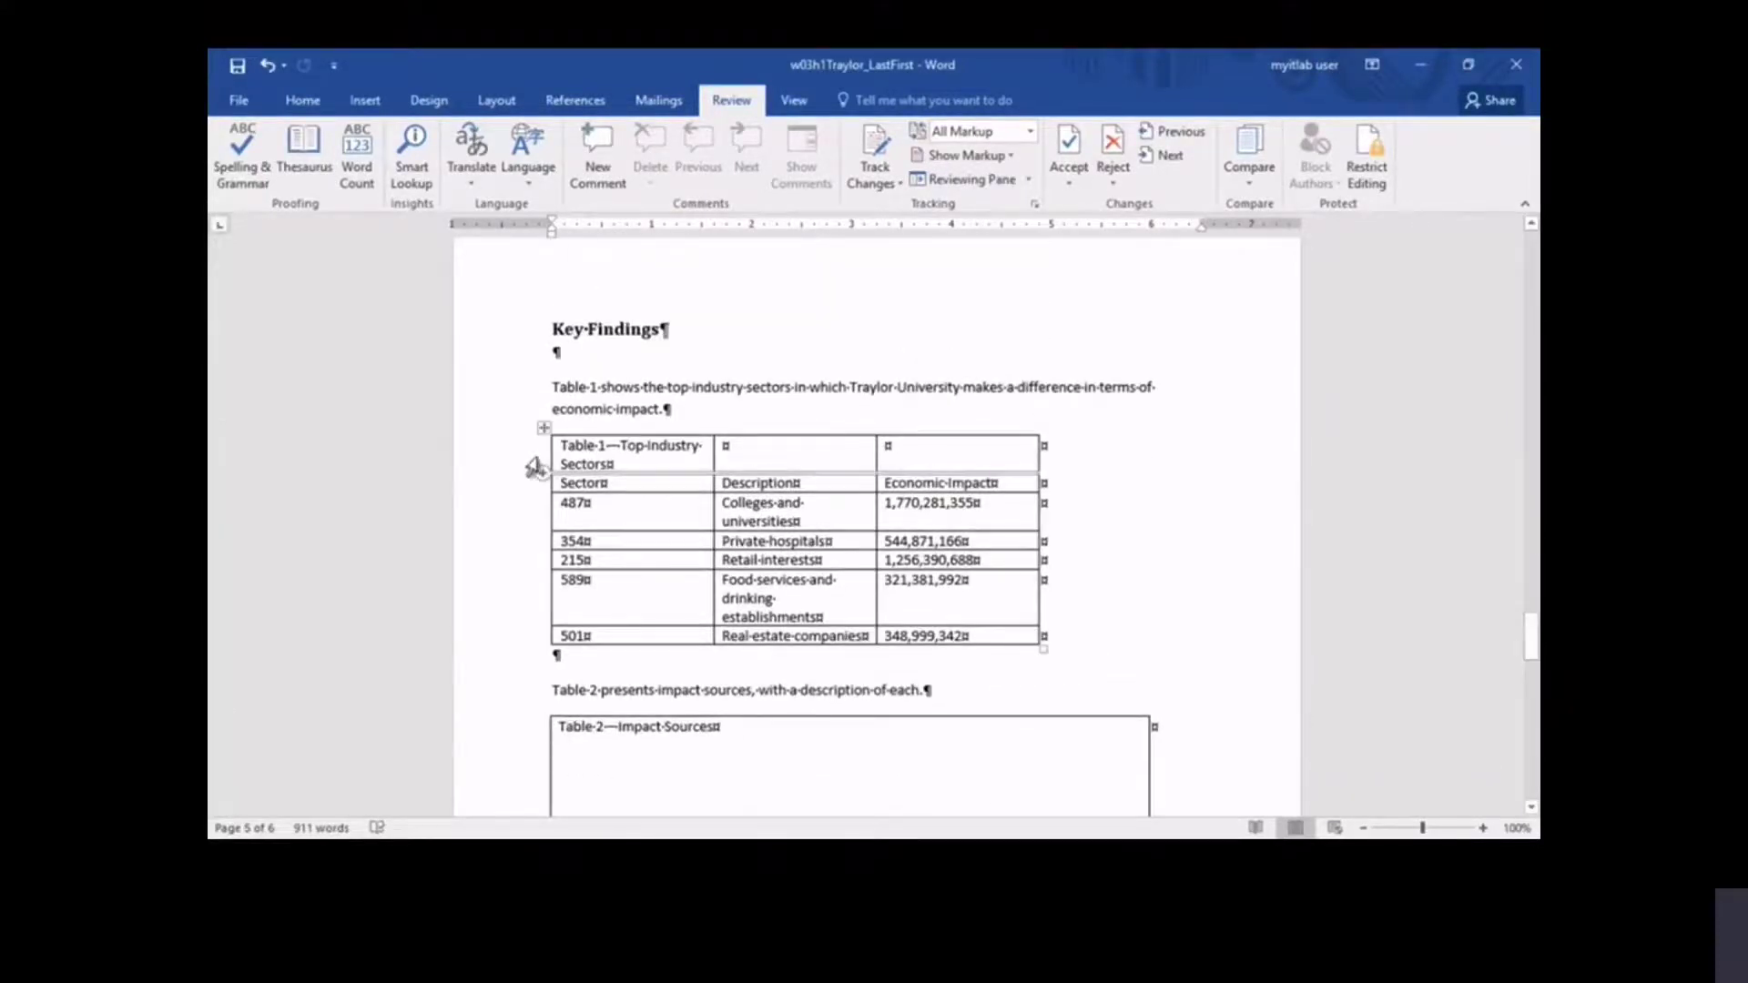
left_click(501, 459)
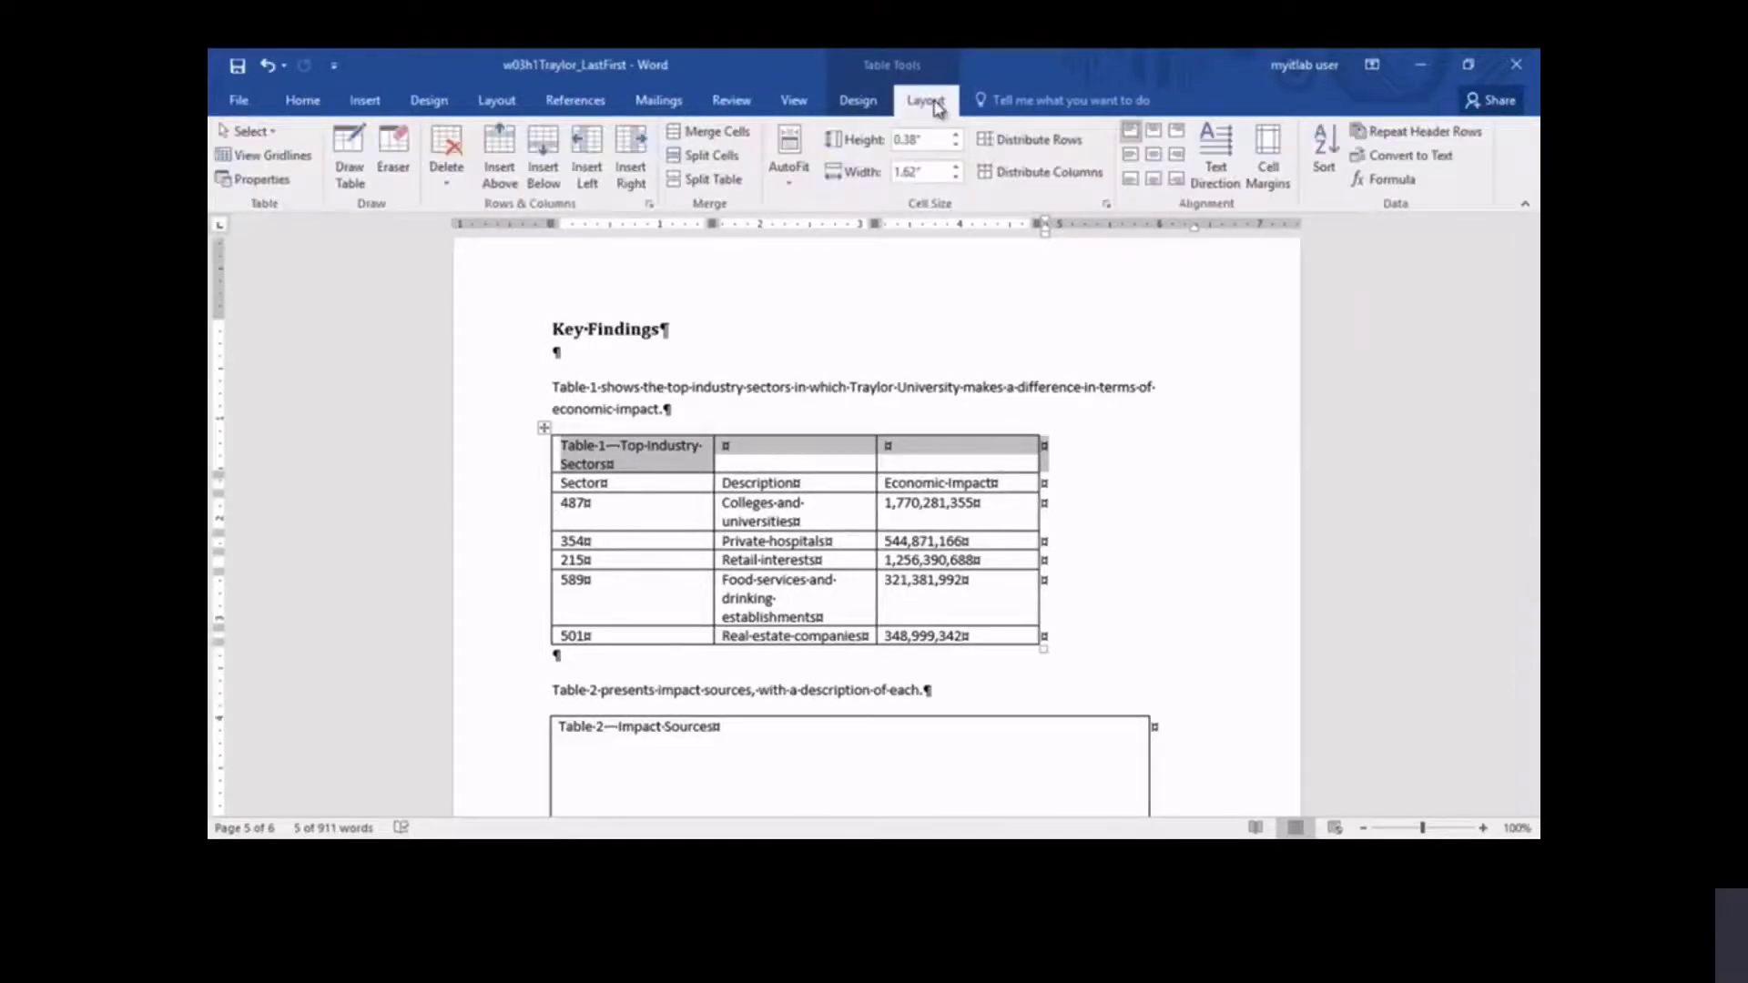
left_click(712, 133)
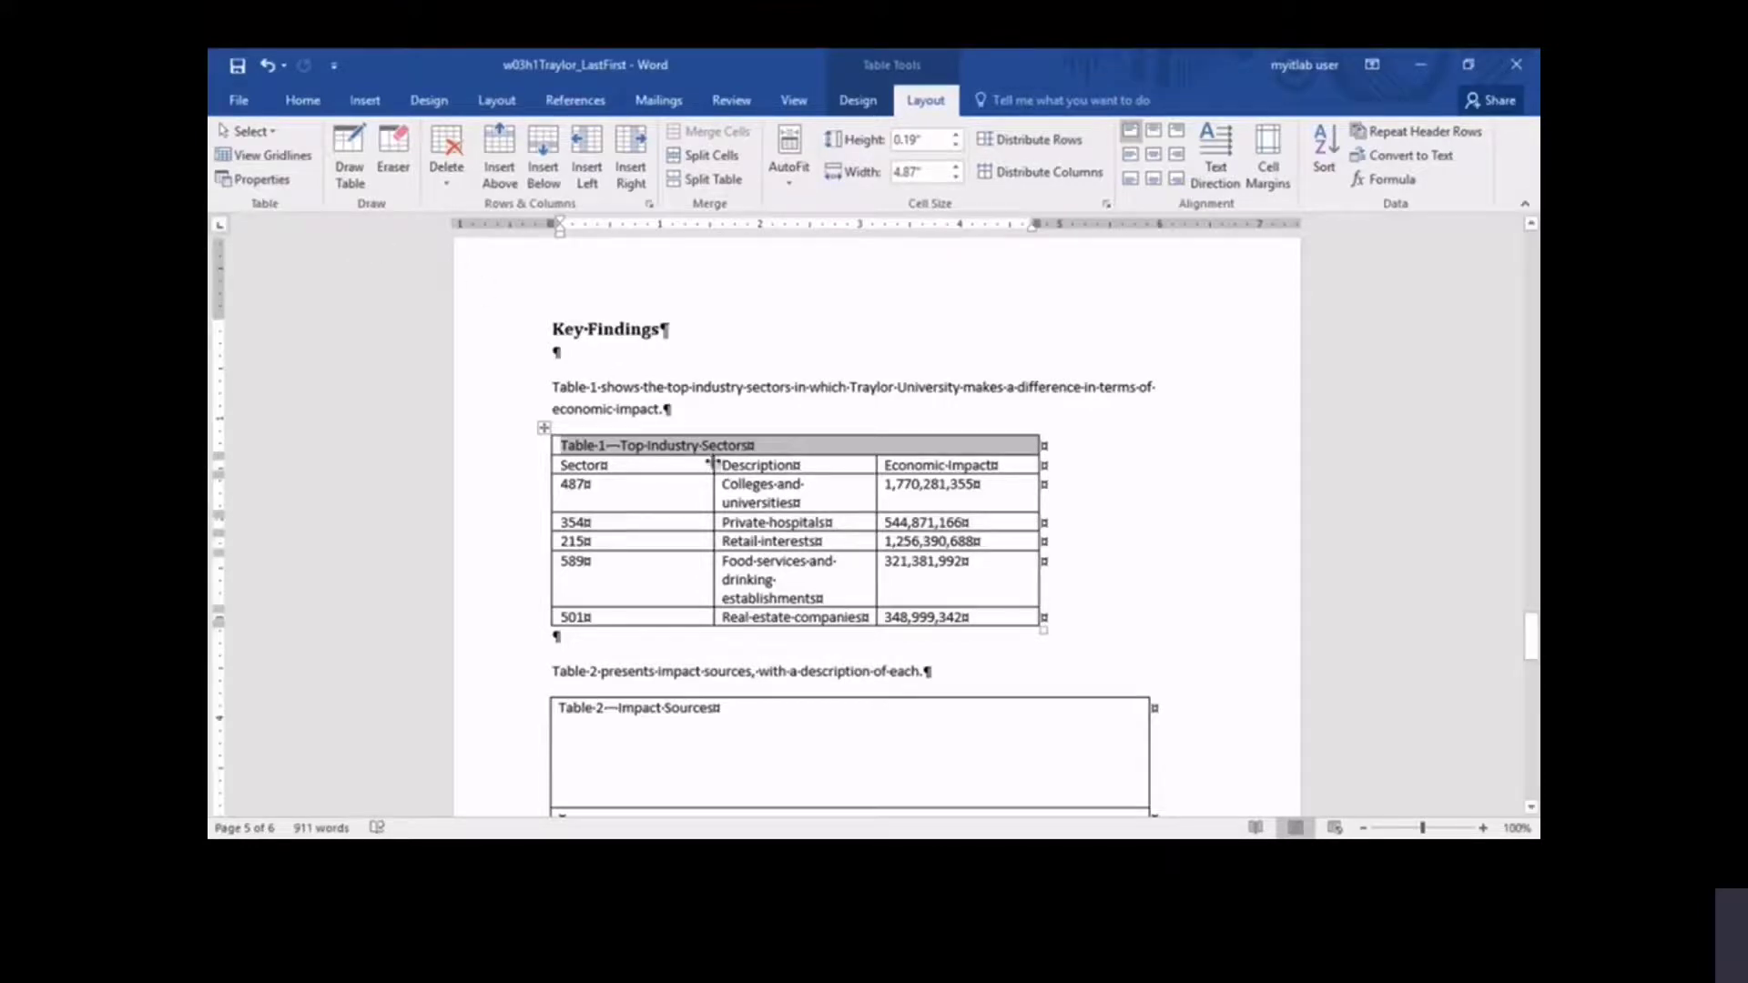
- Narrow Table 1's first column to about 1.12" and set the height of all rows below the title to 0.3"
left_click_drag(713, 464, 662, 460)
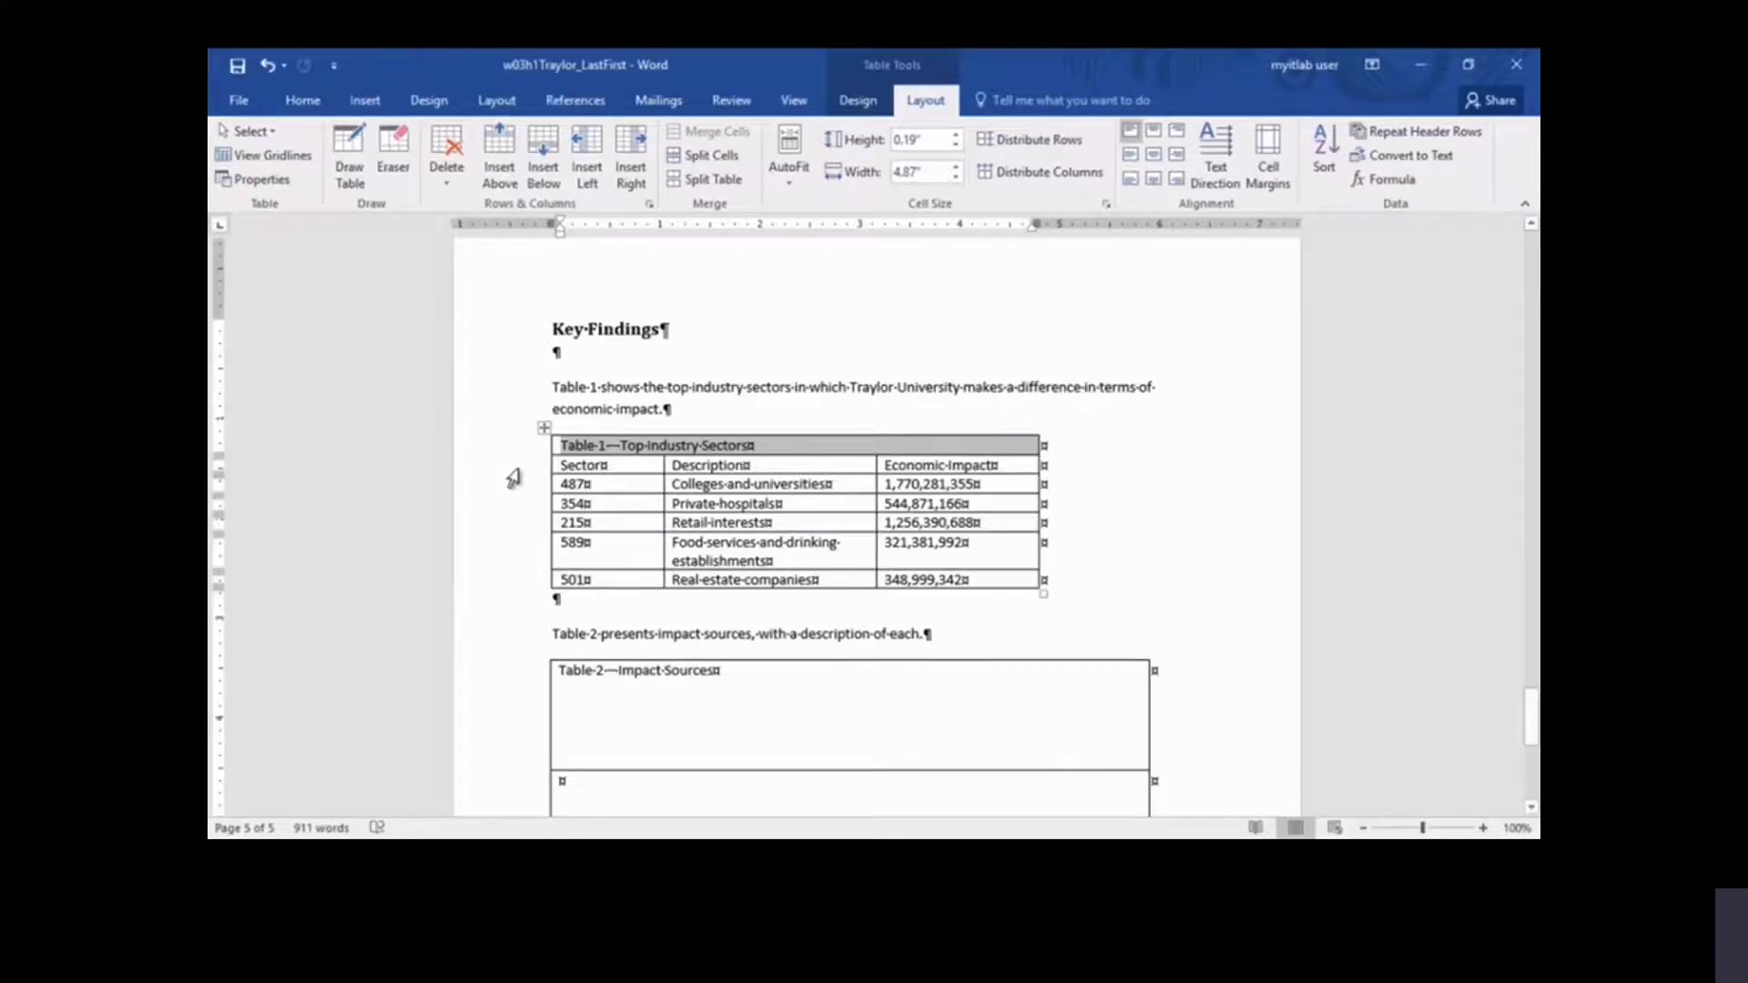
left_click_drag(516, 468, 523, 582)
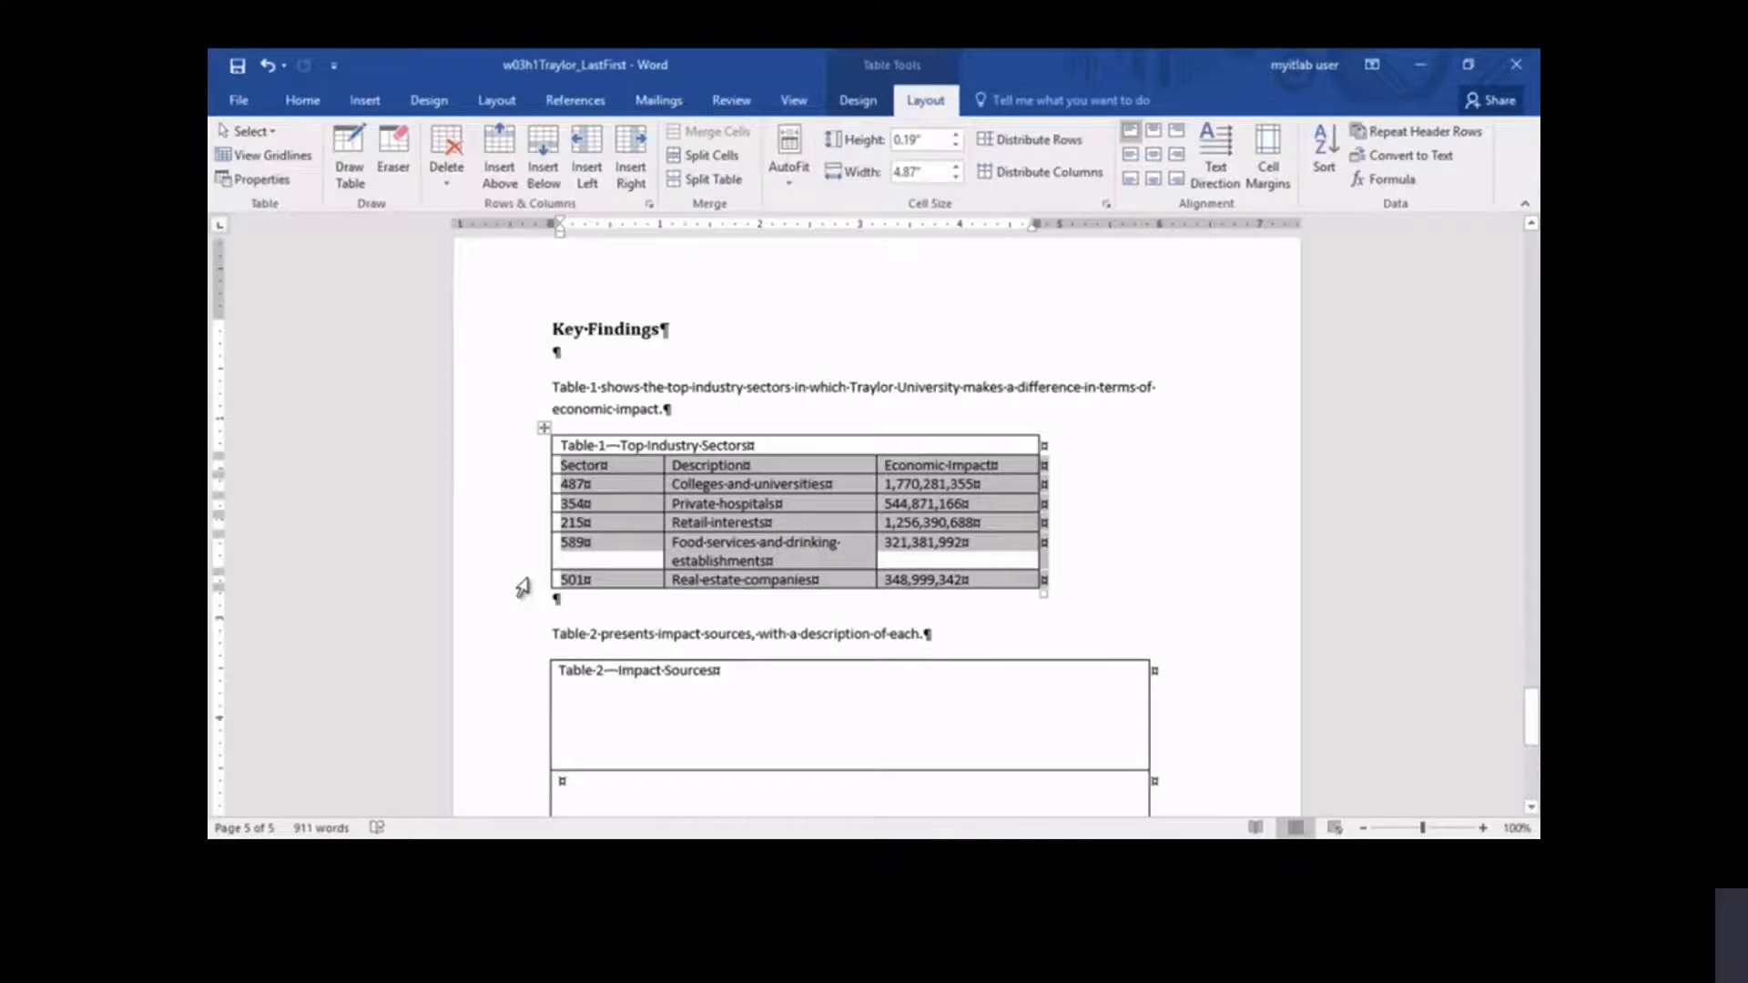
double_click(956, 135)
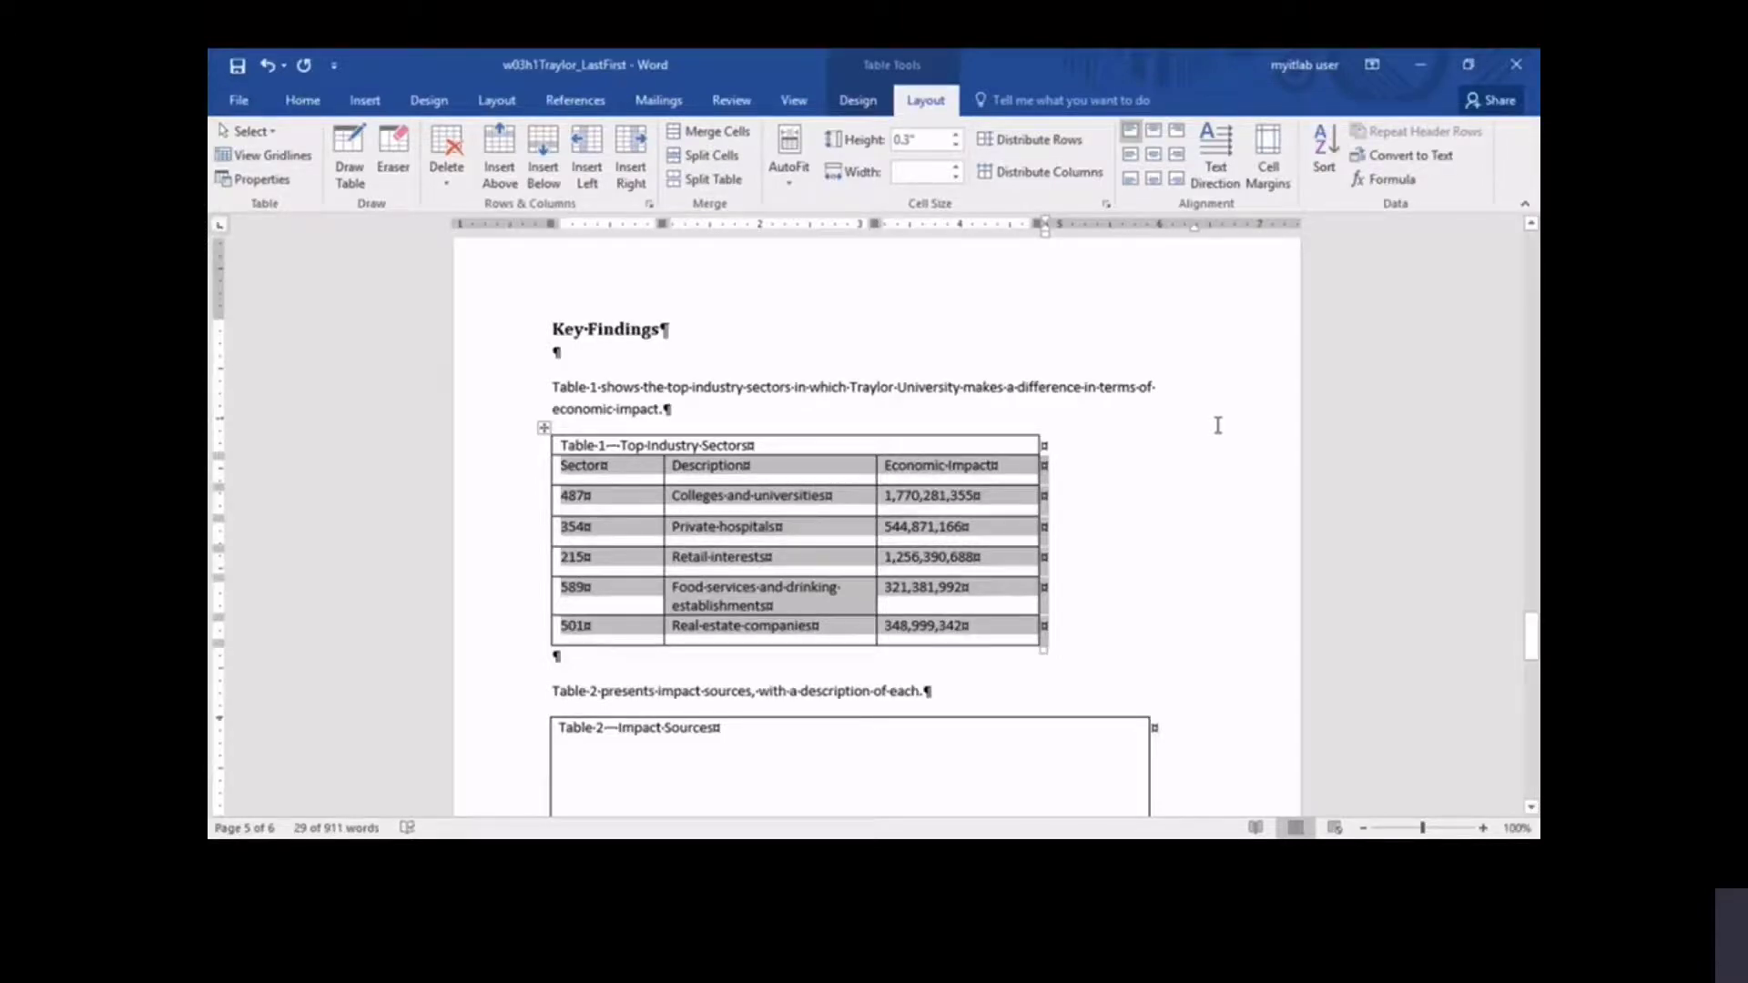
- Split the five sector number cells in Table 1 into two columns, without merging the cells before the split
left_click(554, 501)
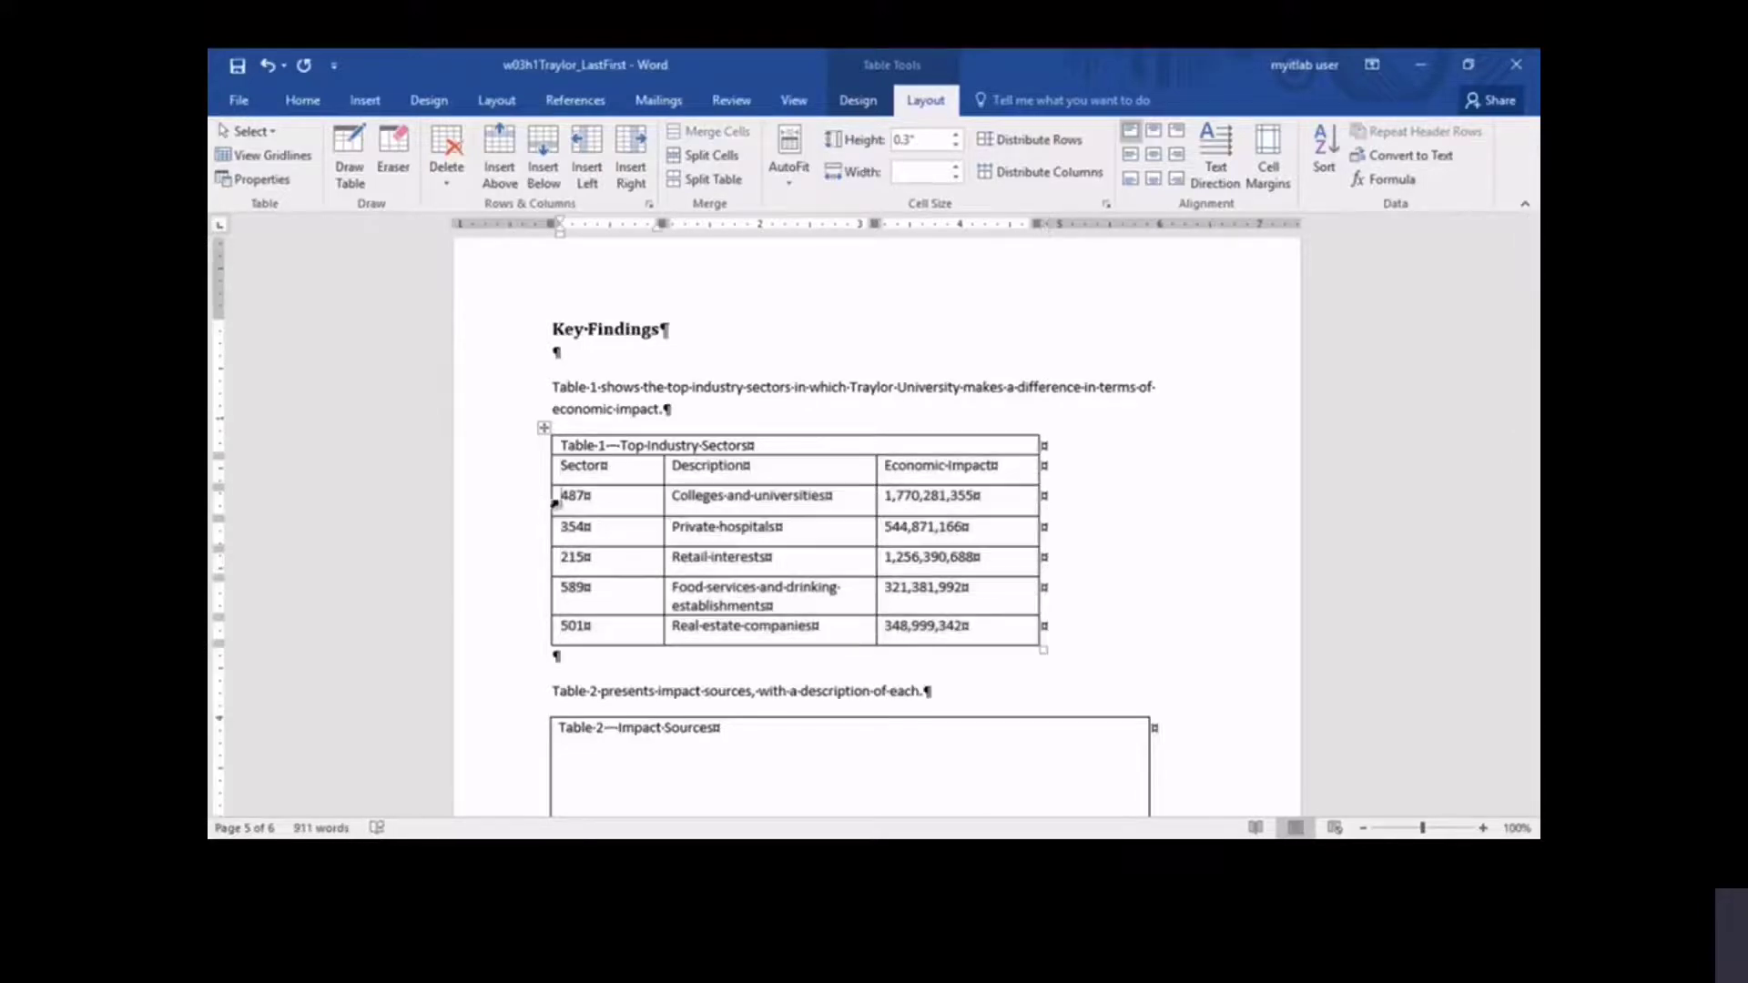
left_click_drag(554, 502, 608, 630)
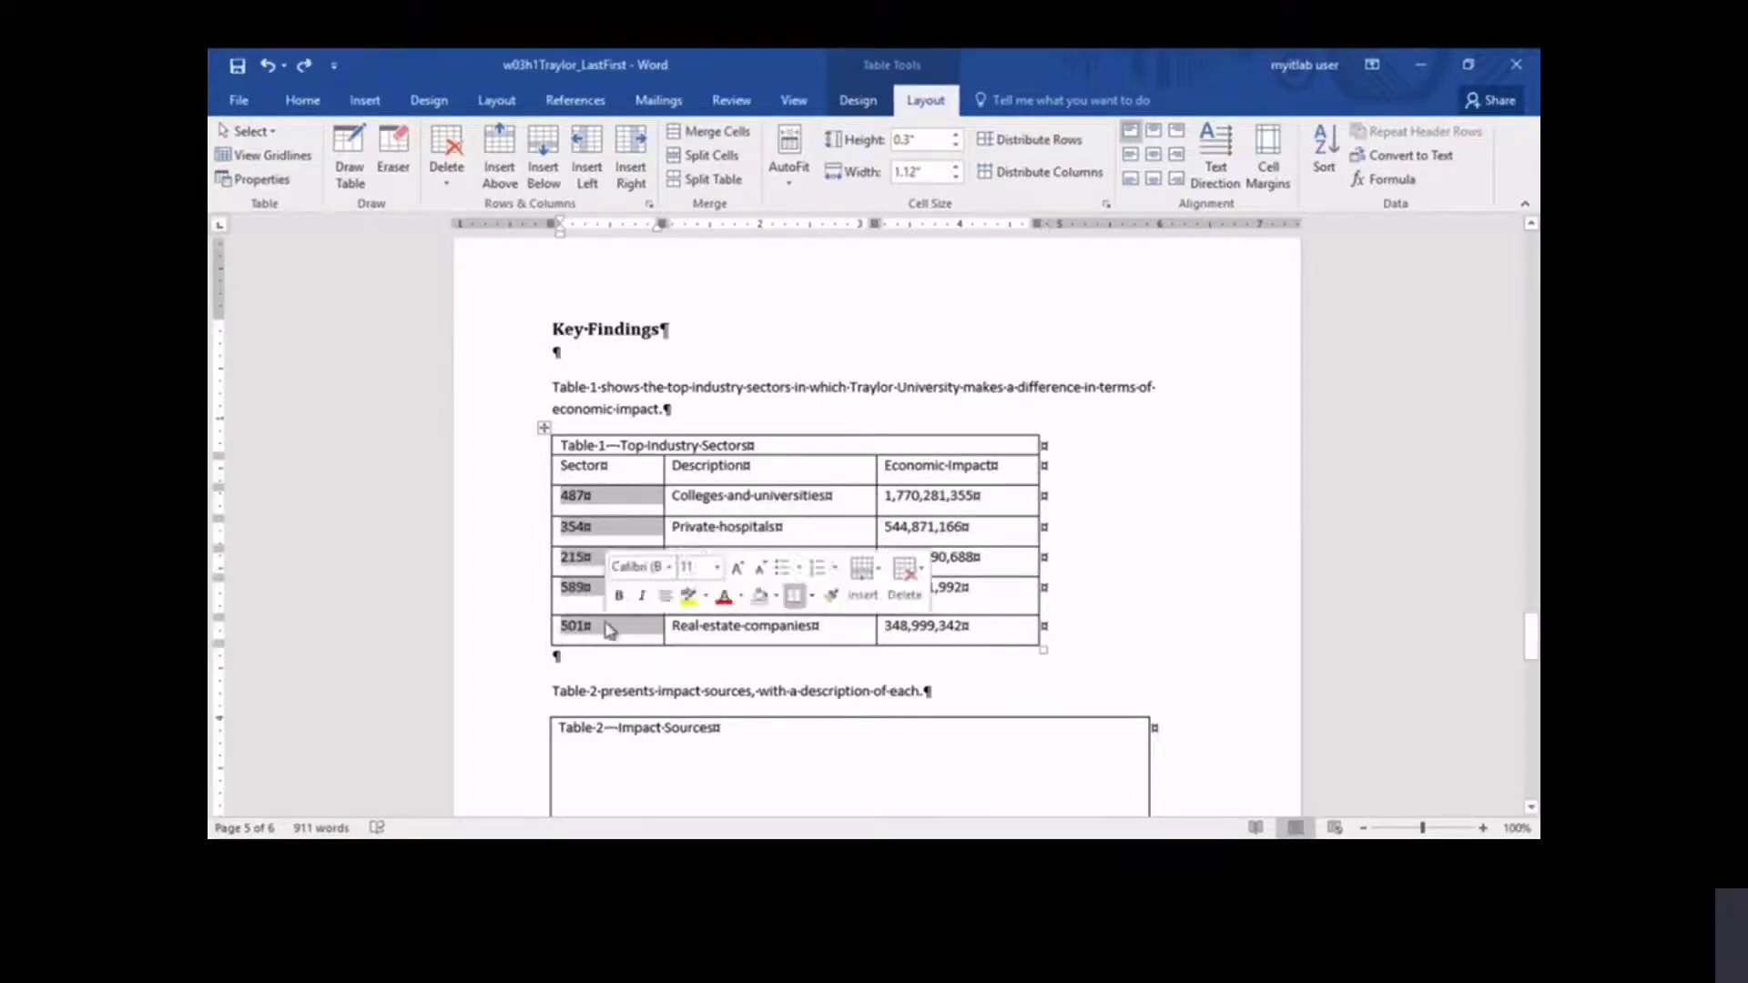
left_click(712, 155)
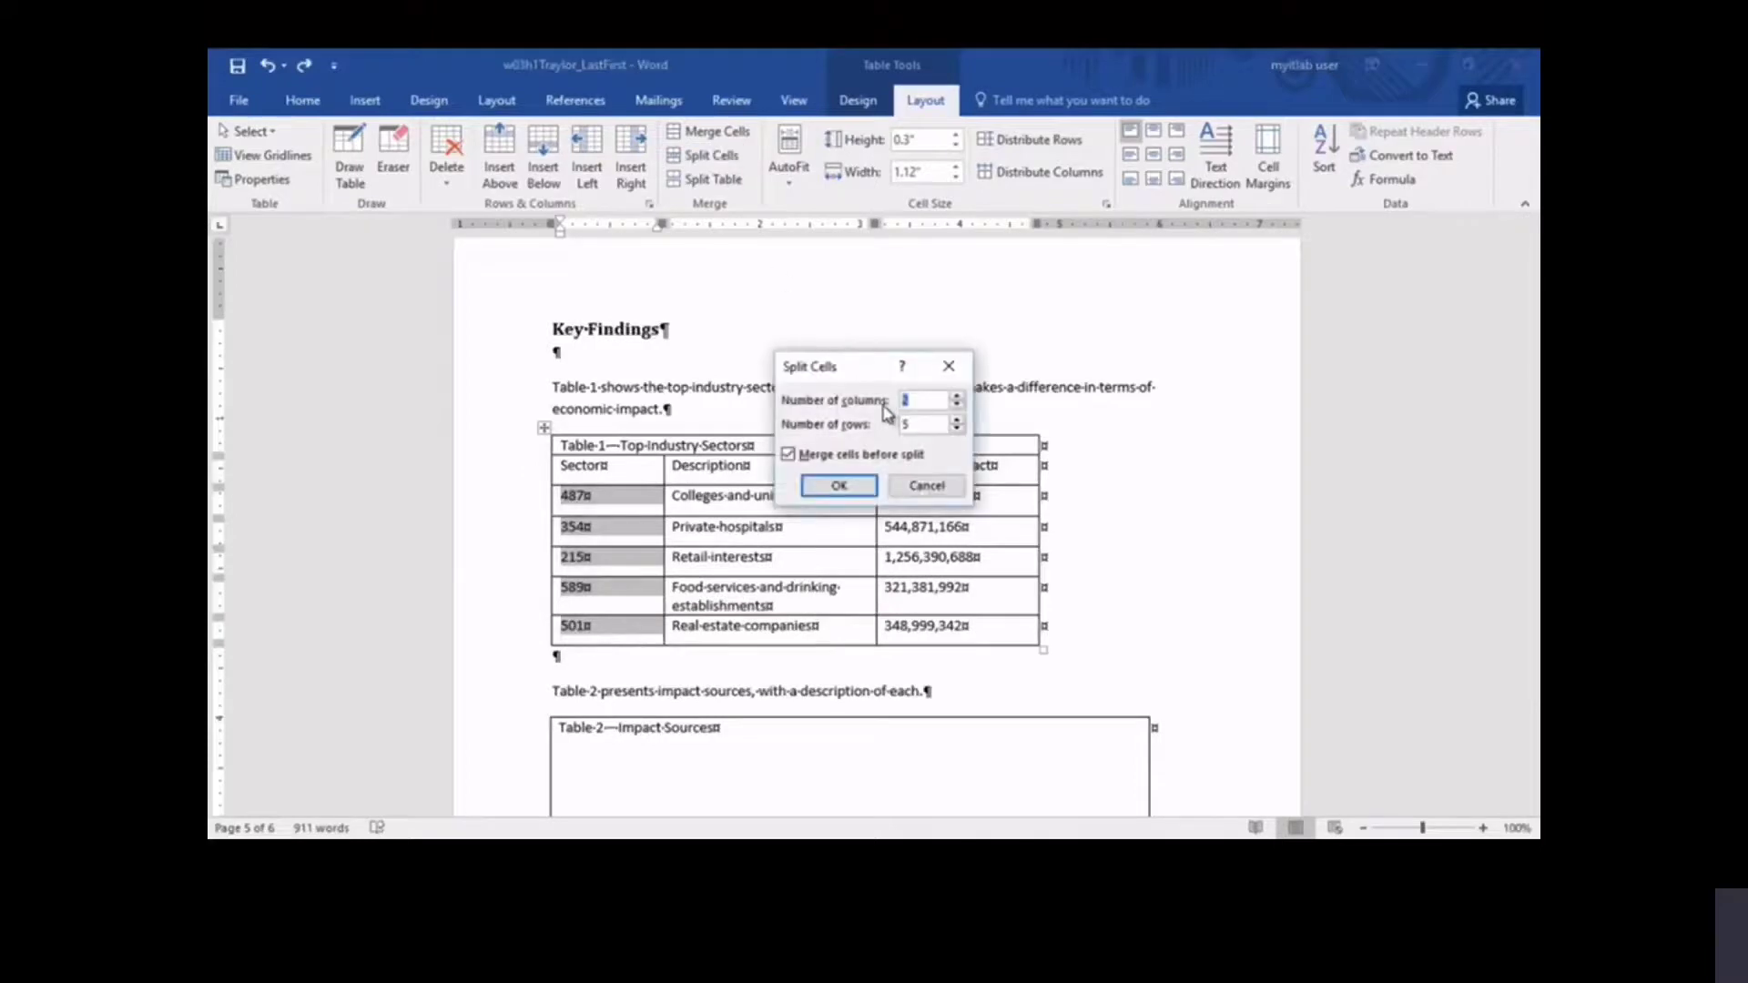
left_click(788, 454)
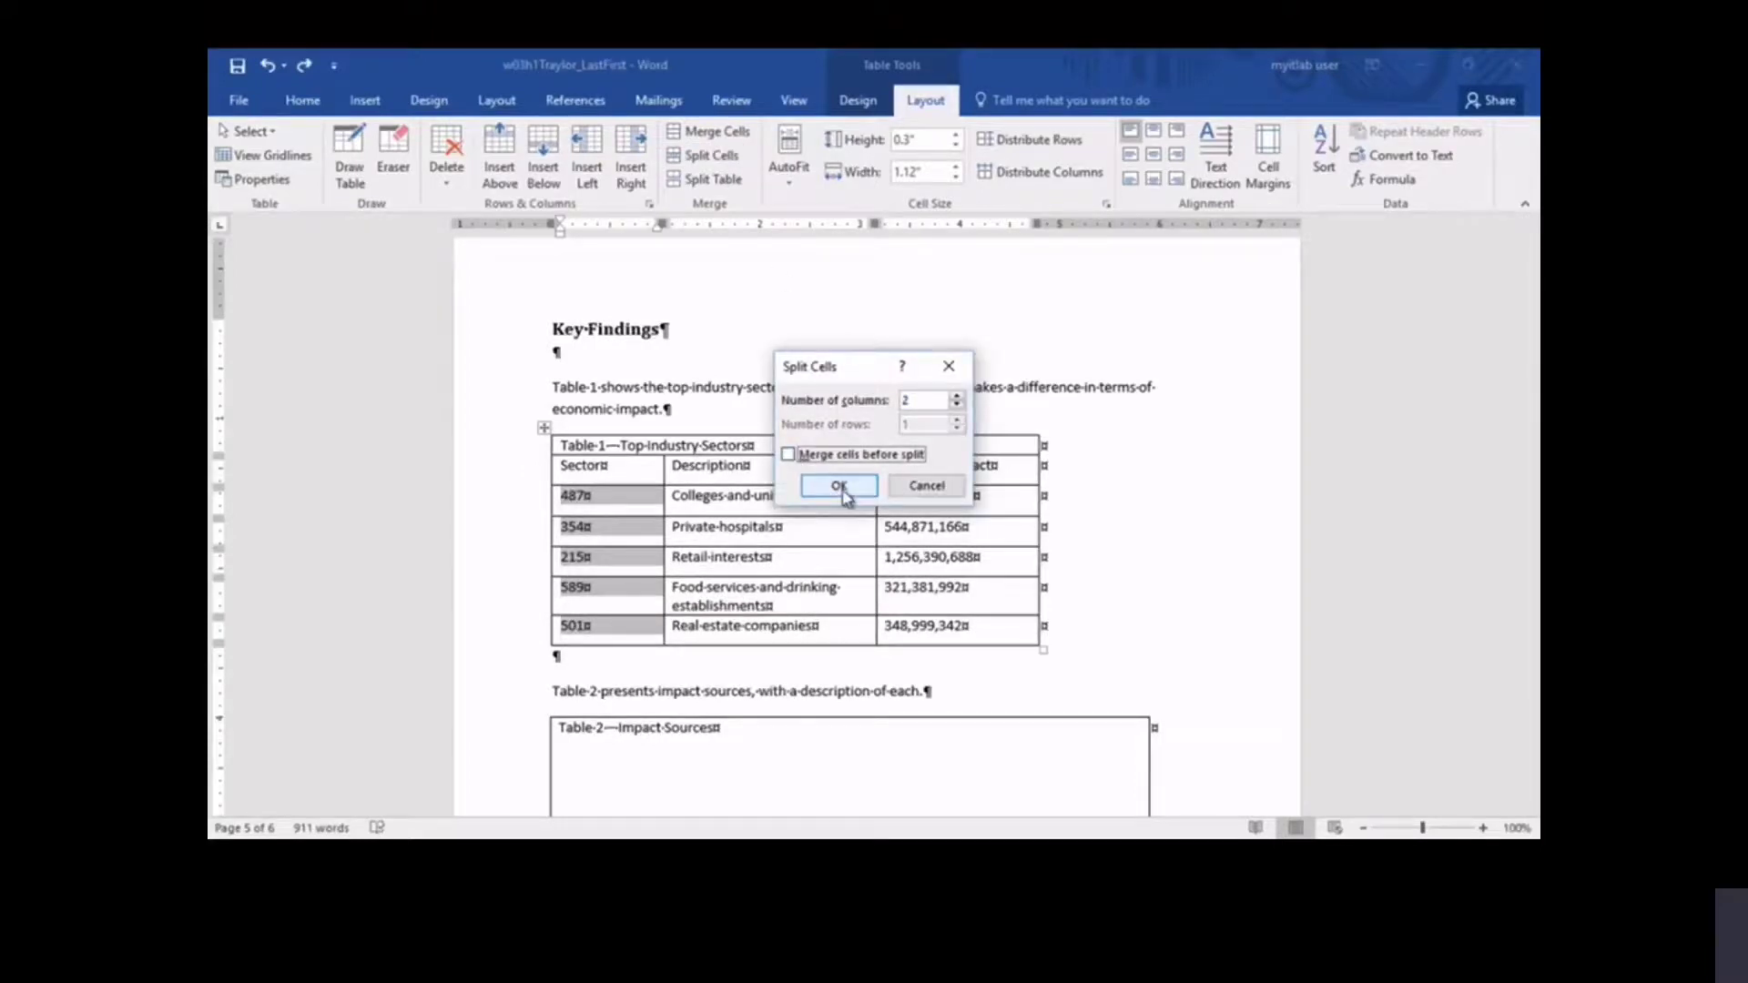
left_click(838, 487)
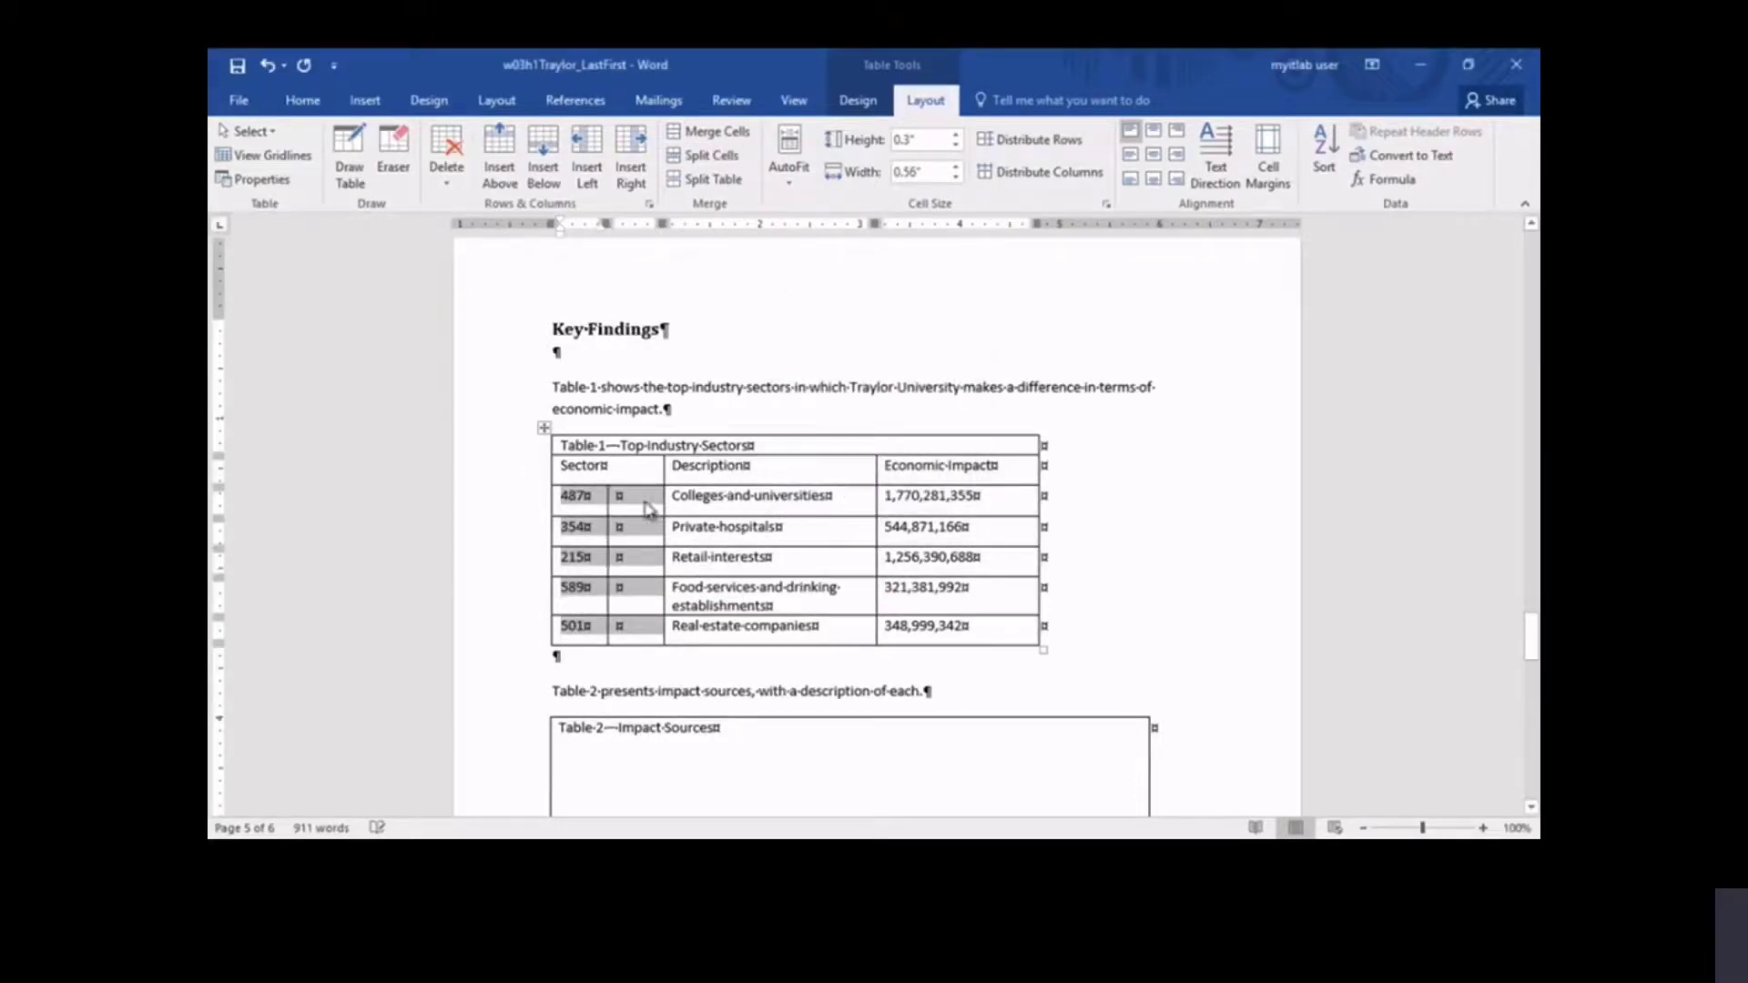
- Extend the Sector heading to "Sector and Division" and fill the empty cells beside the sector numbers with 22, 10, 28, 18 and 11
left_click(627, 469)
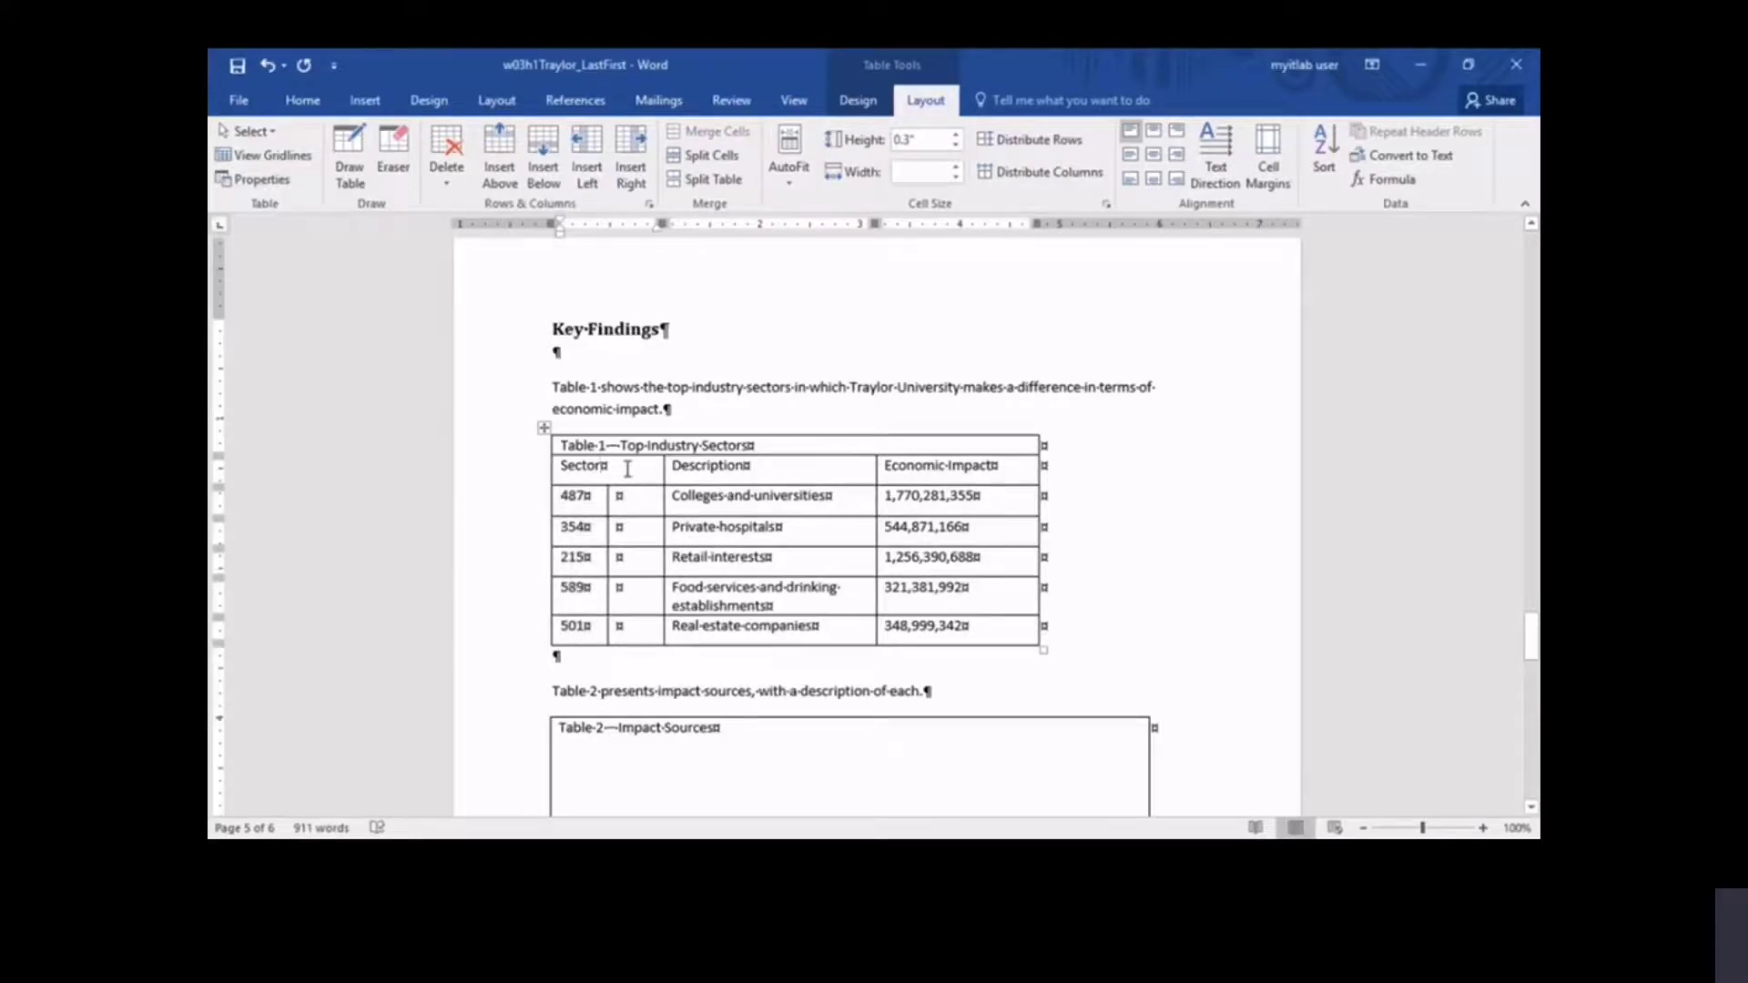
type("and Division")
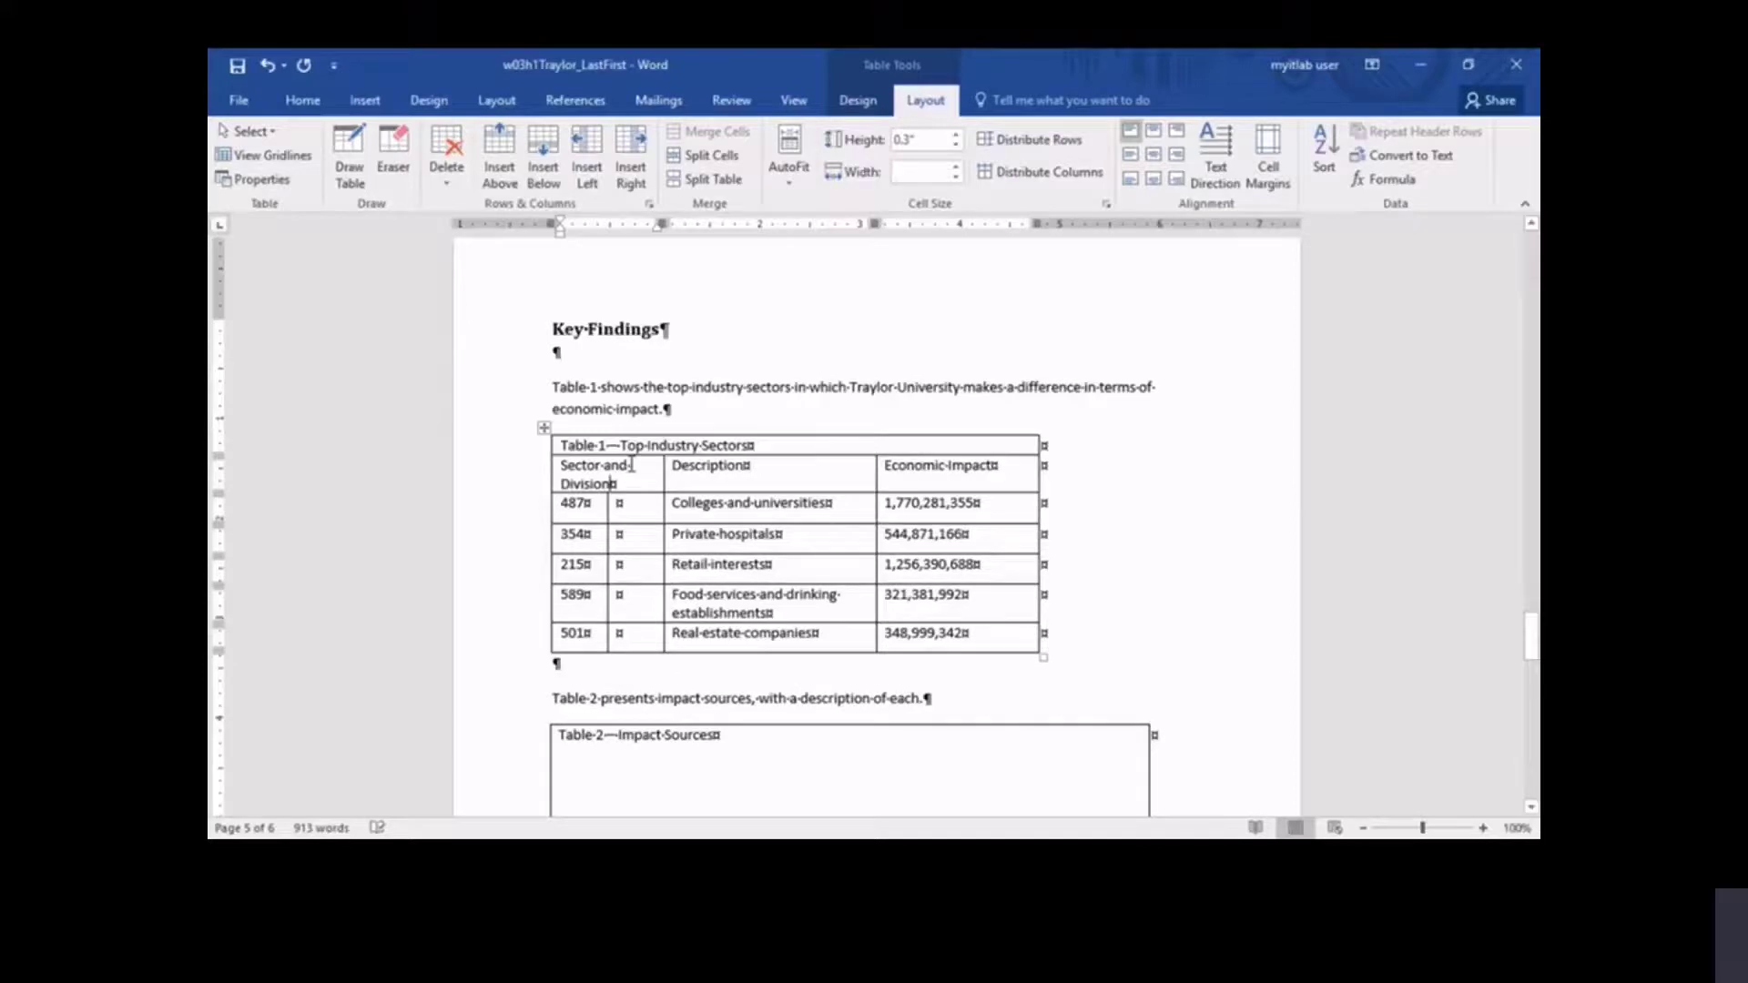
left_click(634, 502)
type("22")
key("Down")
type("10")
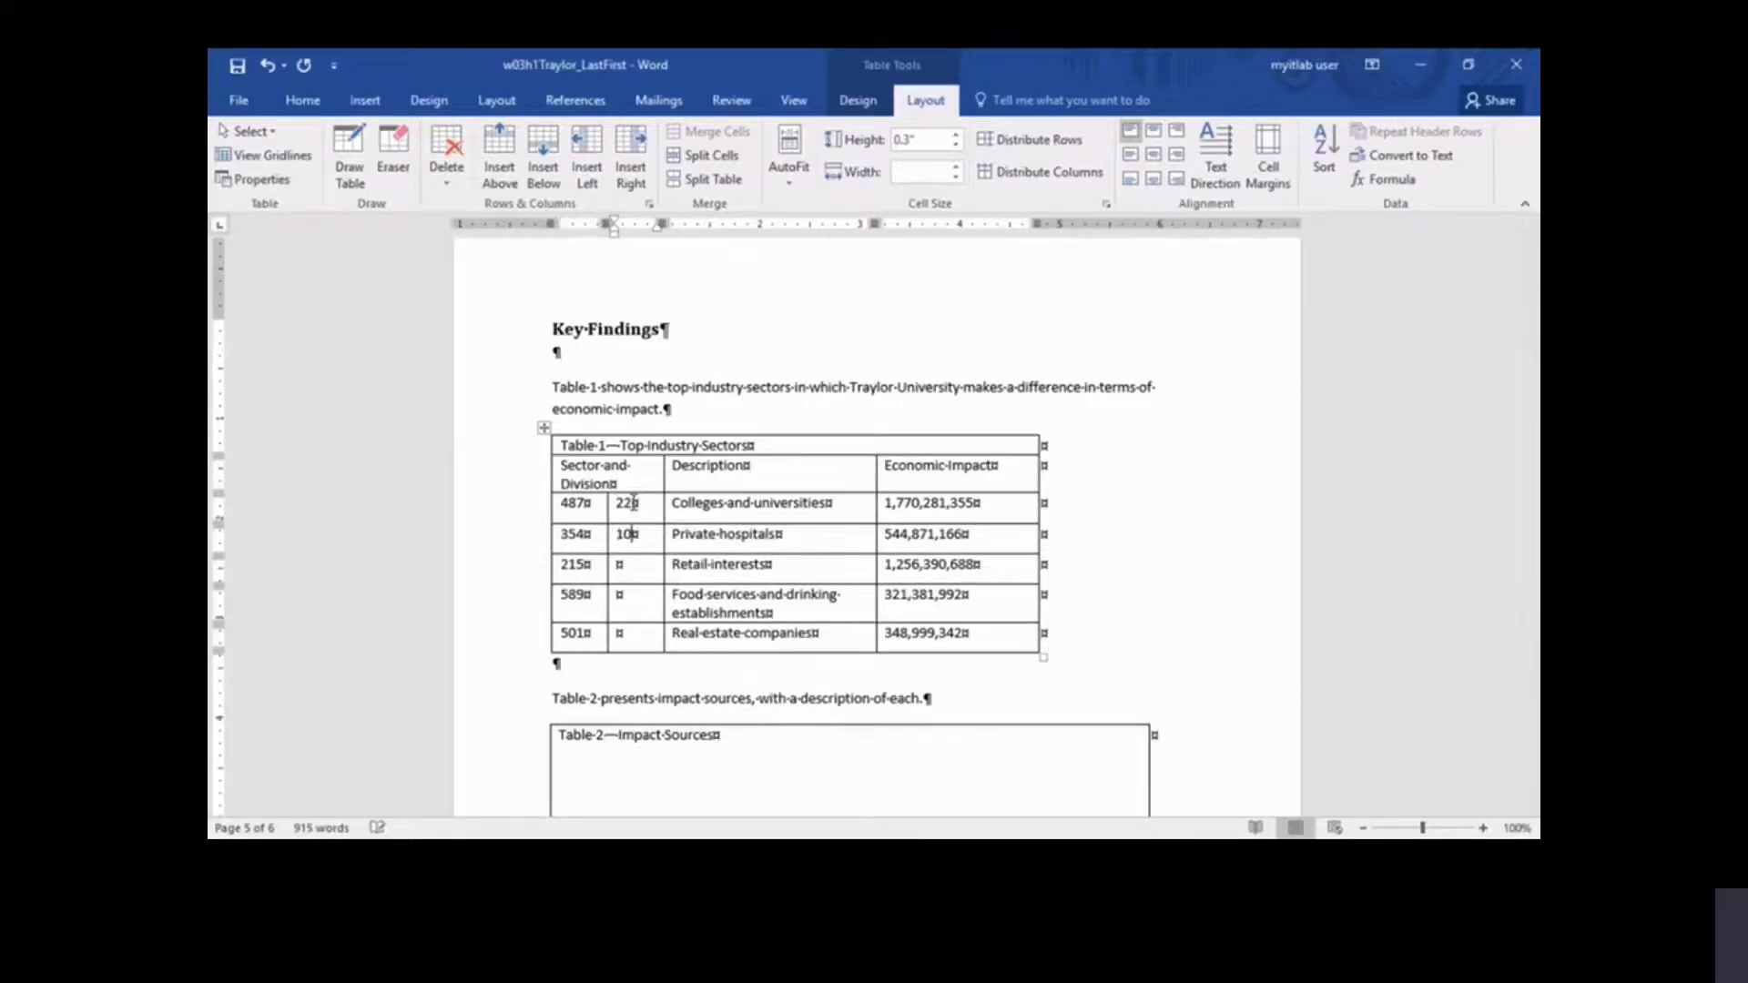
key("Down")
type("28")
key("Down")
type("18")
key("Down")
type("11")
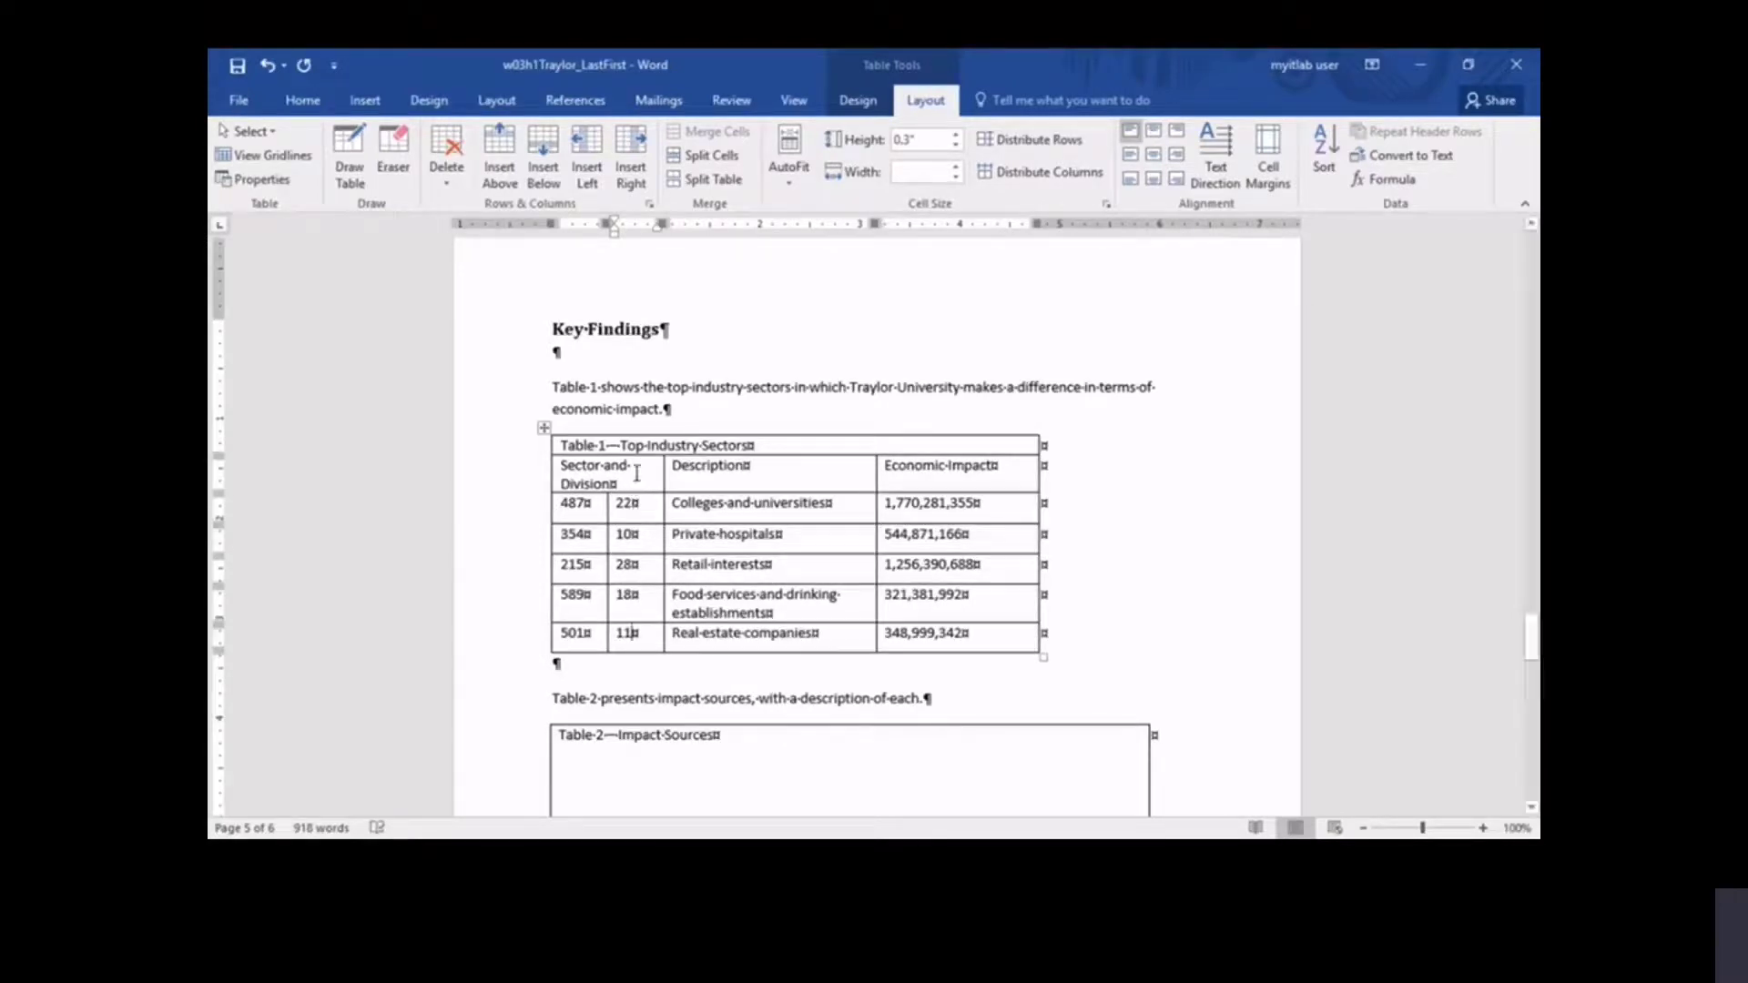
- Split Table 2's blank row into two columns and one row, and align its divider with the column border of the rows below
scroll(715, 585, "down", 5)
left_click(713, 596)
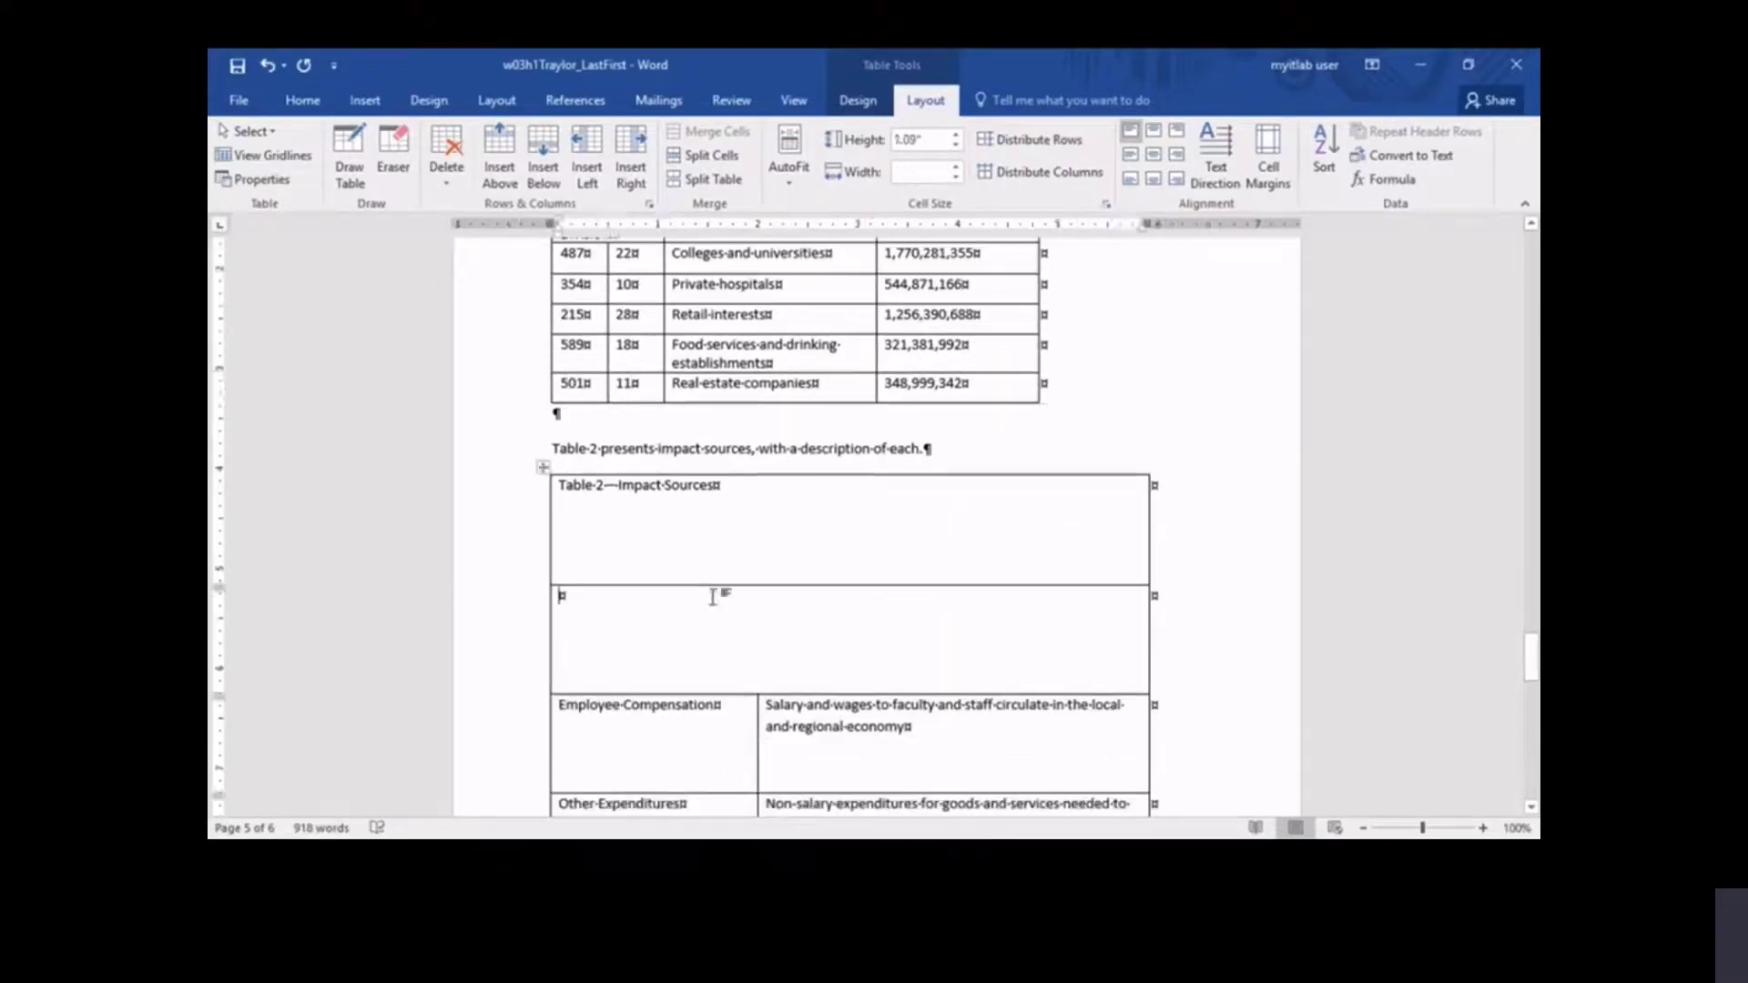
left_click(711, 156)
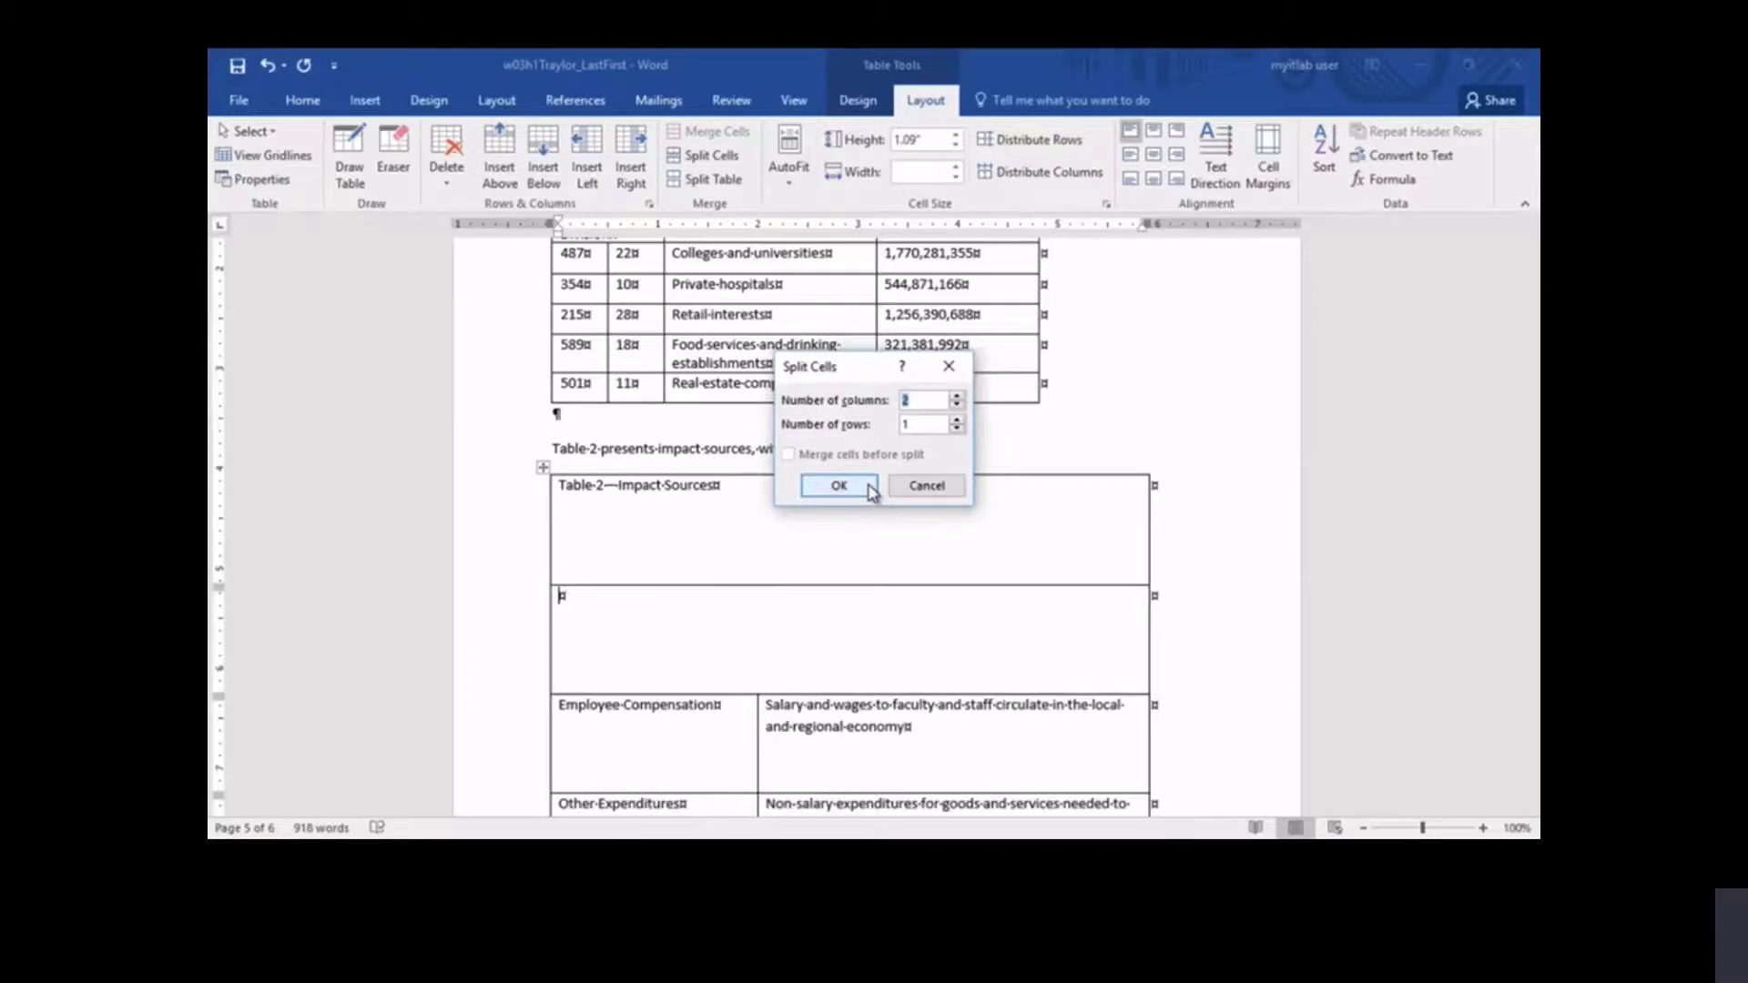
left_click(838, 486)
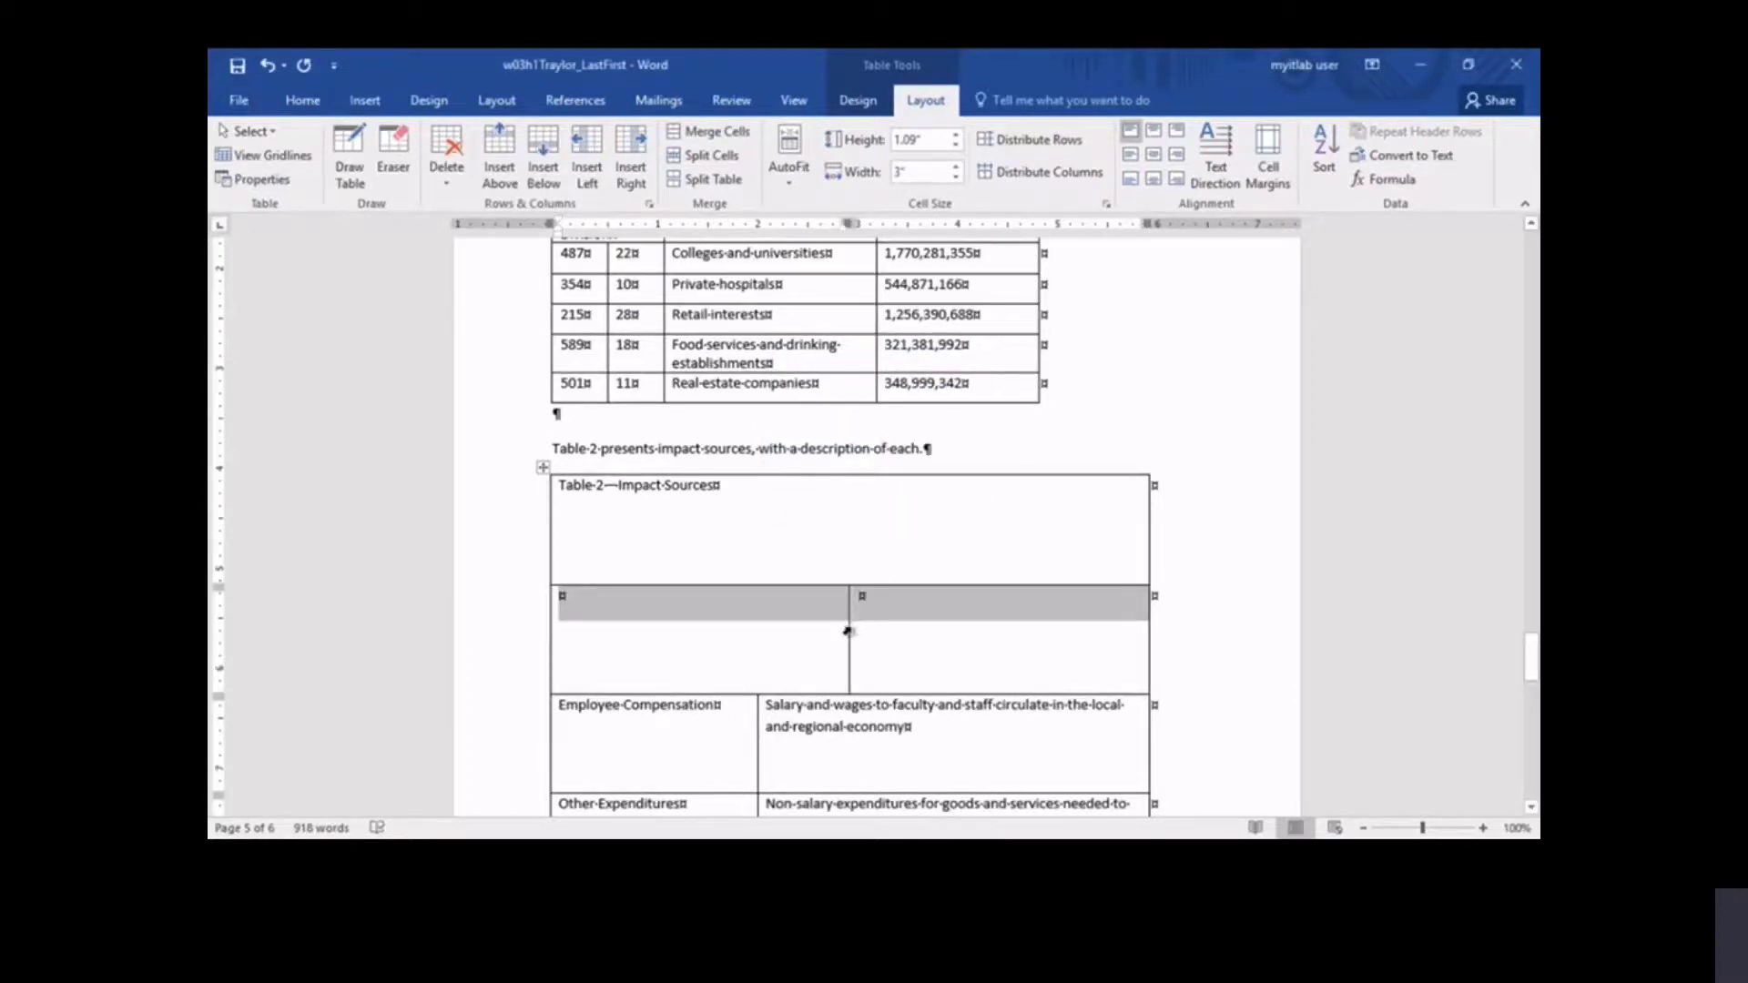
left_click_drag(852, 626, 759, 630)
- Enter the column headings Source and Description in Table 2's split row
left_click(691, 607)
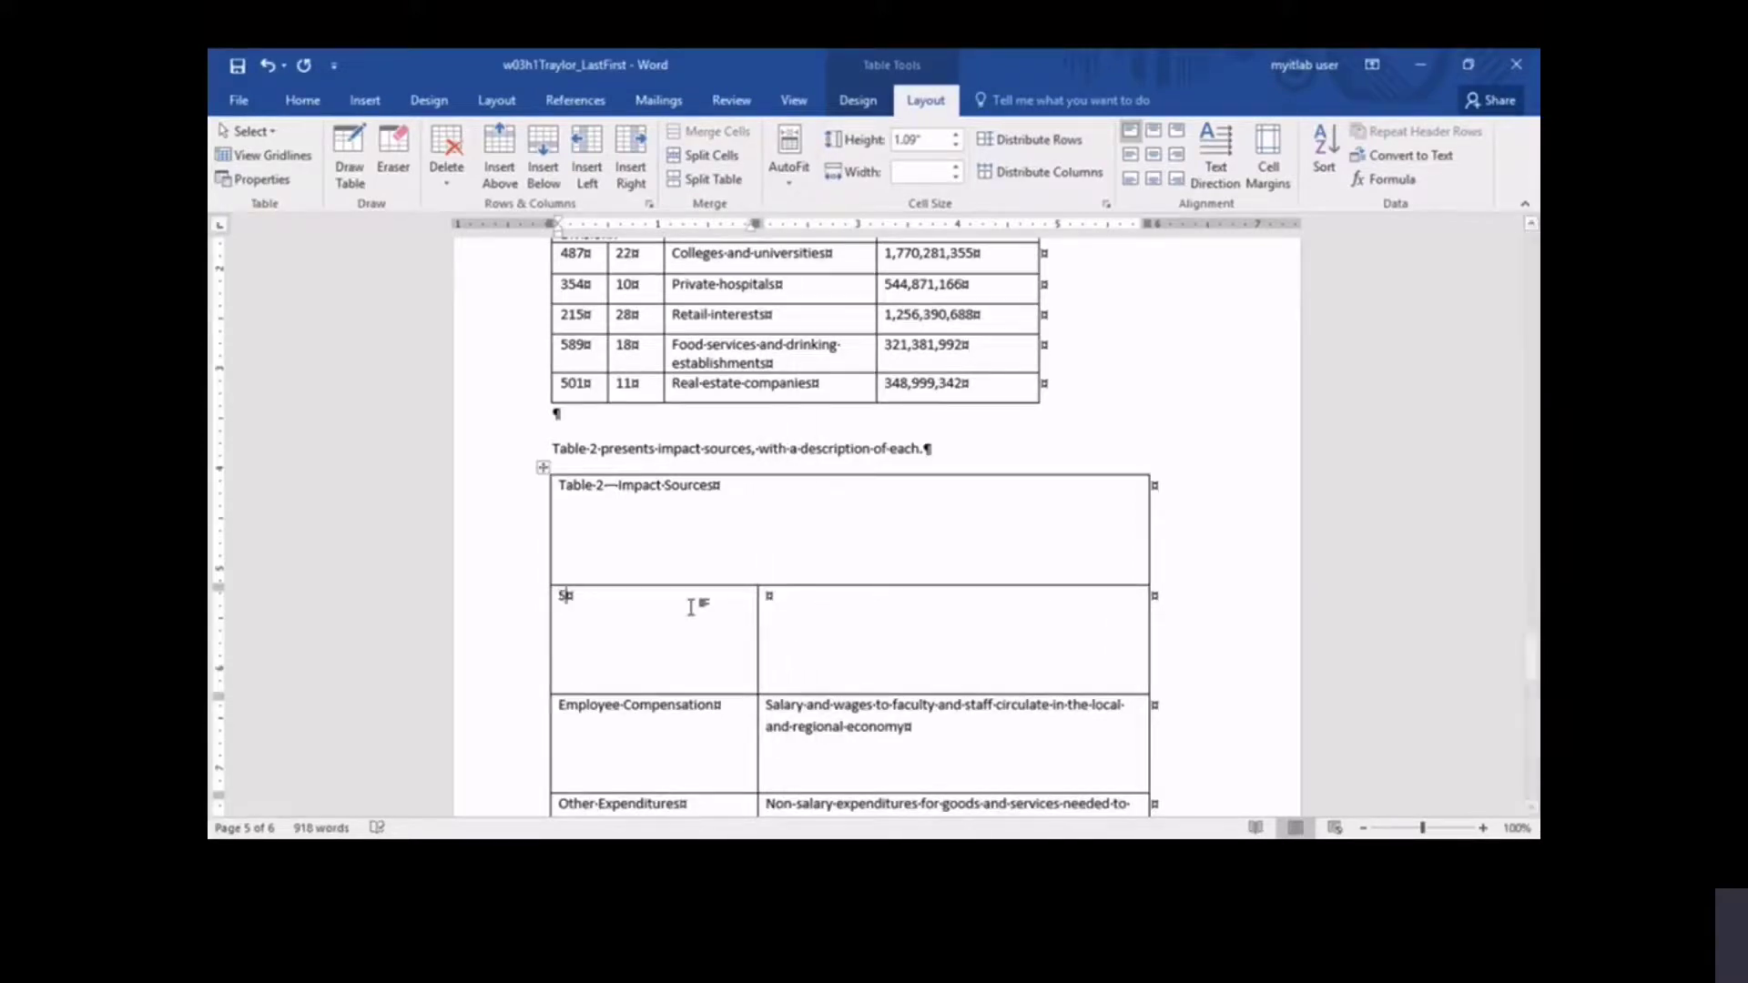
type("Source")
key("Tab")
type("Description")
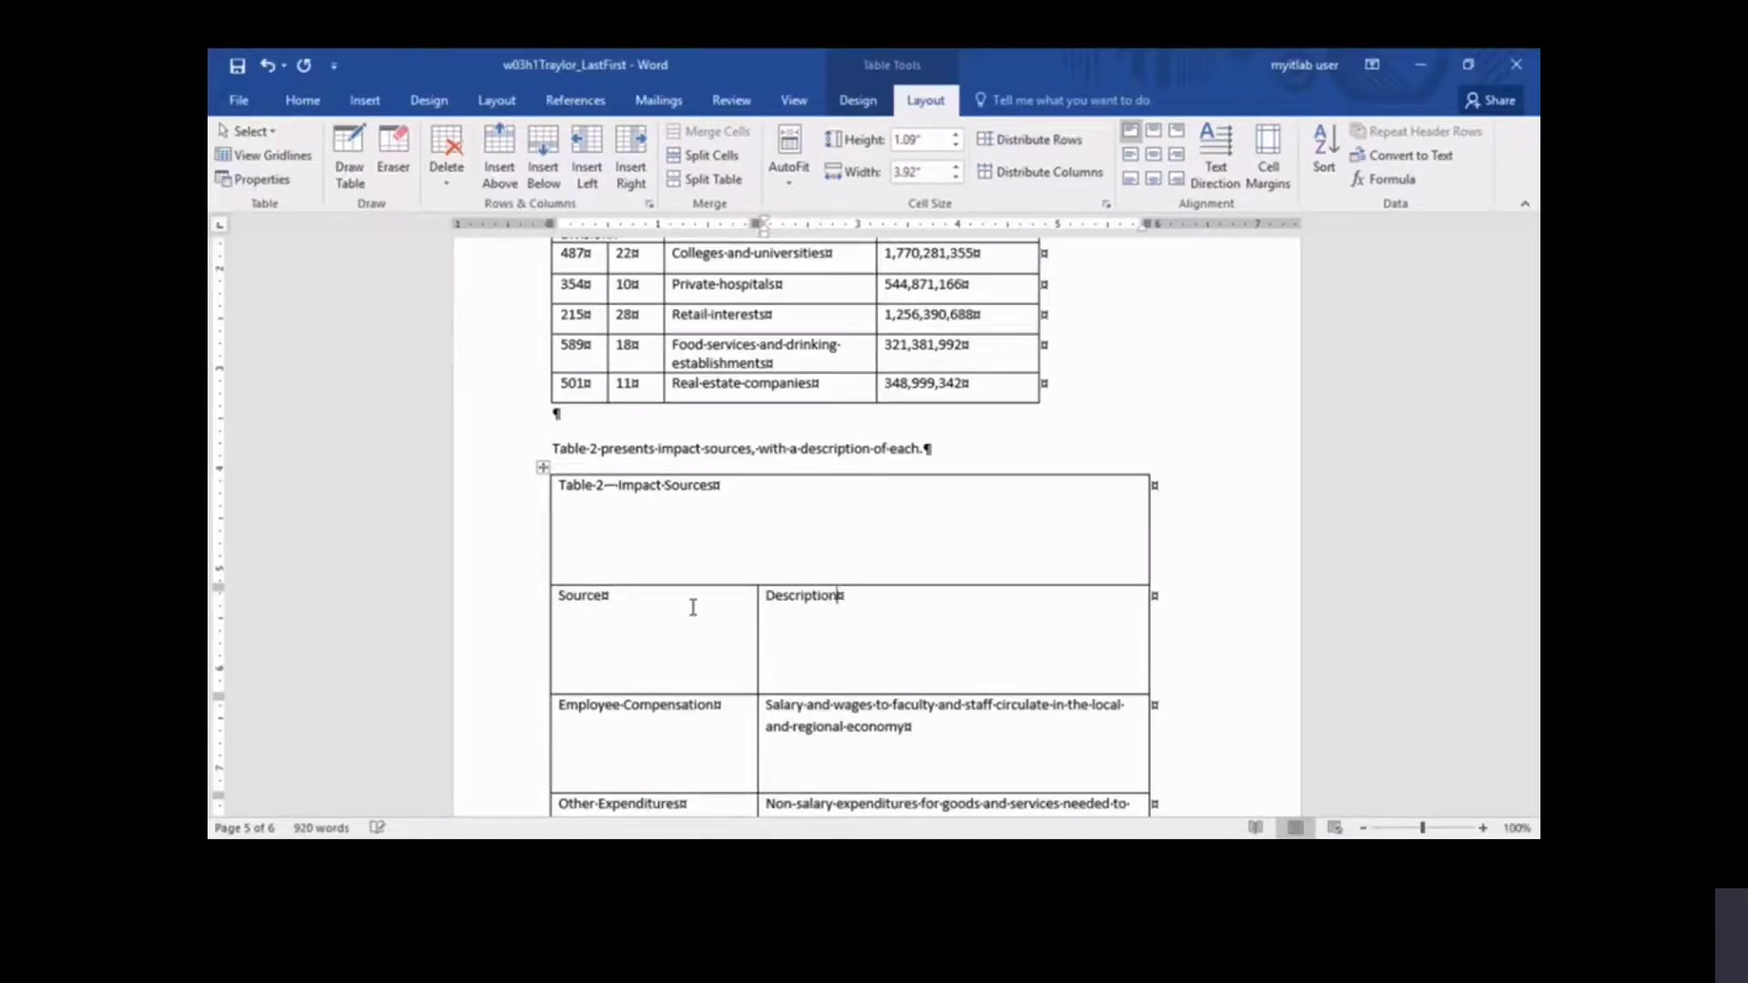
- Set the height of all rows in Table 2 to 0.01"
left_click(544, 468)
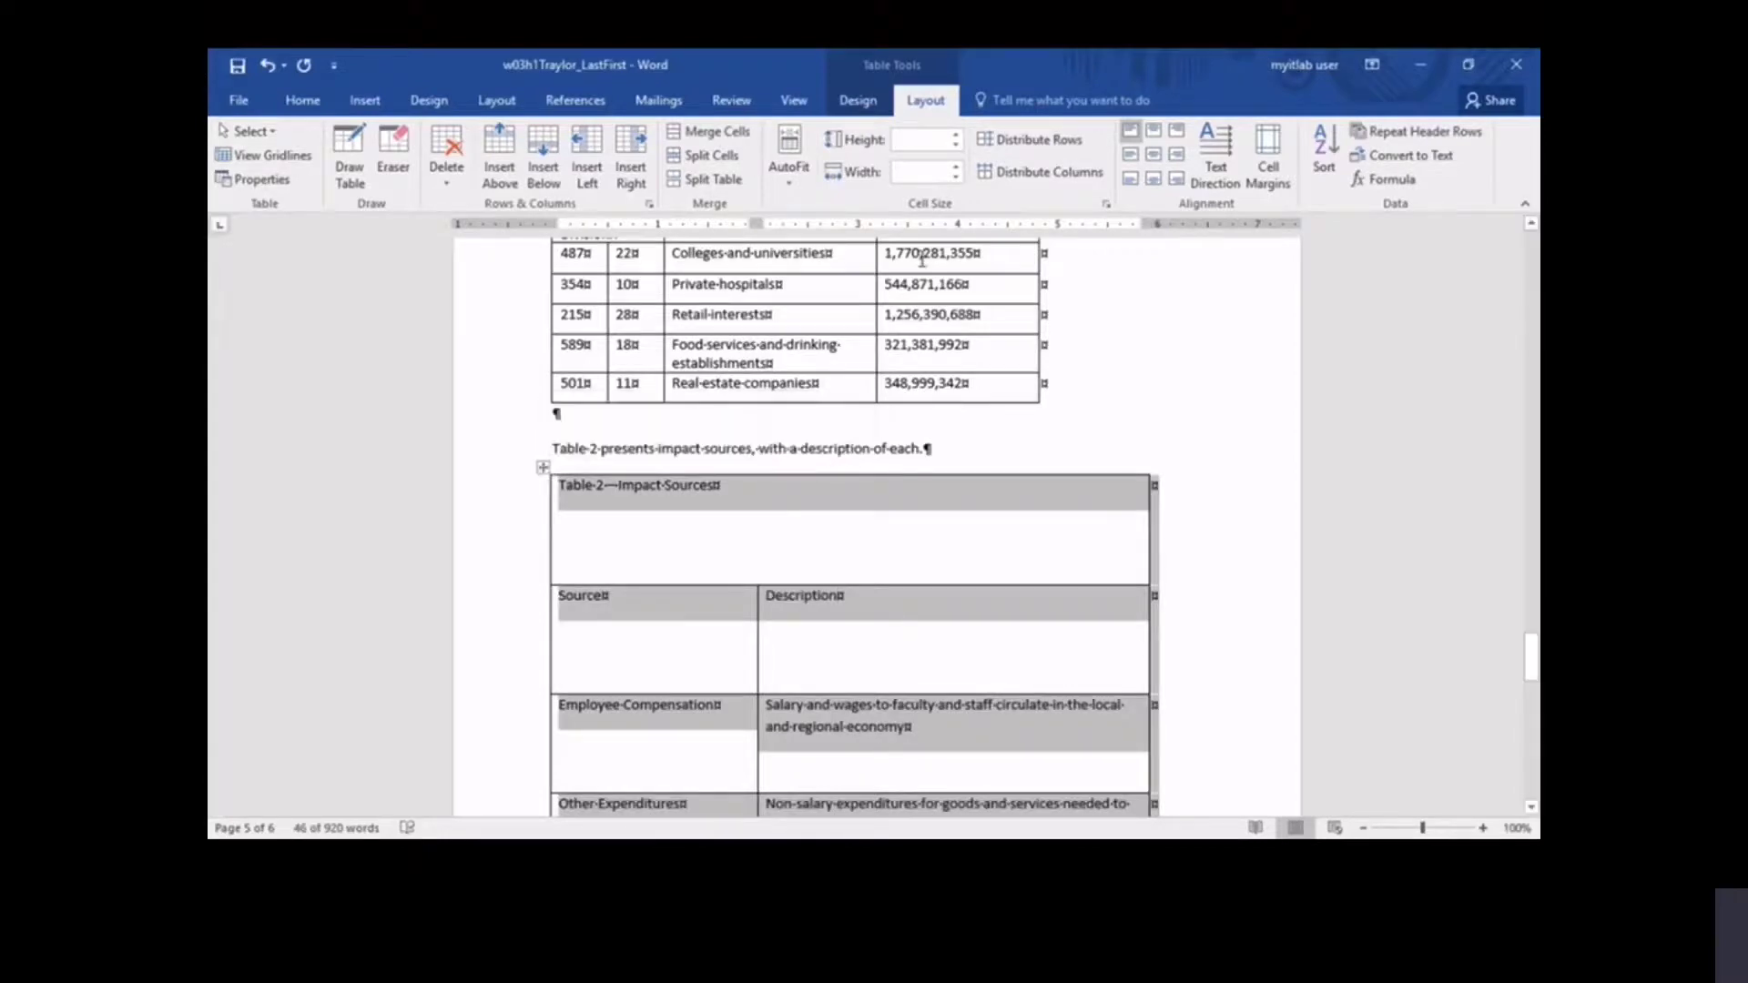
left_click(956, 146)
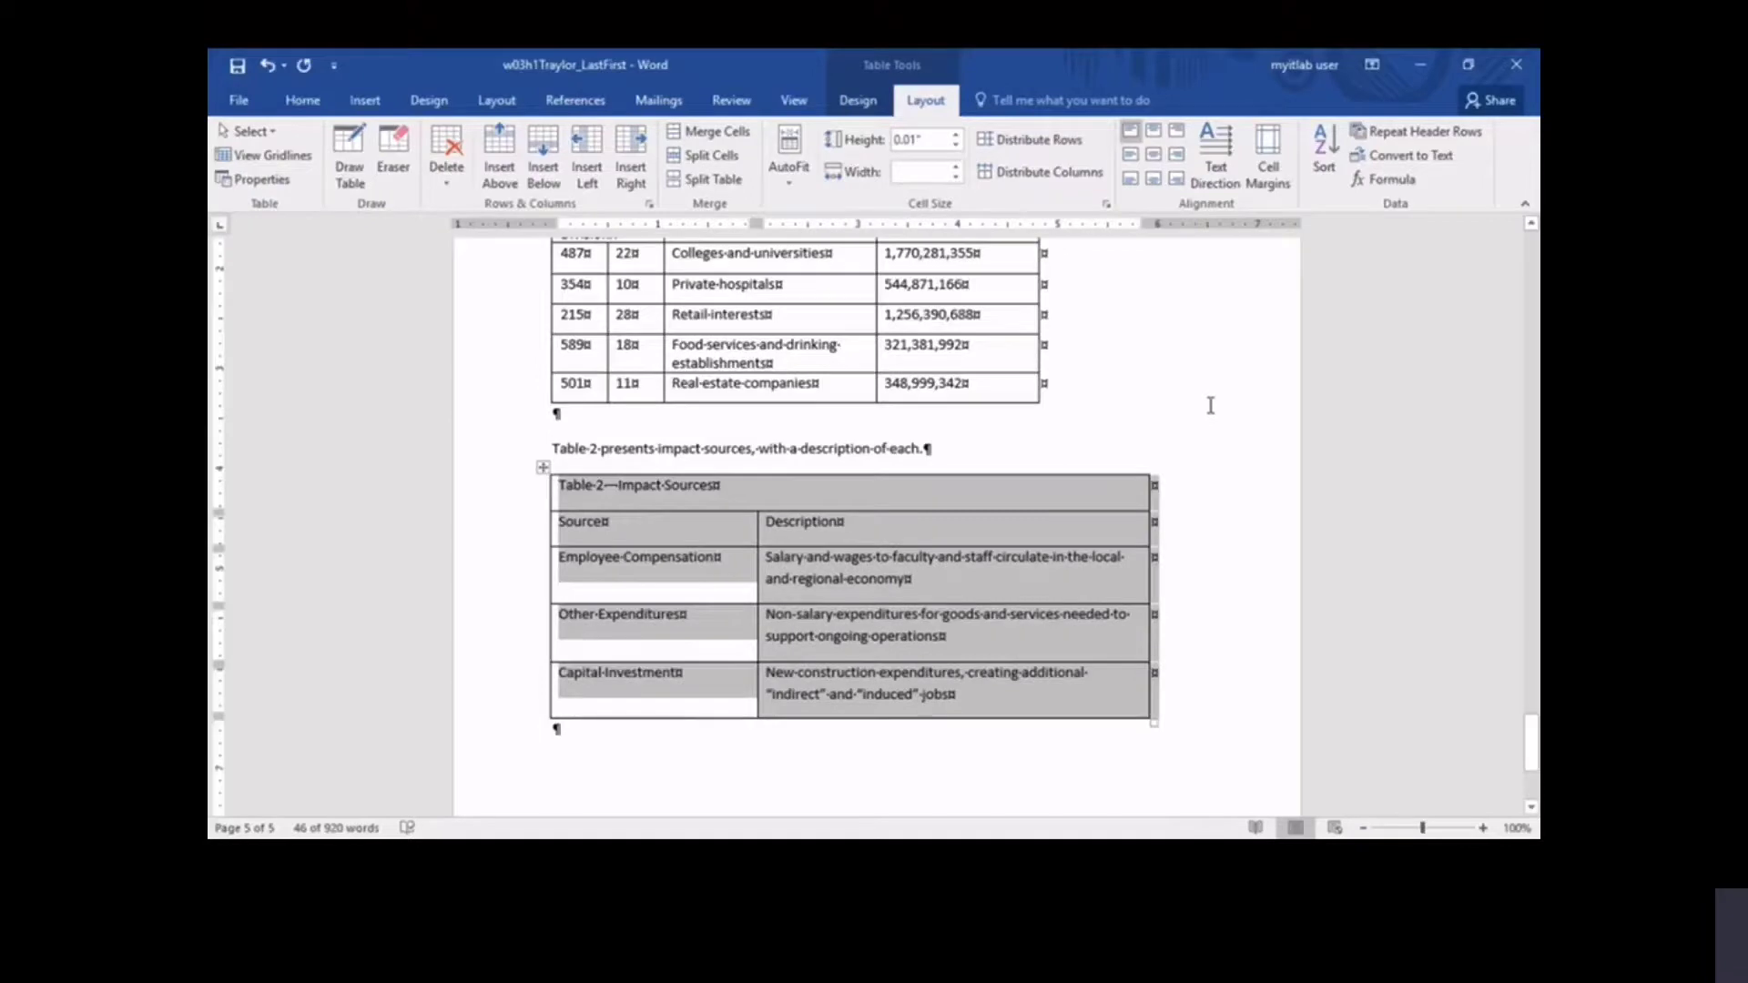
- Center the text of Table 1's column heading row both horizontally and vertically in its cells
scroll(1257, 598, "up", 5)
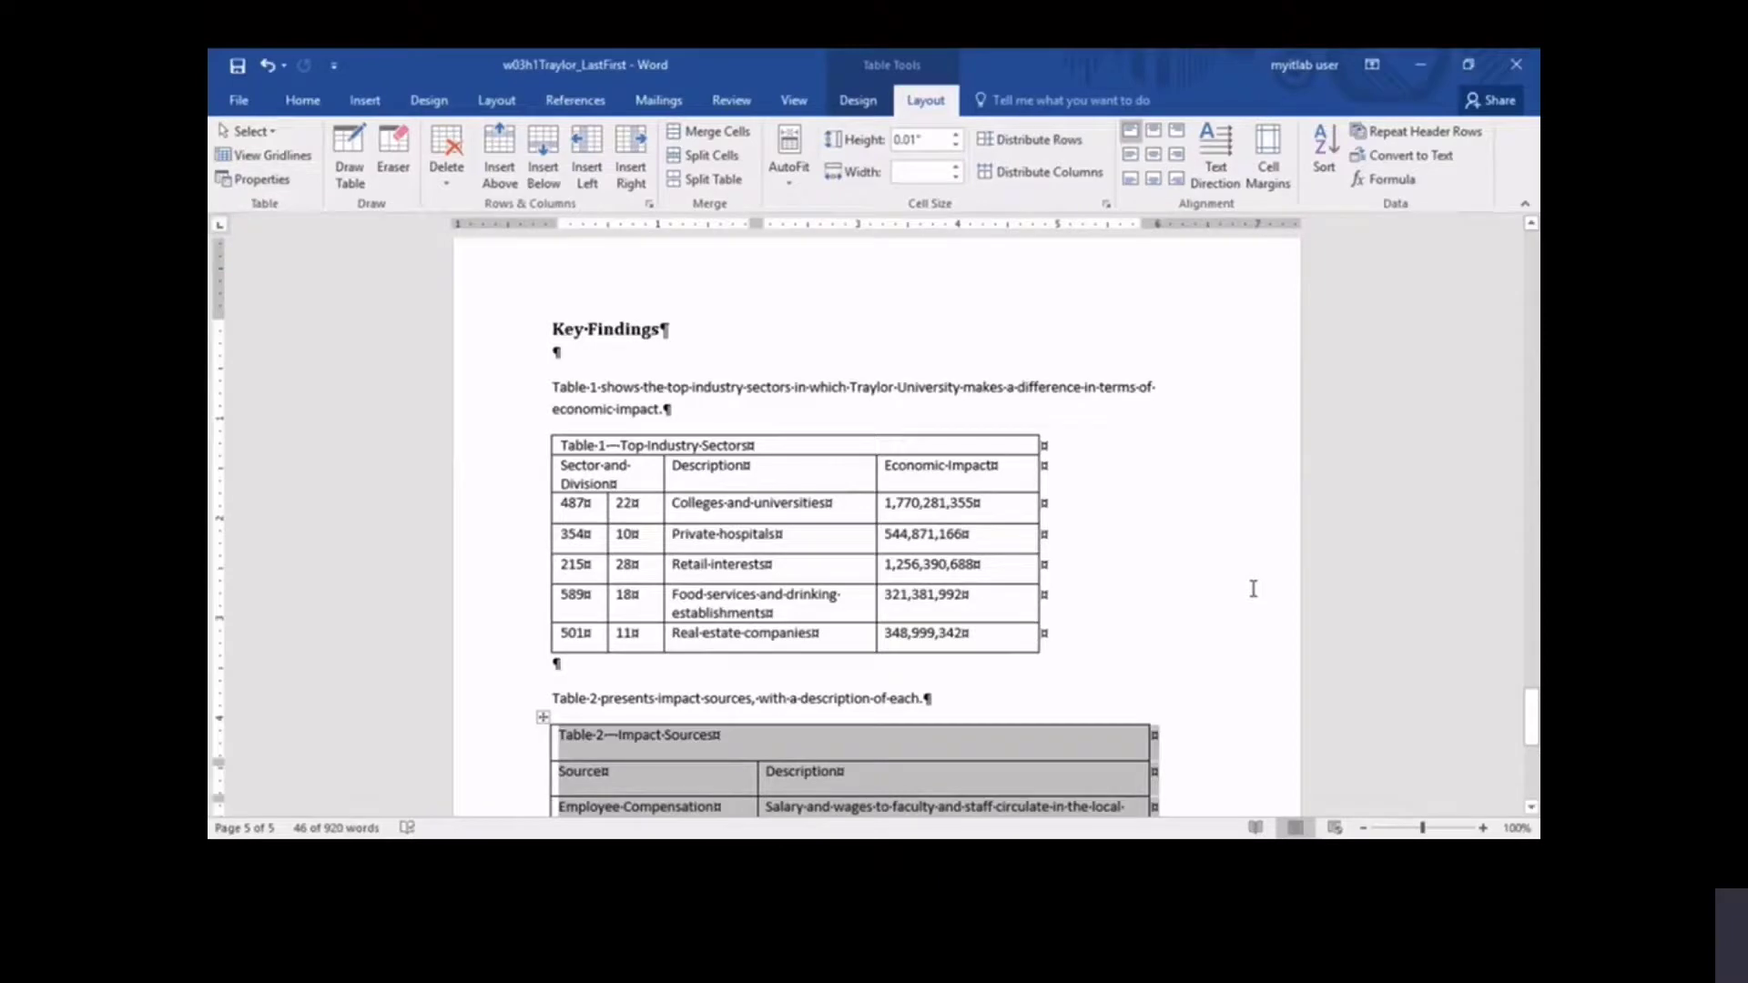
left_click(539, 485)
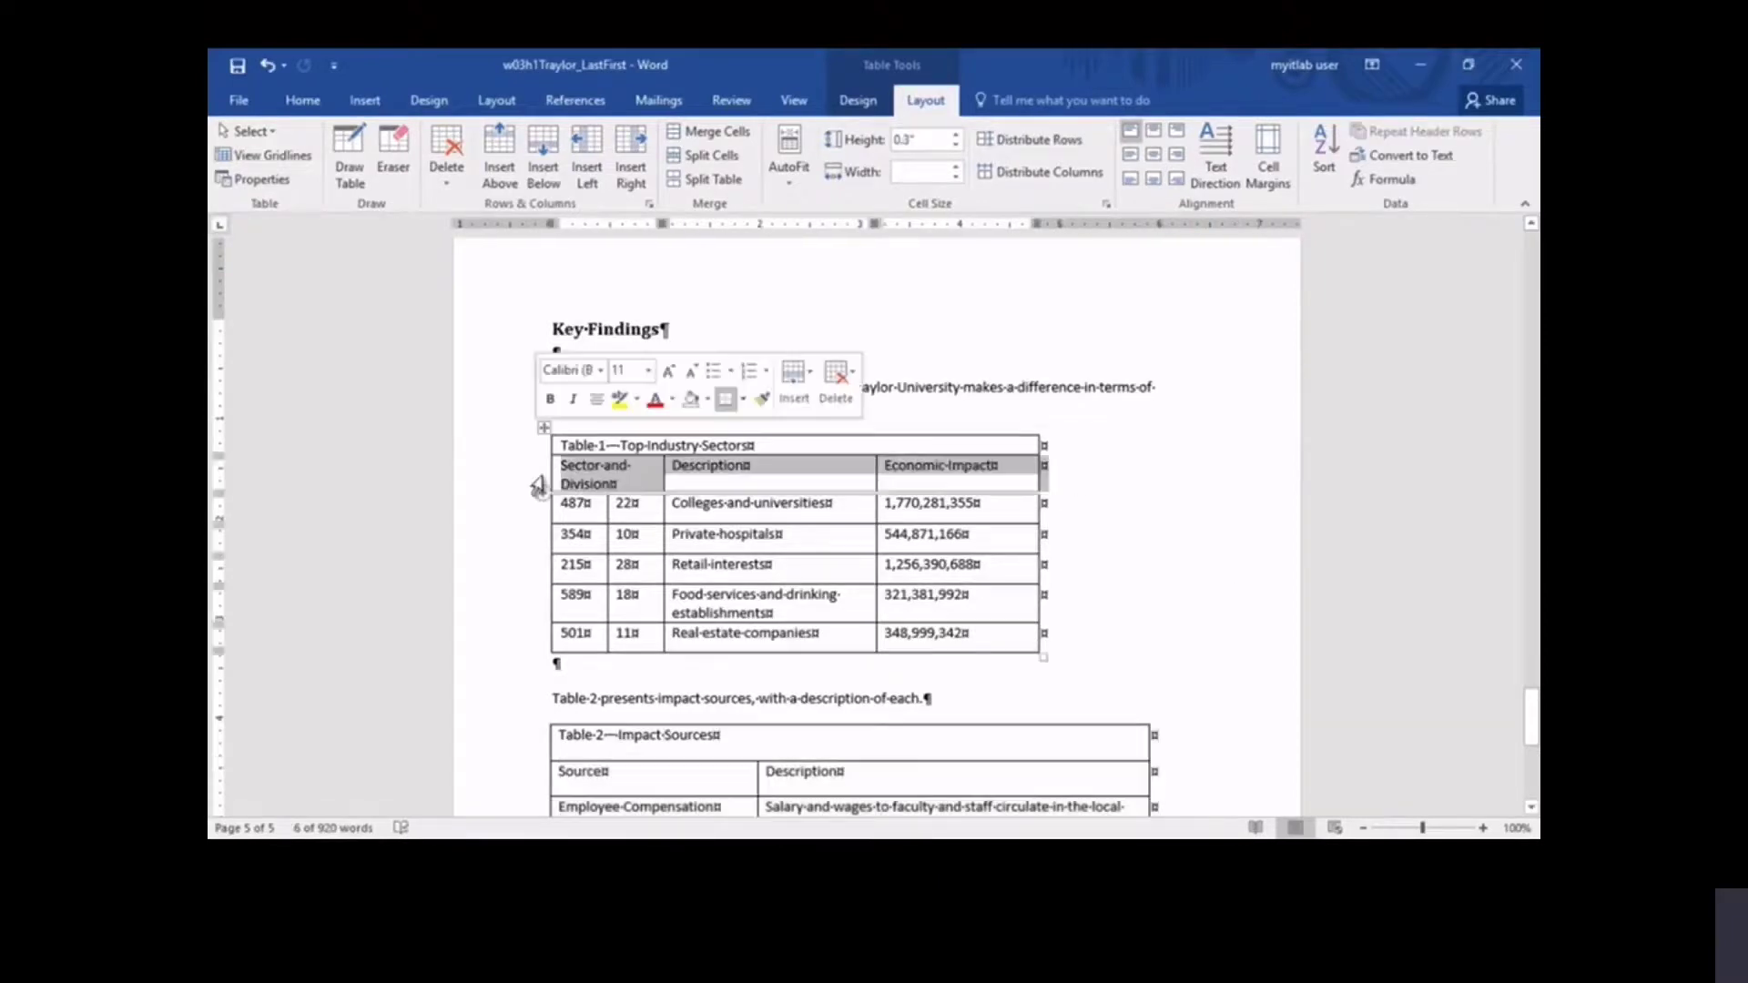
left_click(1154, 156)
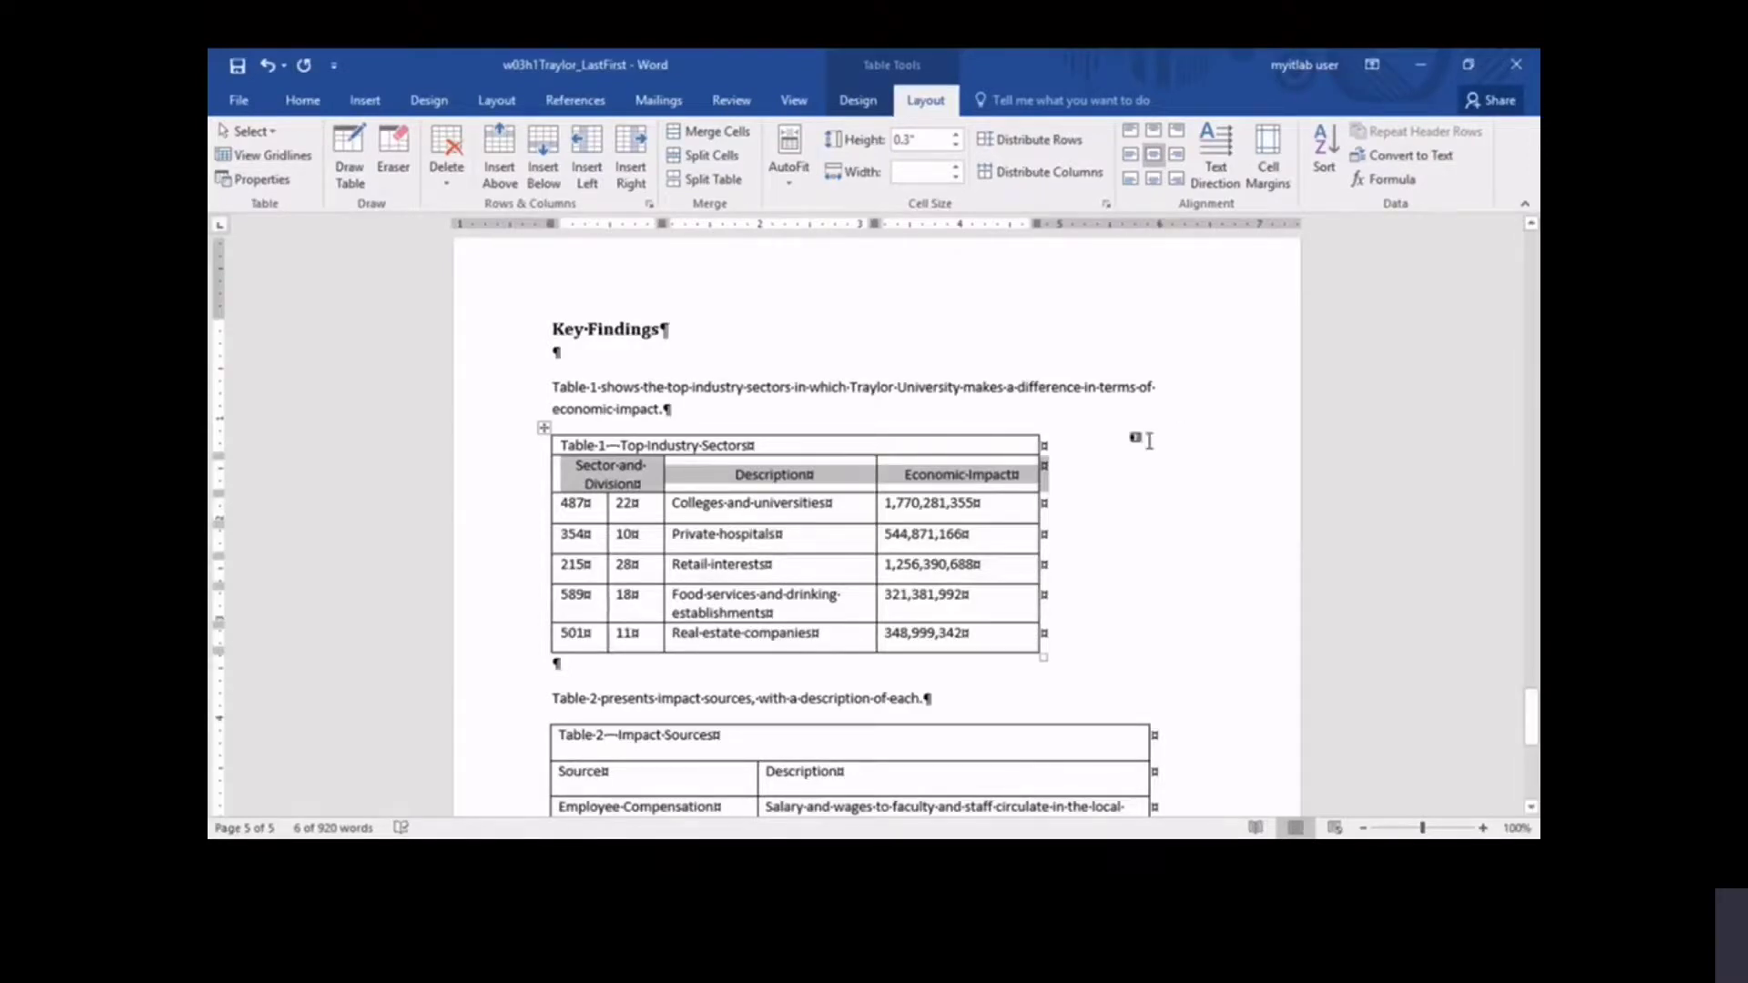
- Align Table 1's five economic impact figures to the top right of their cells and narrow the Economic Impact column until its heading wraps
left_click_drag(1007, 504, 1028, 640)
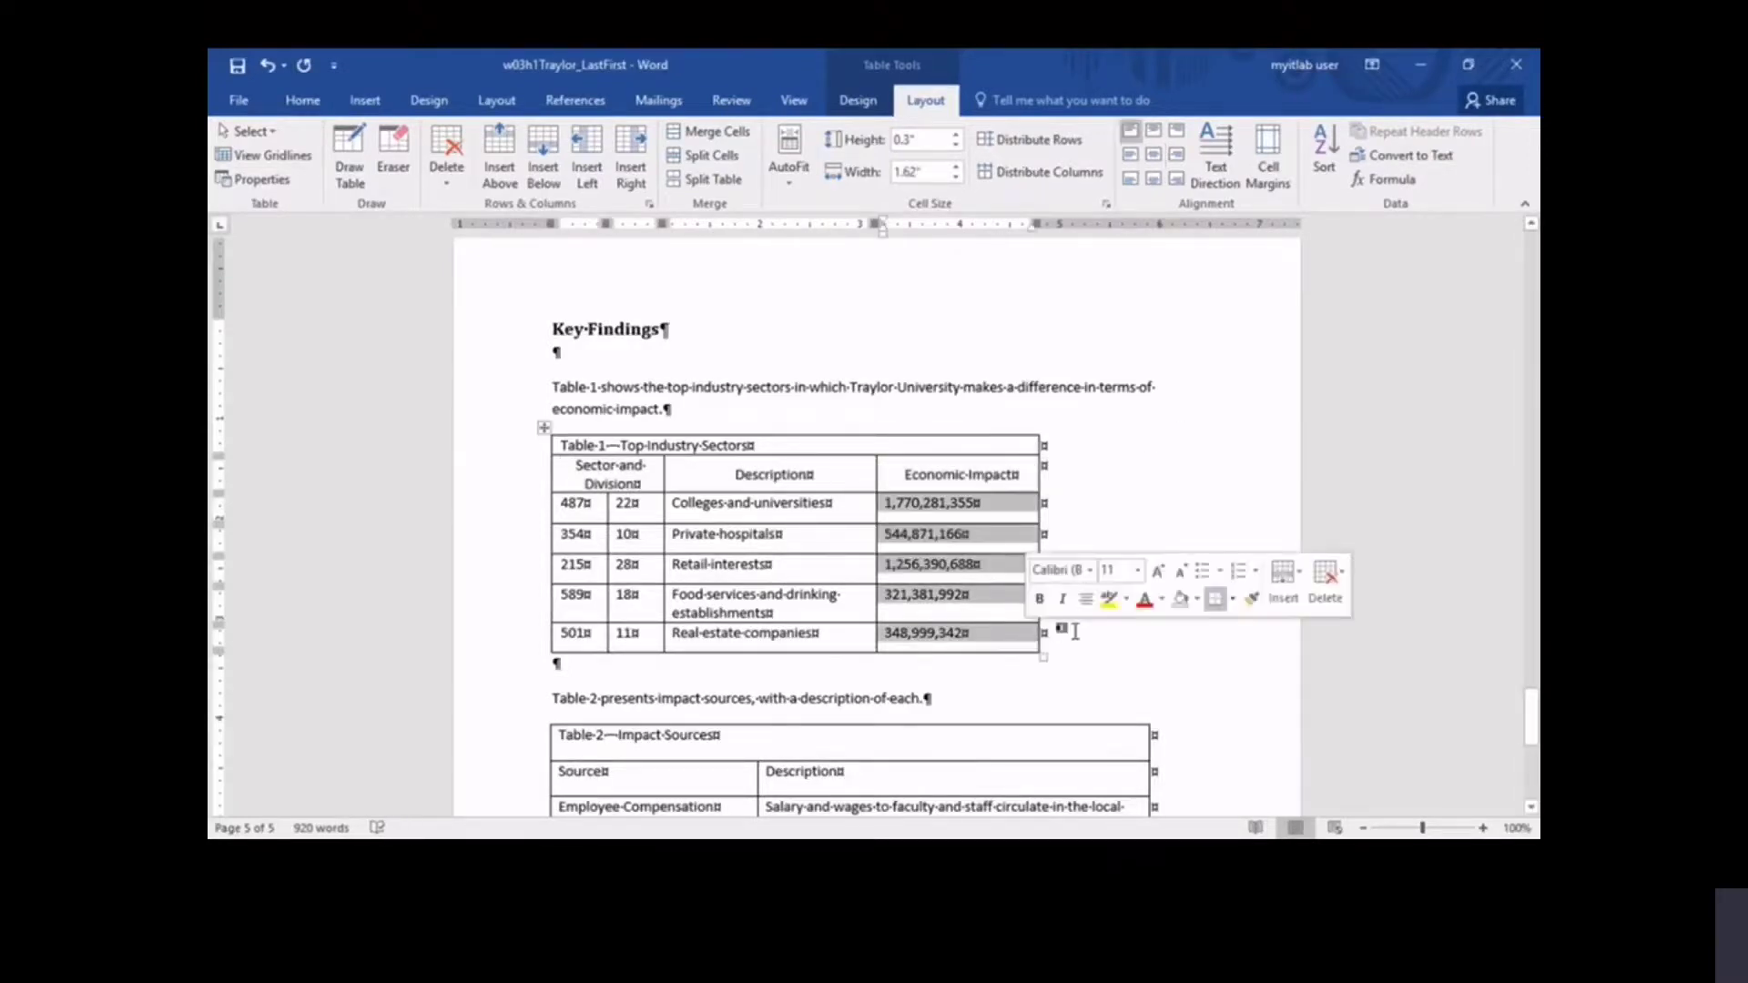
left_click(1178, 132)
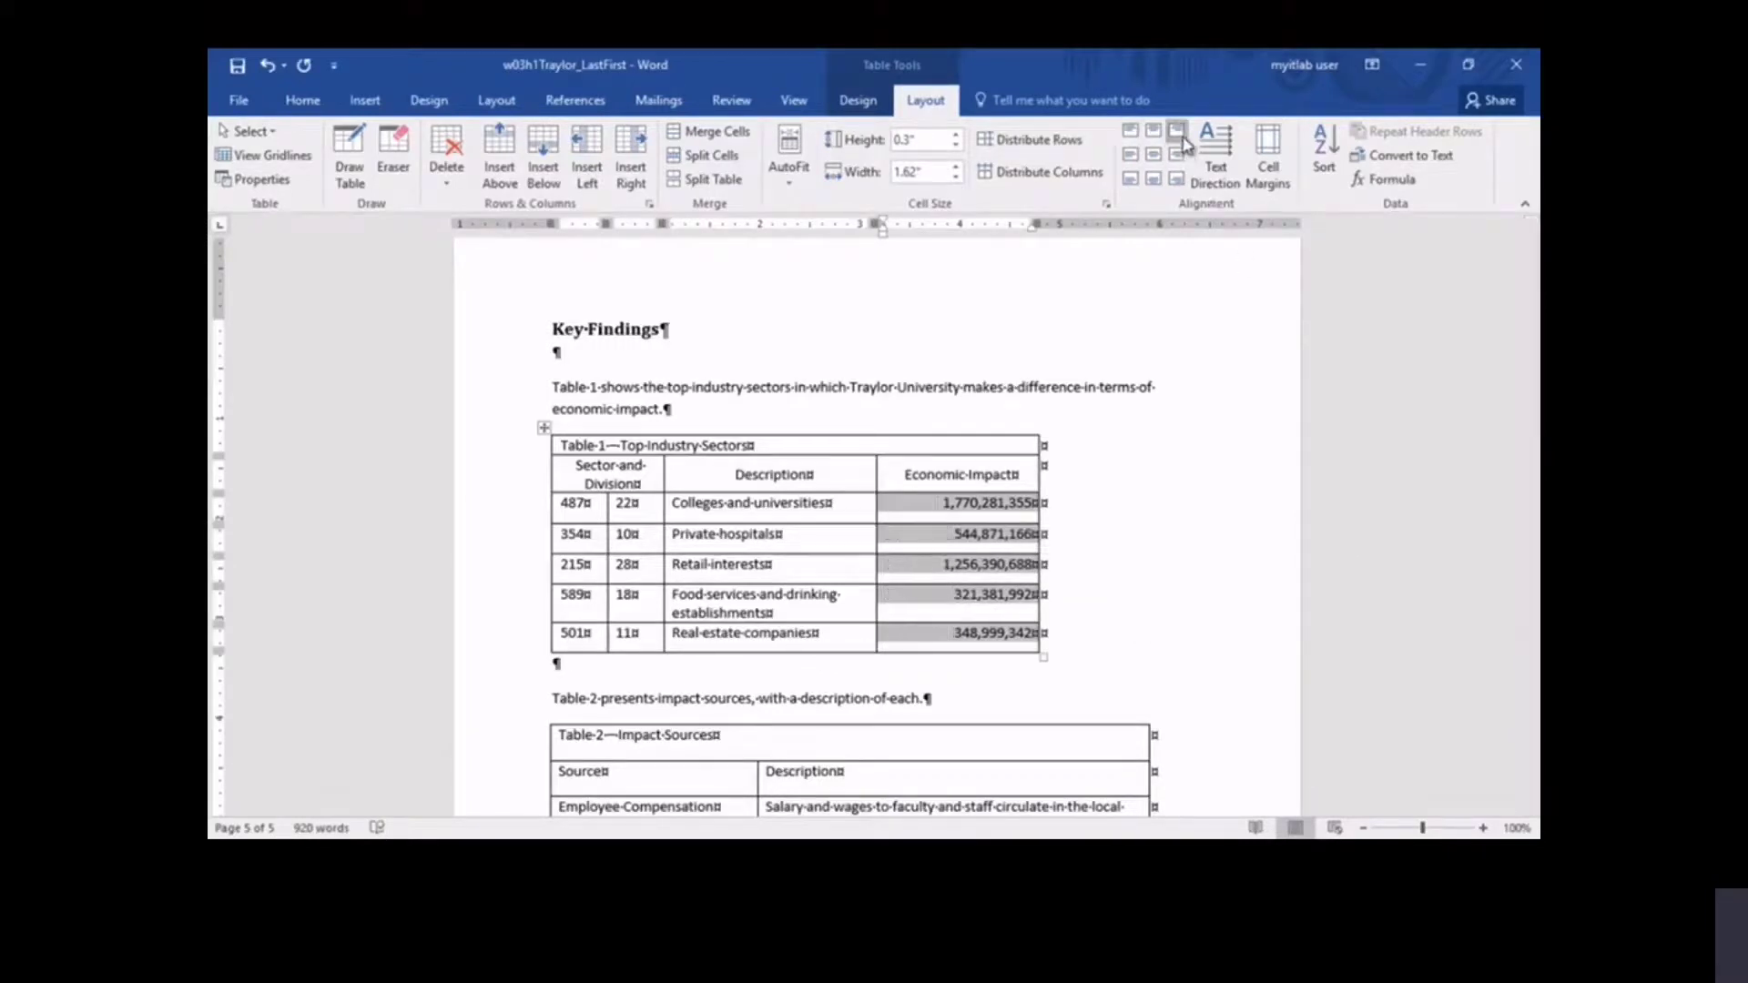
left_click(1187, 433)
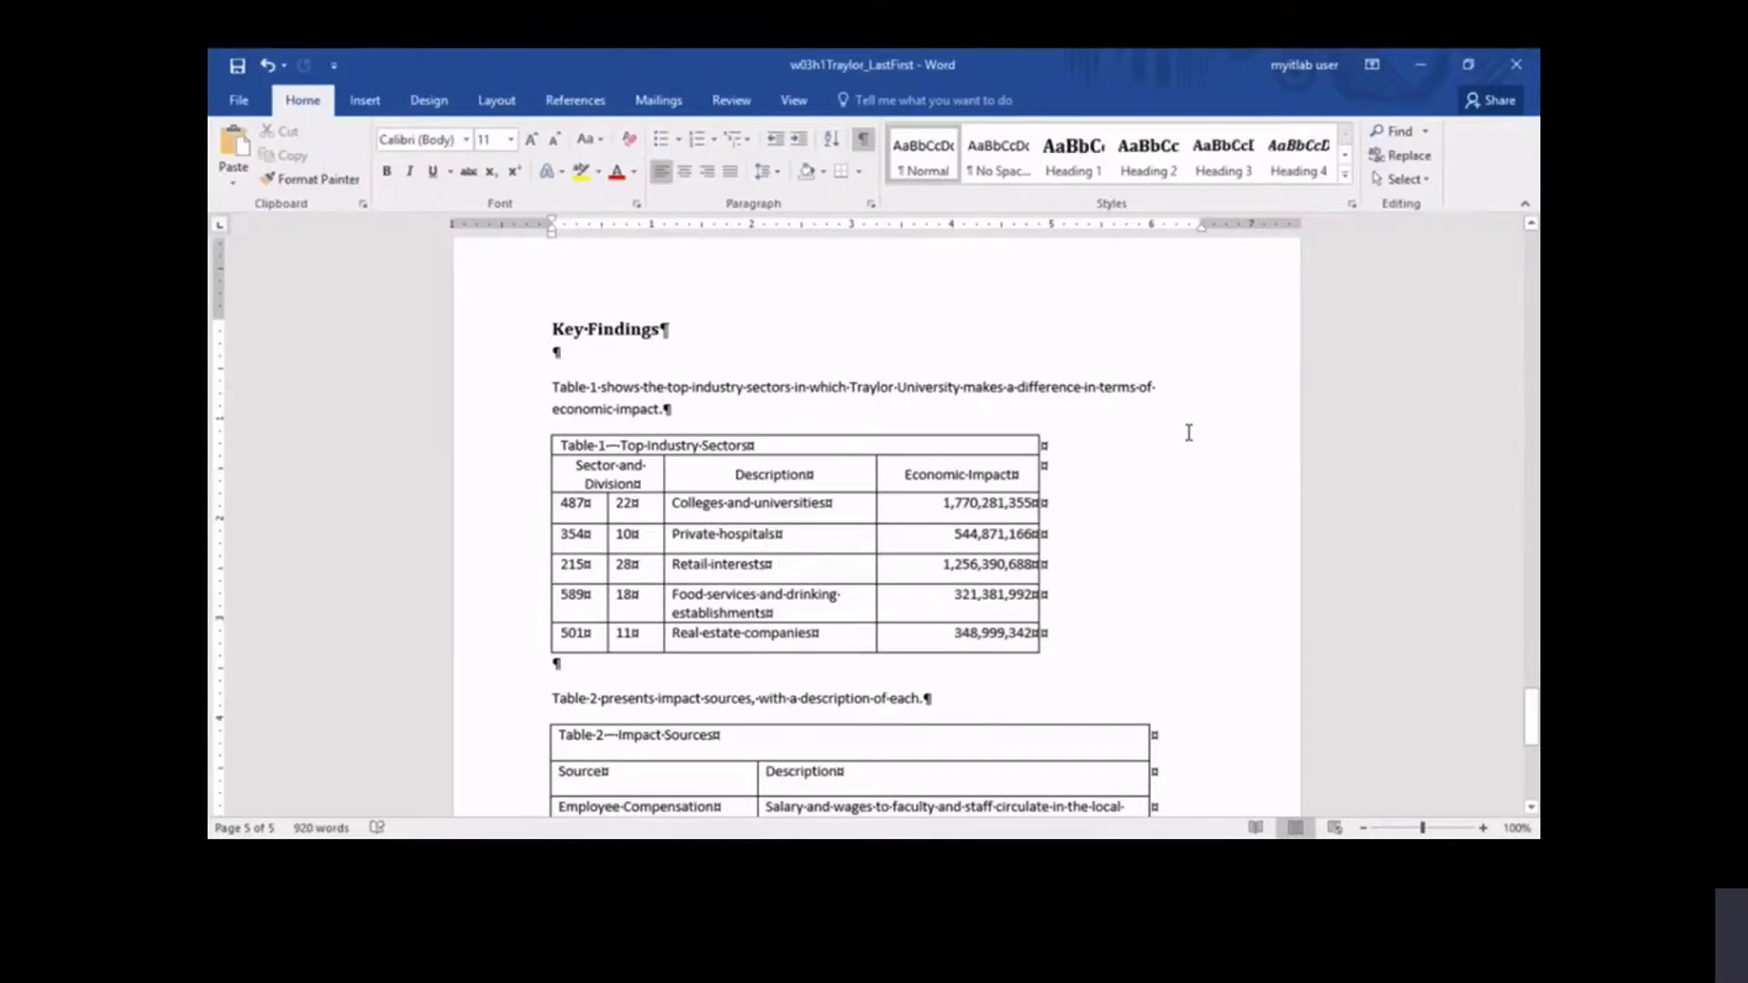
left_click_drag(1039, 474, 989, 474)
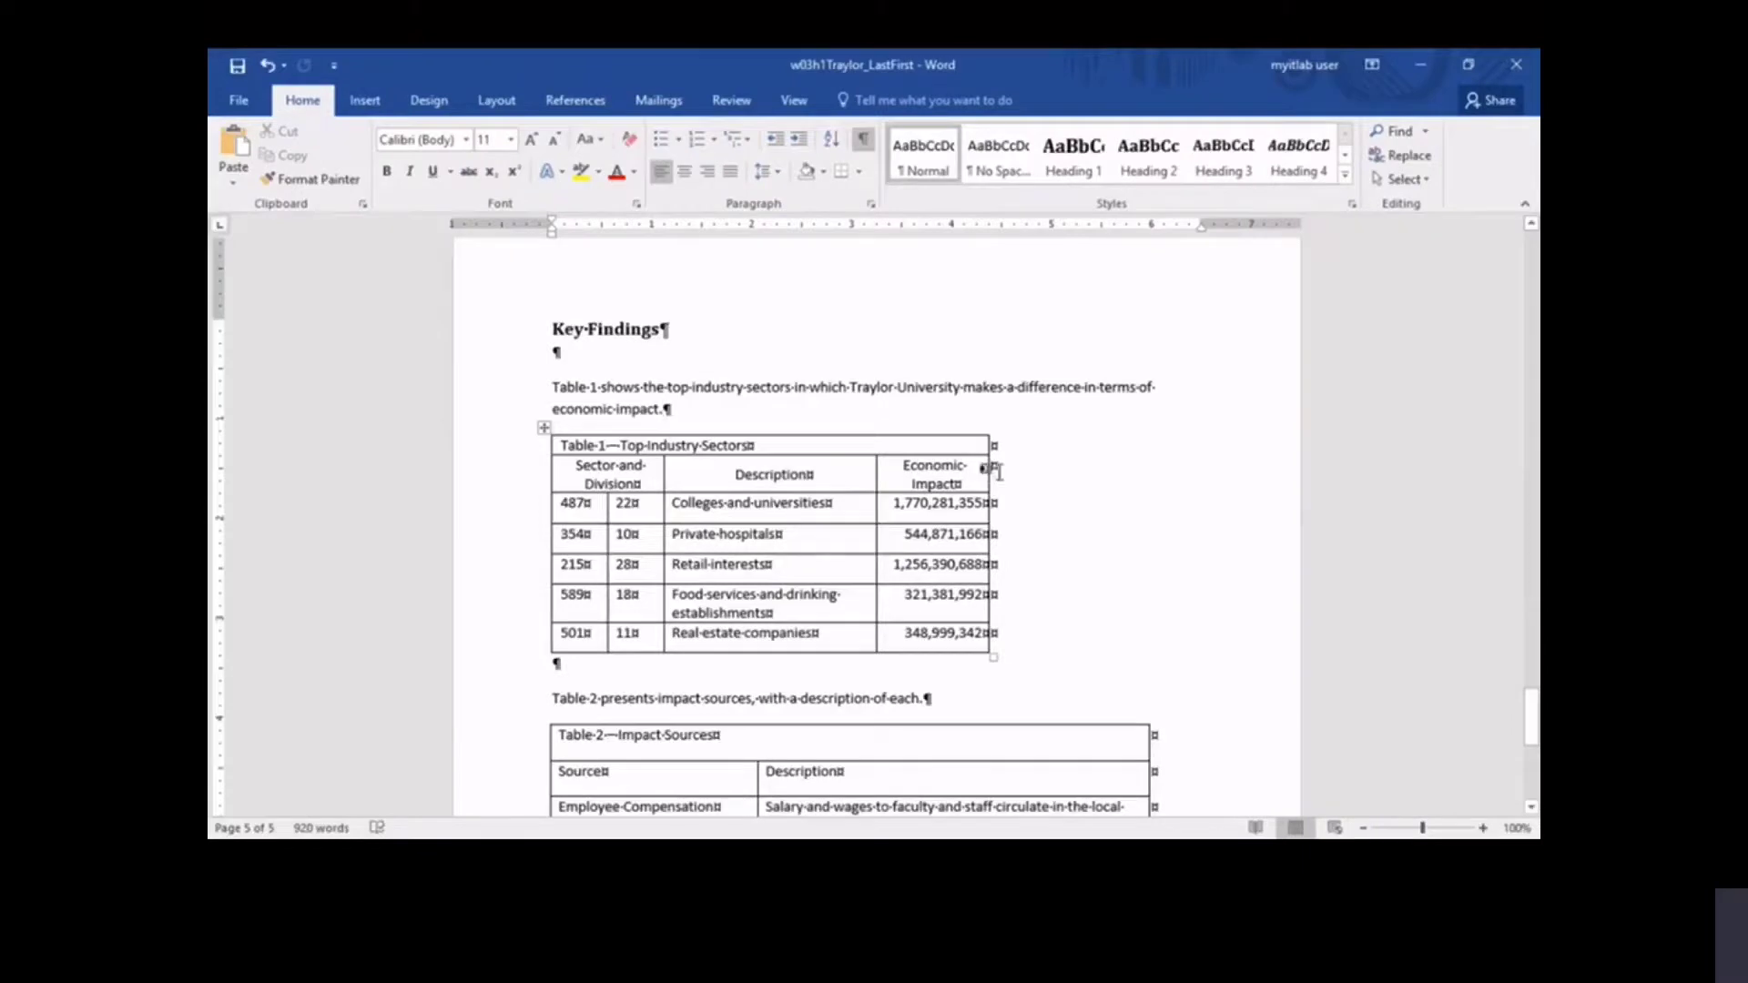
- Center the Source and Description headings of Table 2 both horizontally and vertically in their cells
scroll(978, 478, "down", 3)
left_click(522, 584)
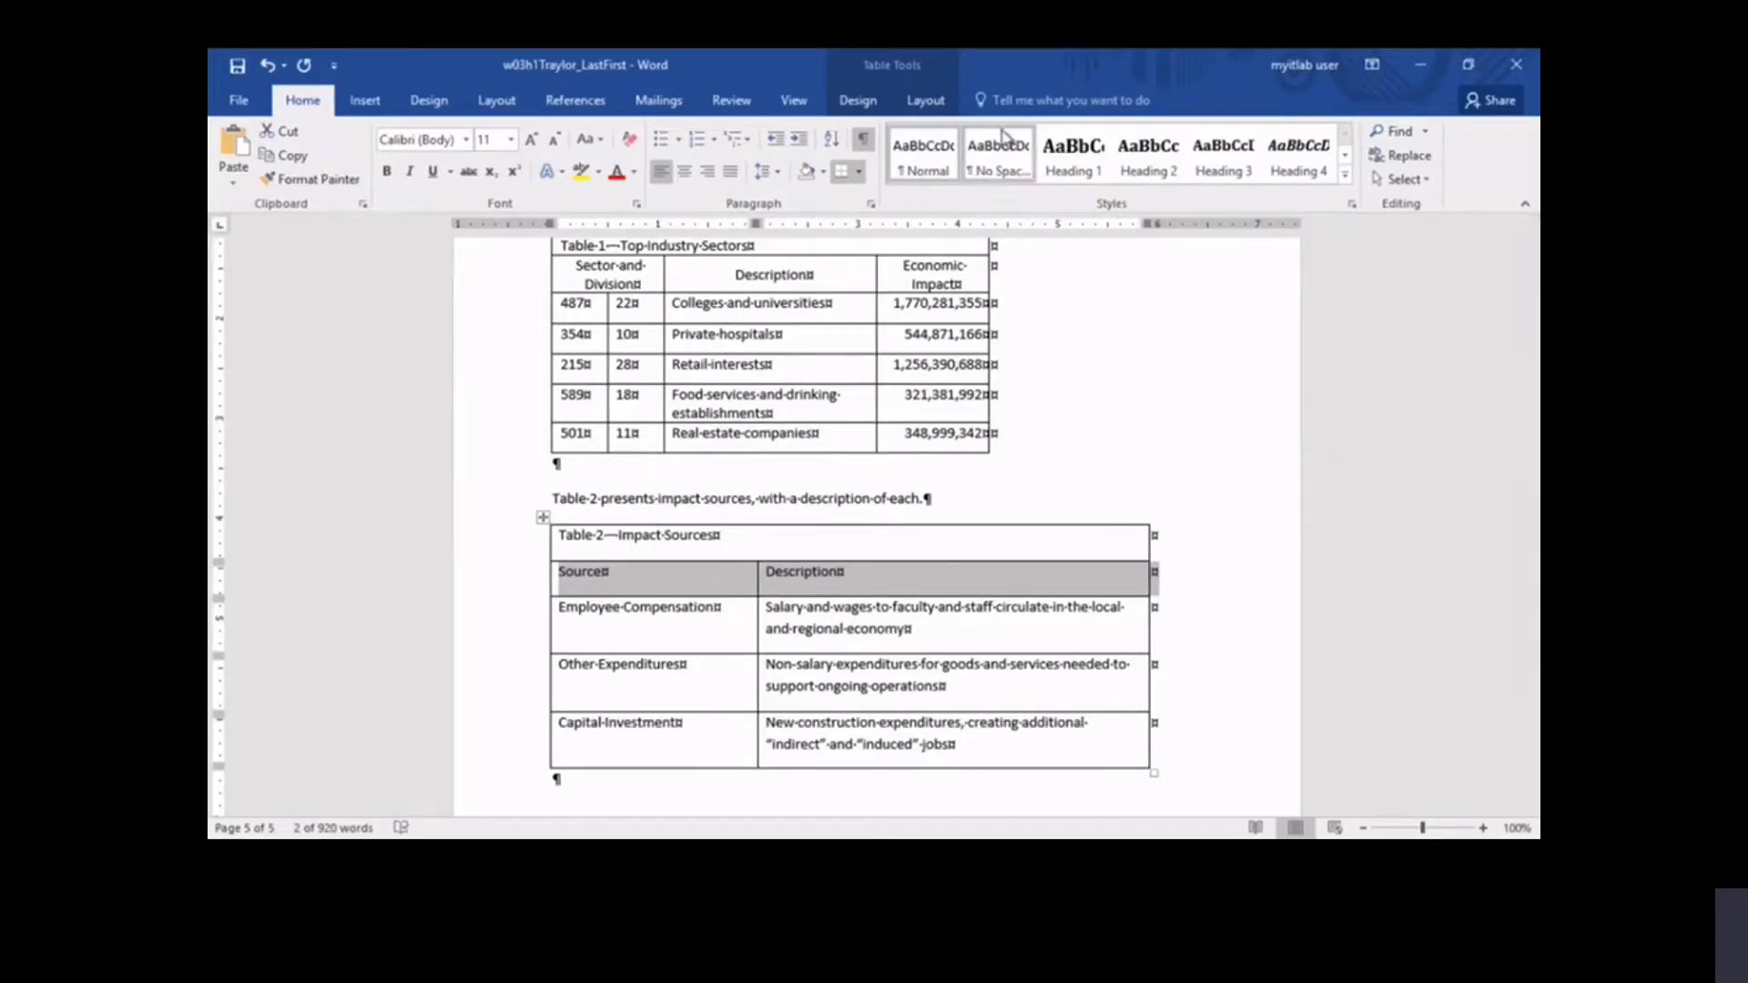
left_click(947, 100)
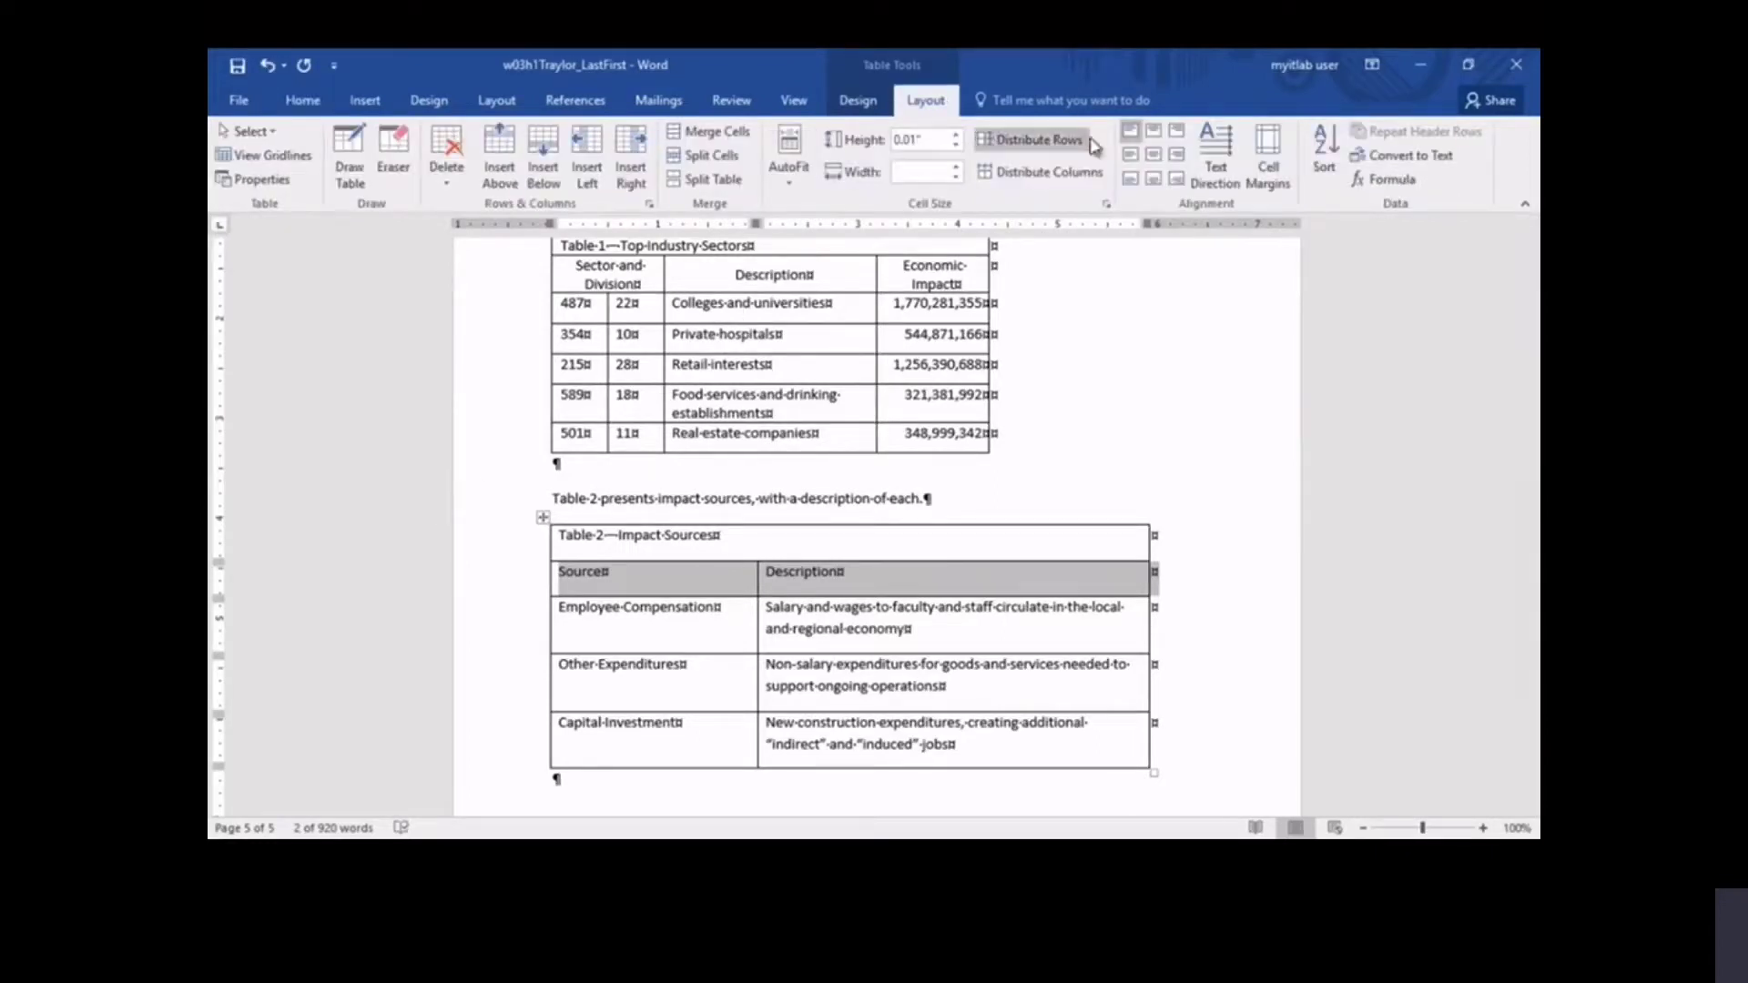
left_click(1153, 154)
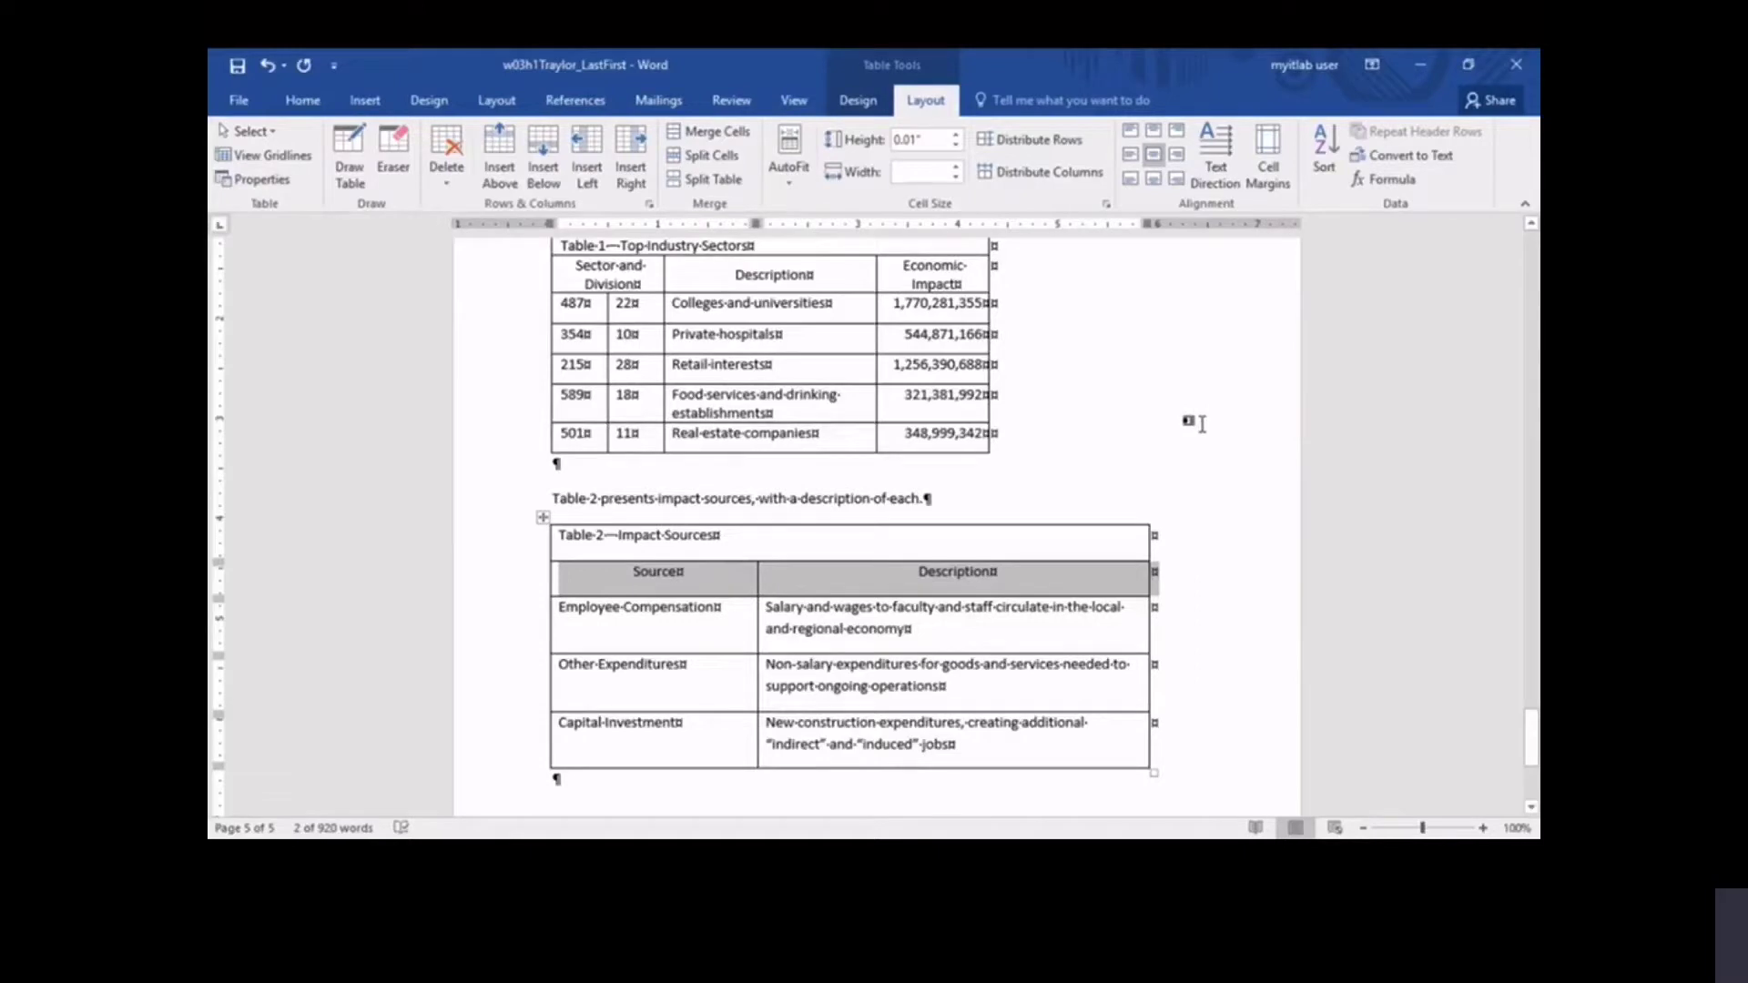
- Make Table 2's column heading row and its title row bold
left_click(303, 101)
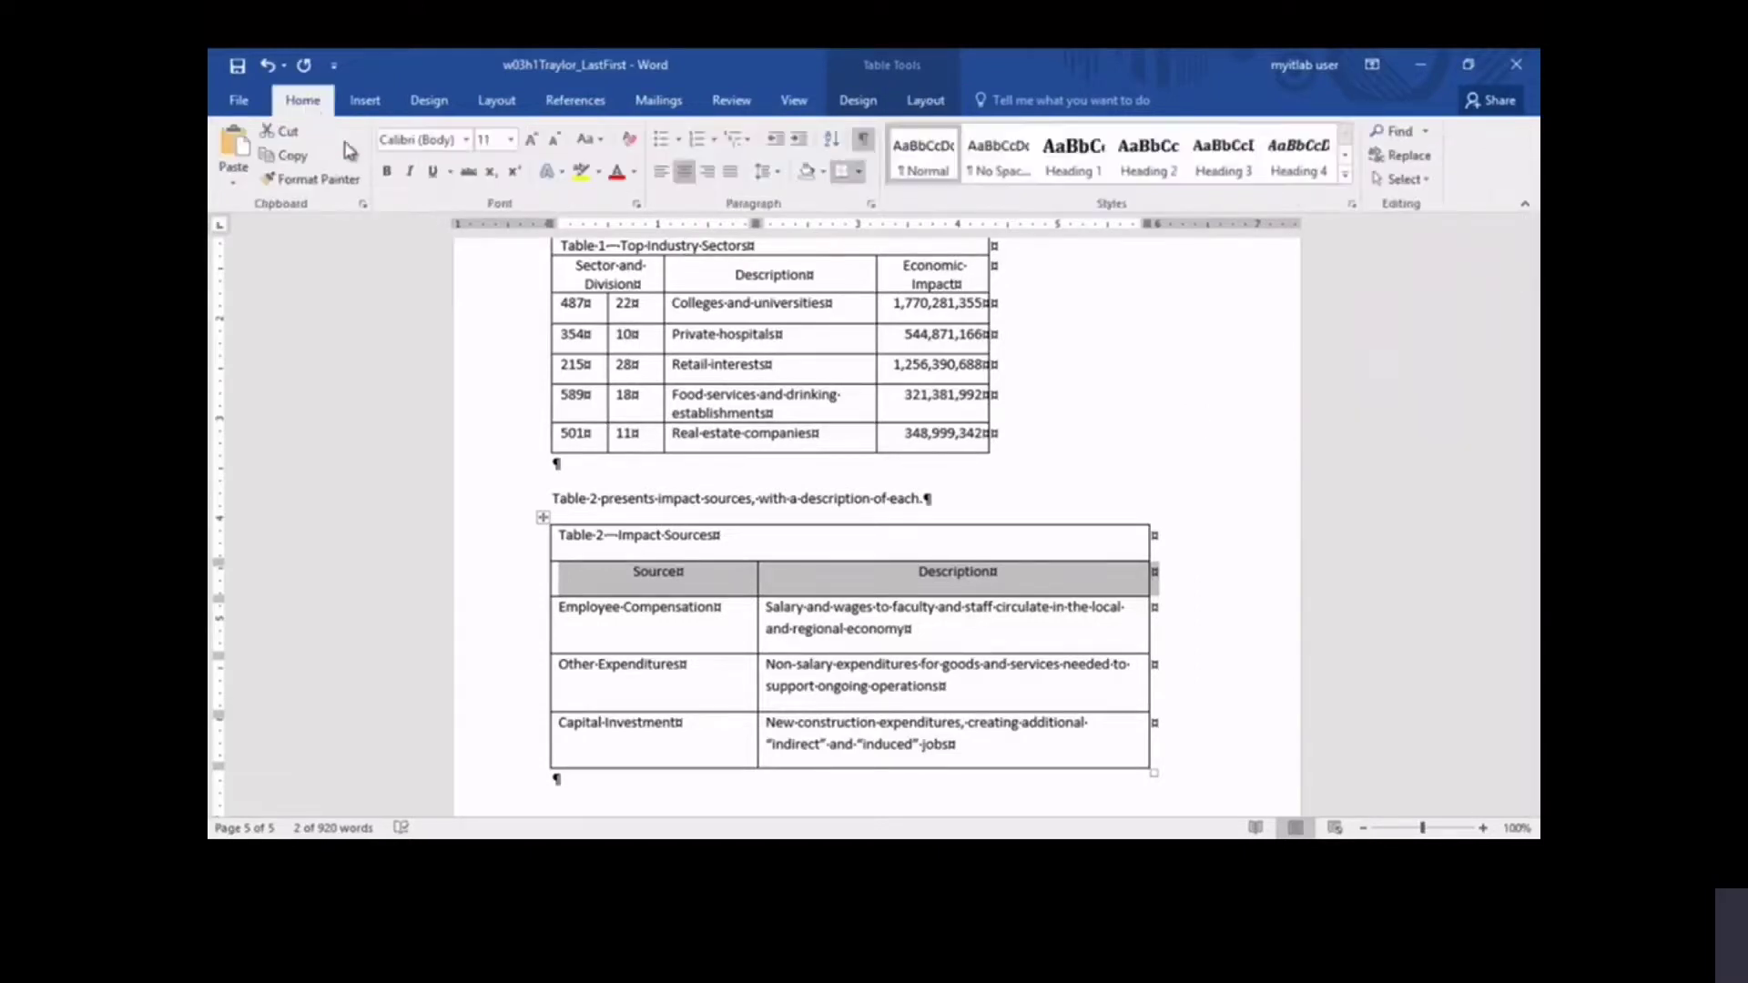
left_click(387, 172)
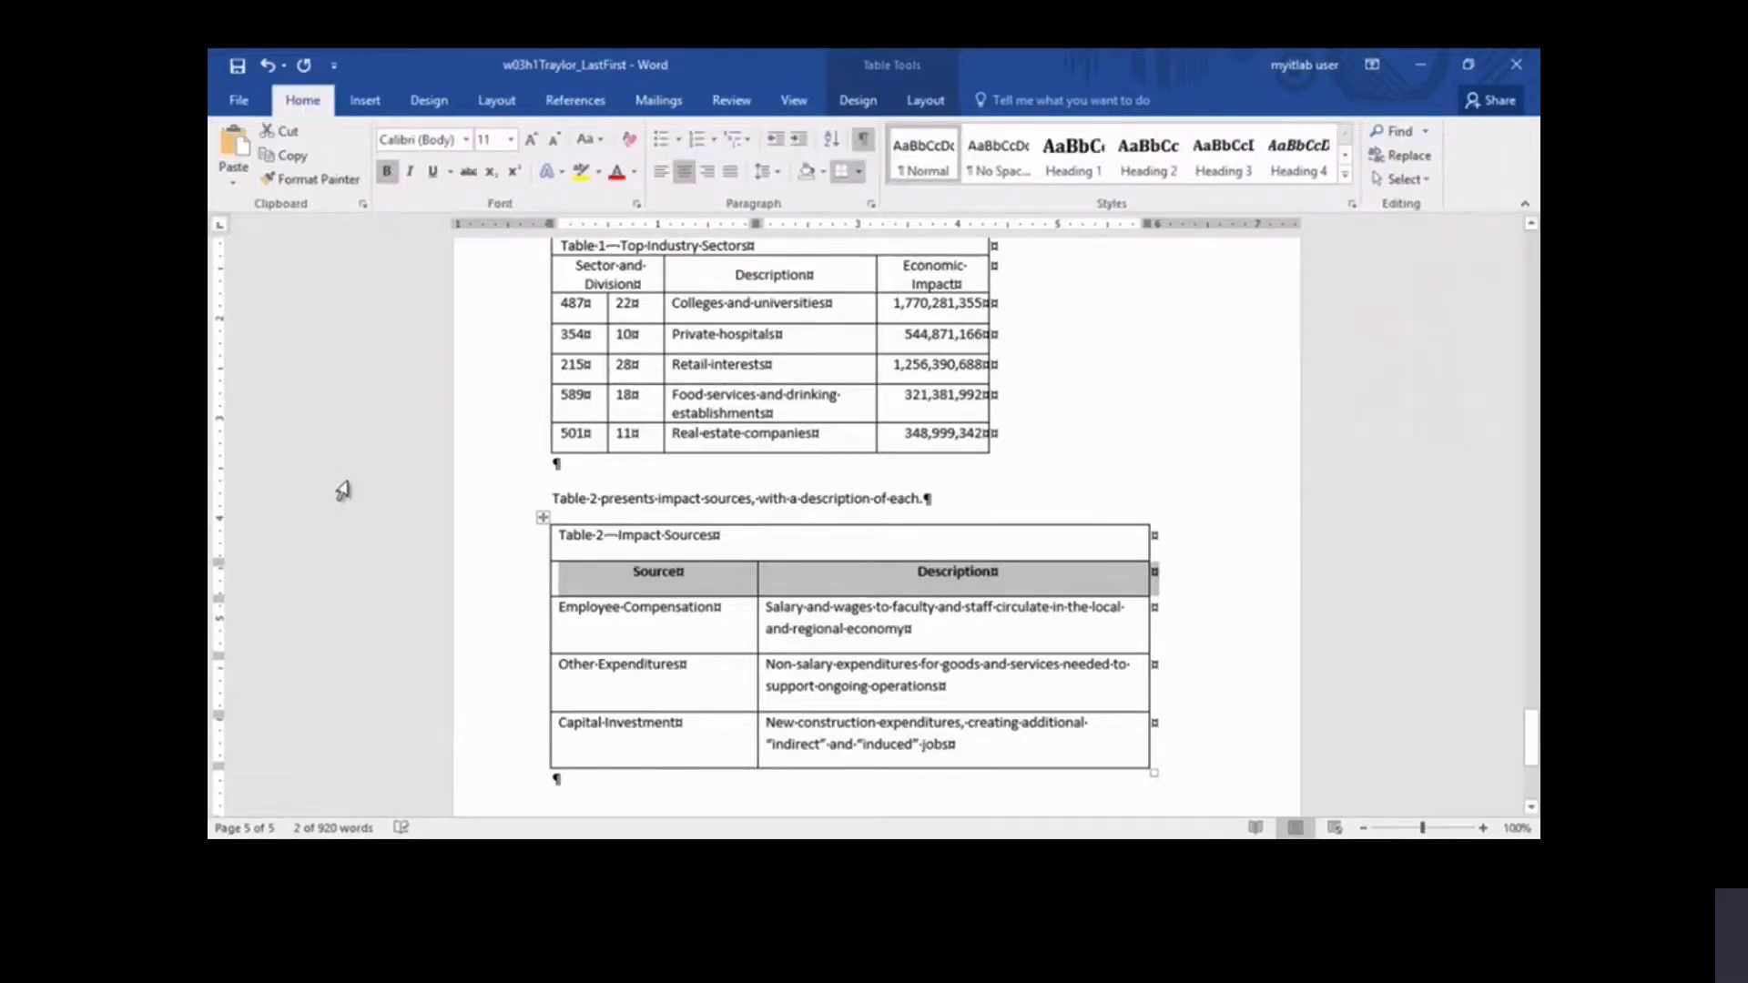
left_click(504, 547)
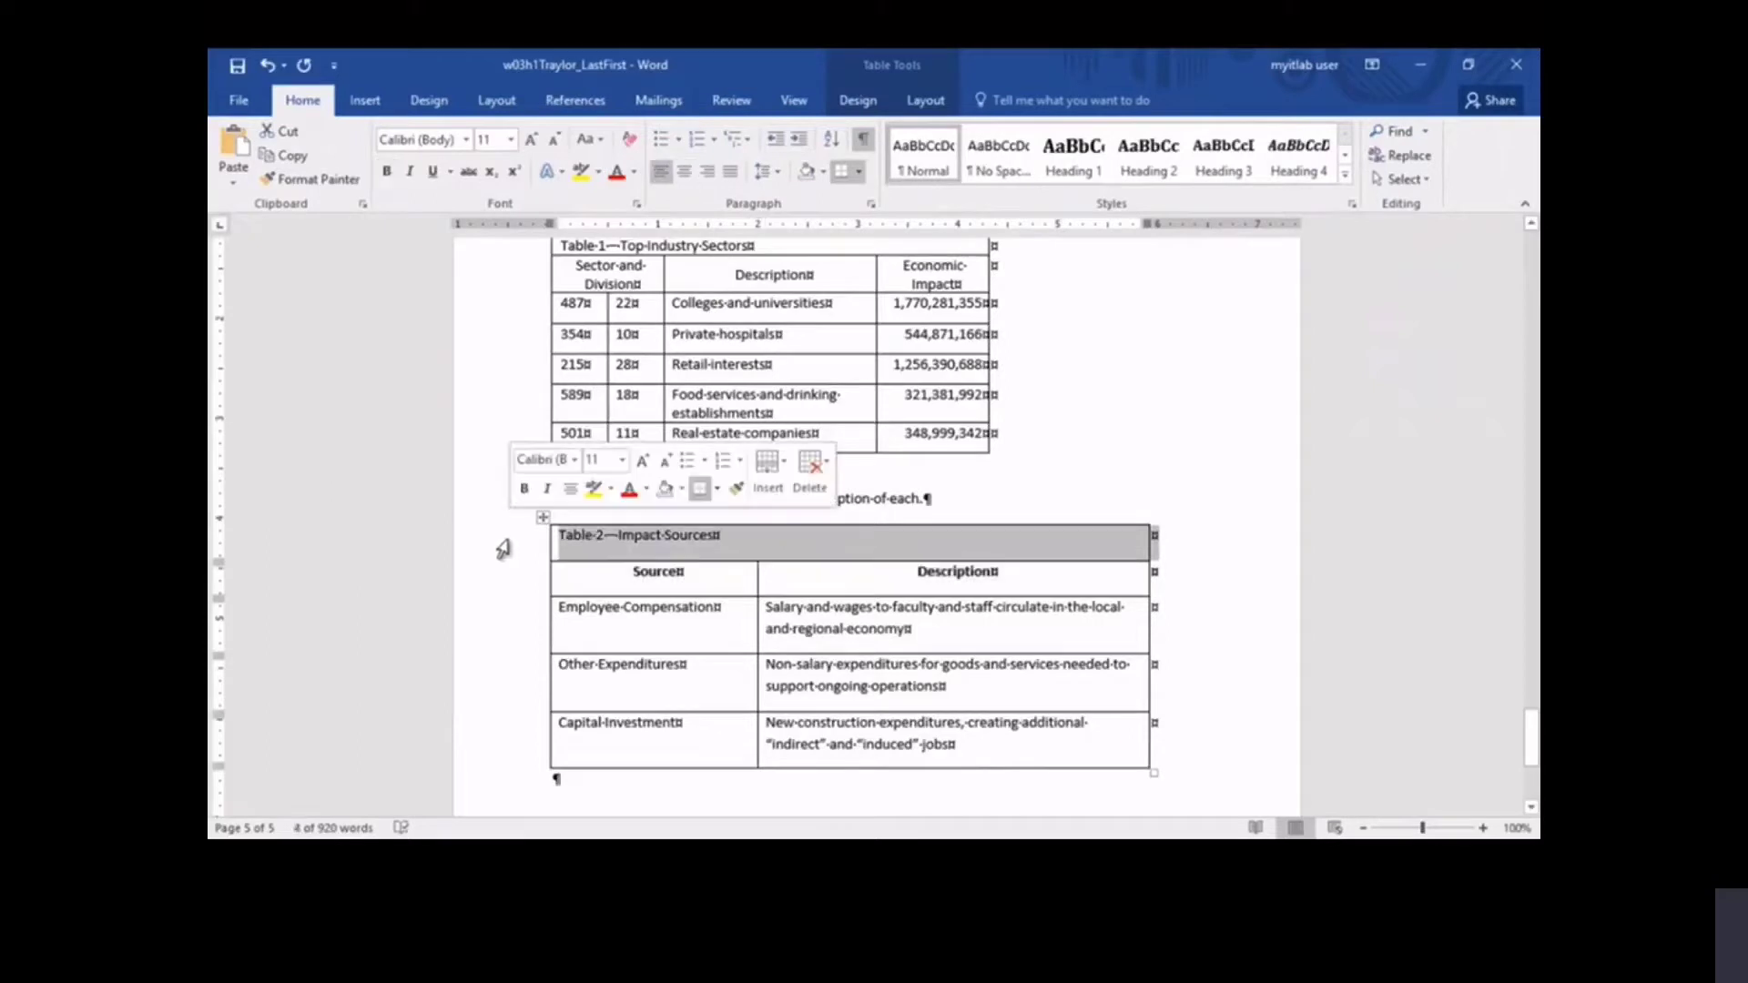
left_click(387, 171)
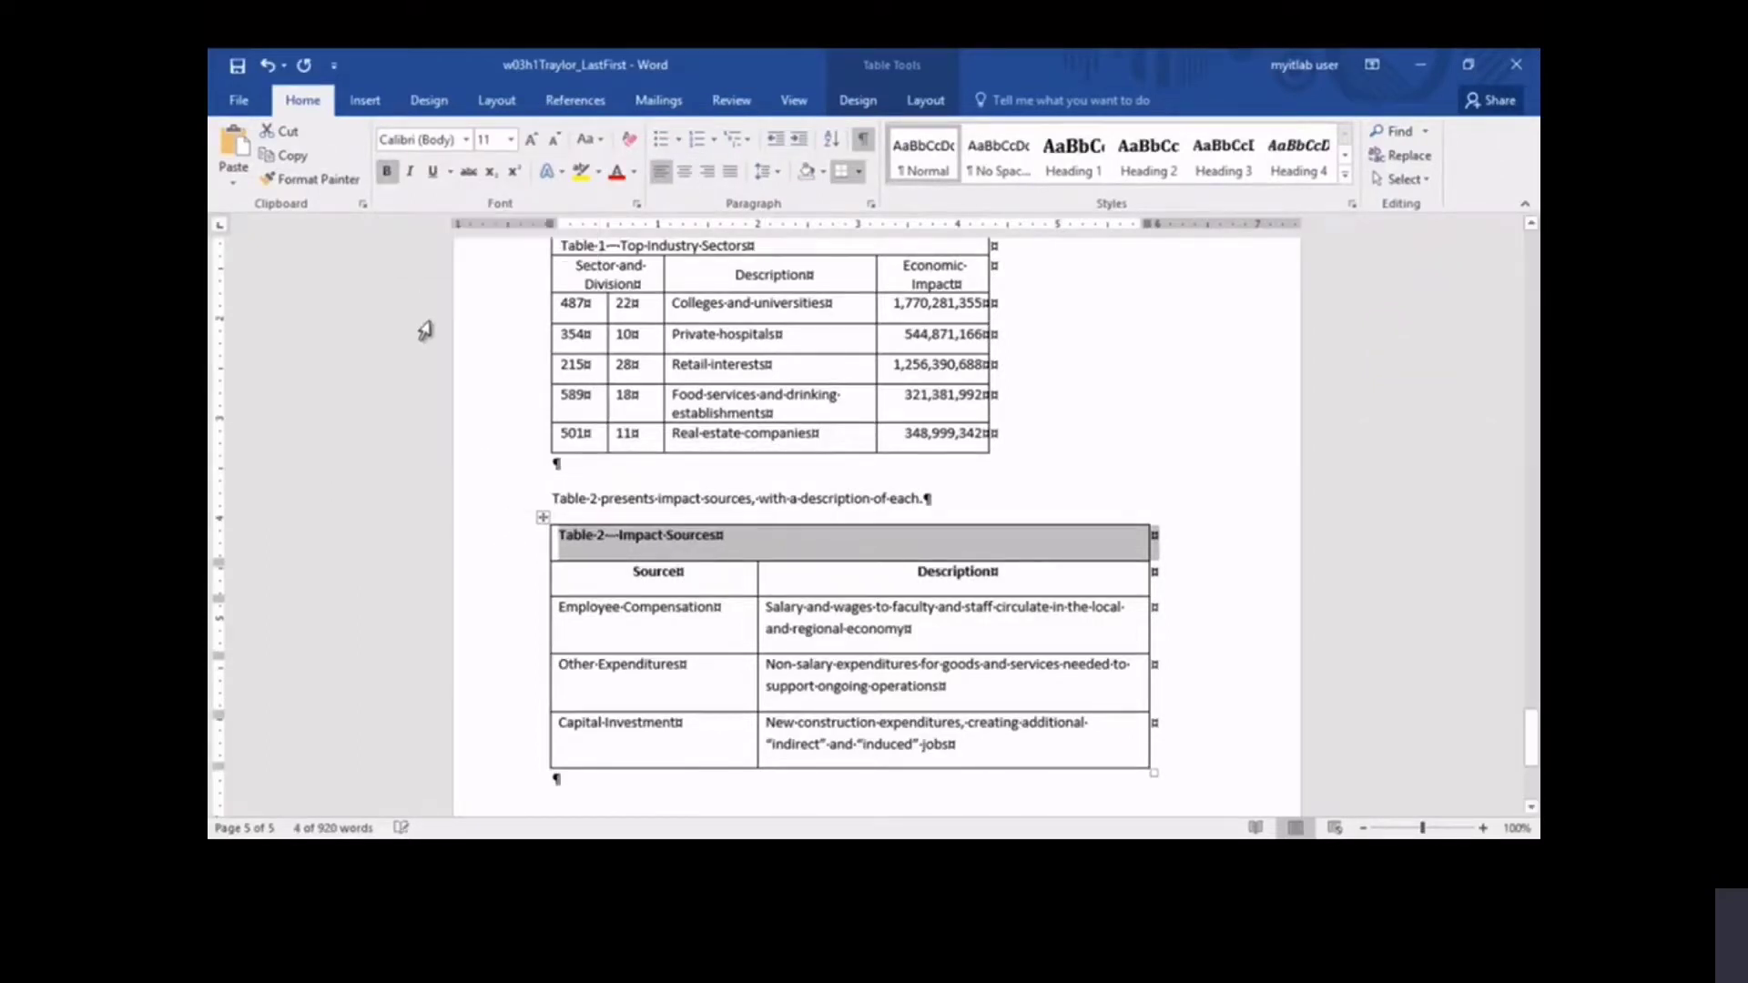
- Make Table 1's title row and column heading row bold
scroll(437, 337, "up", 2)
left_click(500, 355)
left_click_drag(498, 363, 496, 376)
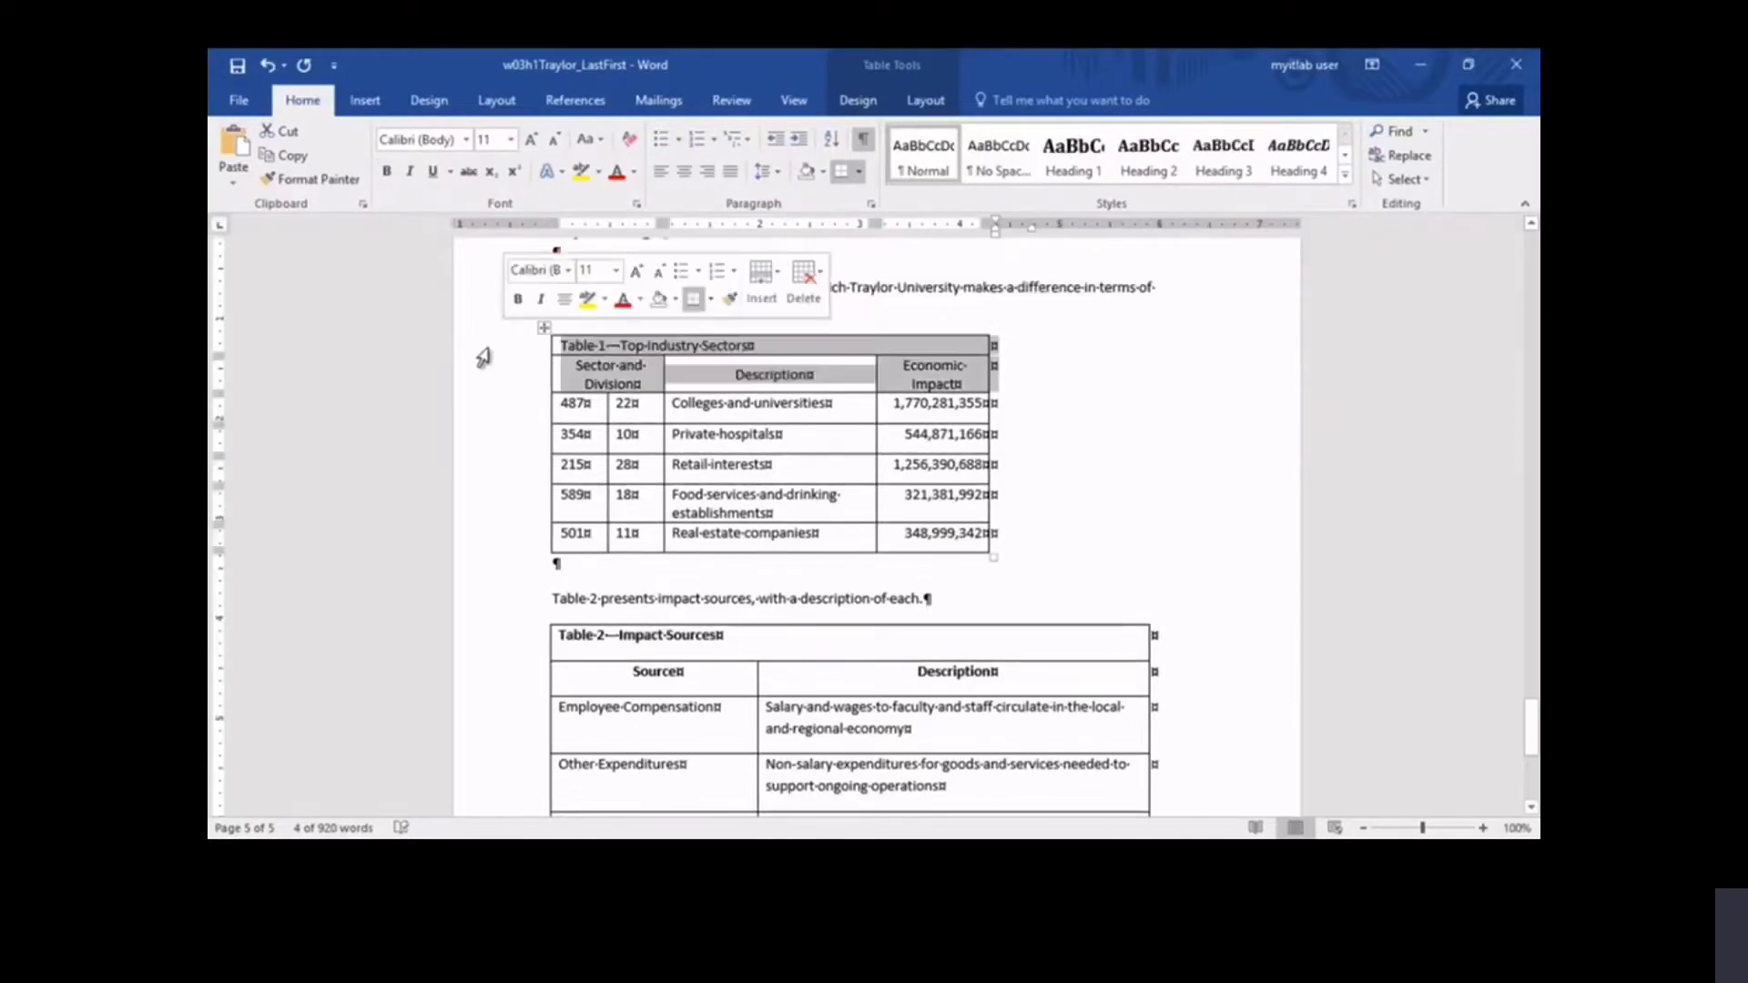
left_click(387, 173)
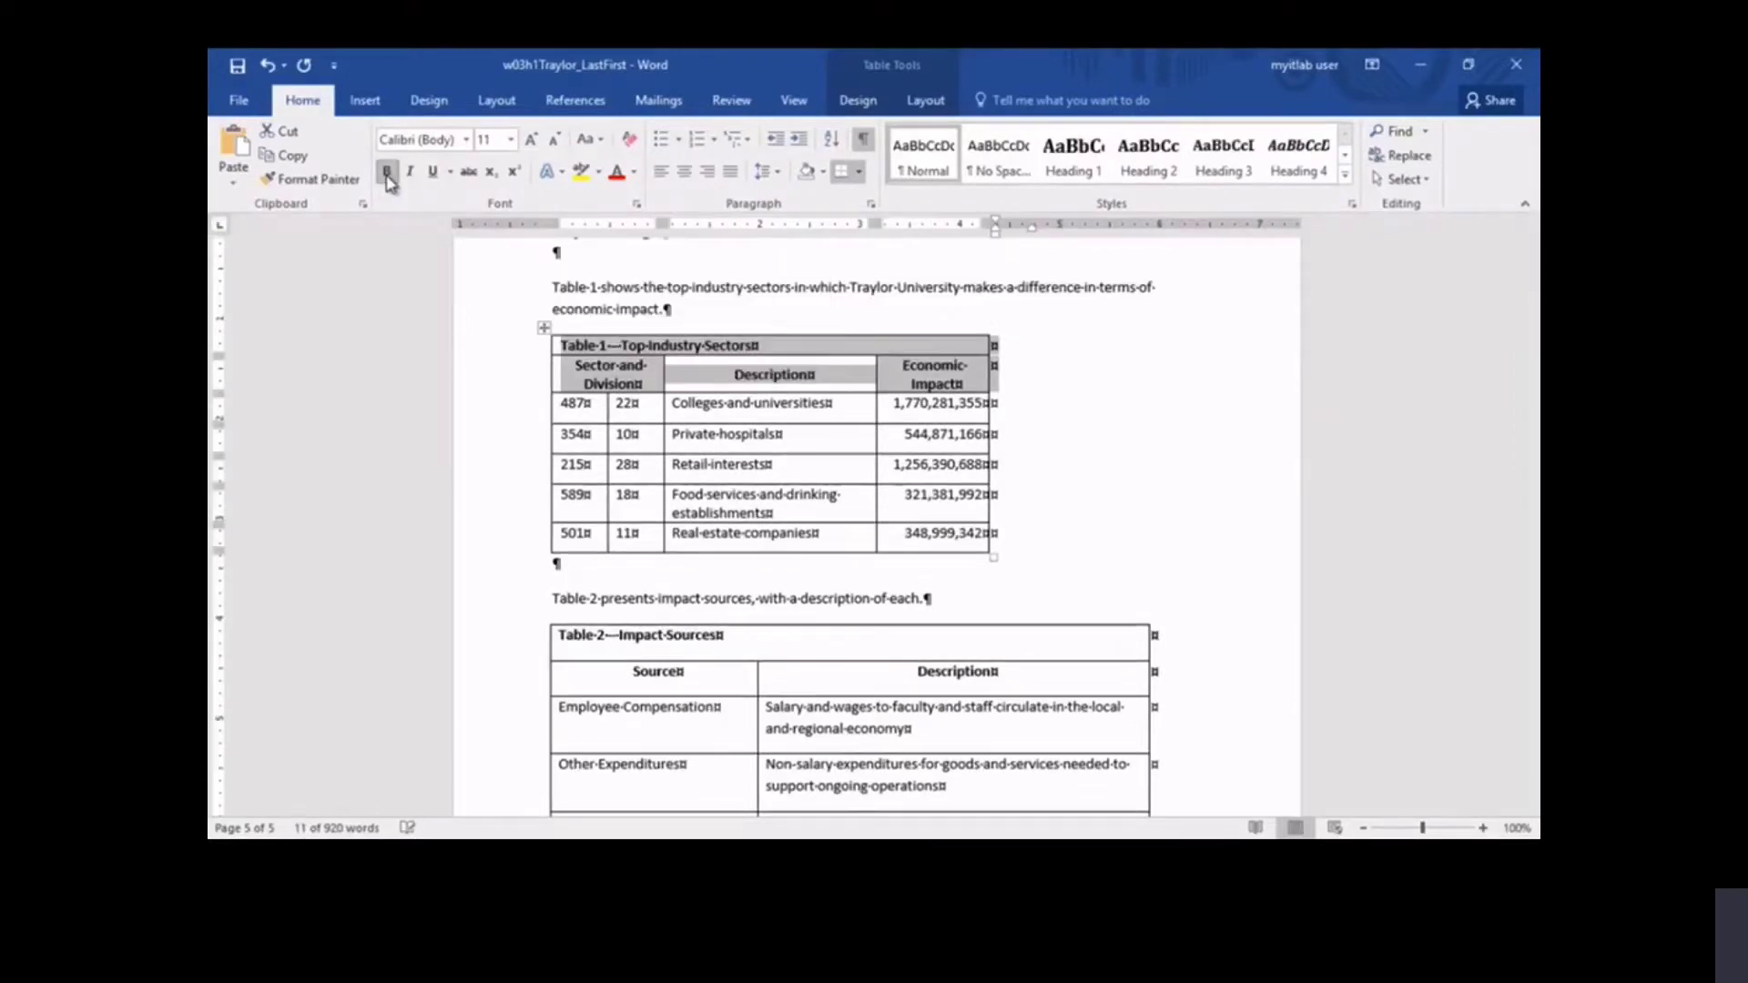
- Apply the blue List Tables style with a solid header row to Table 1 and turn off its First Column formatting
left_click(609, 346)
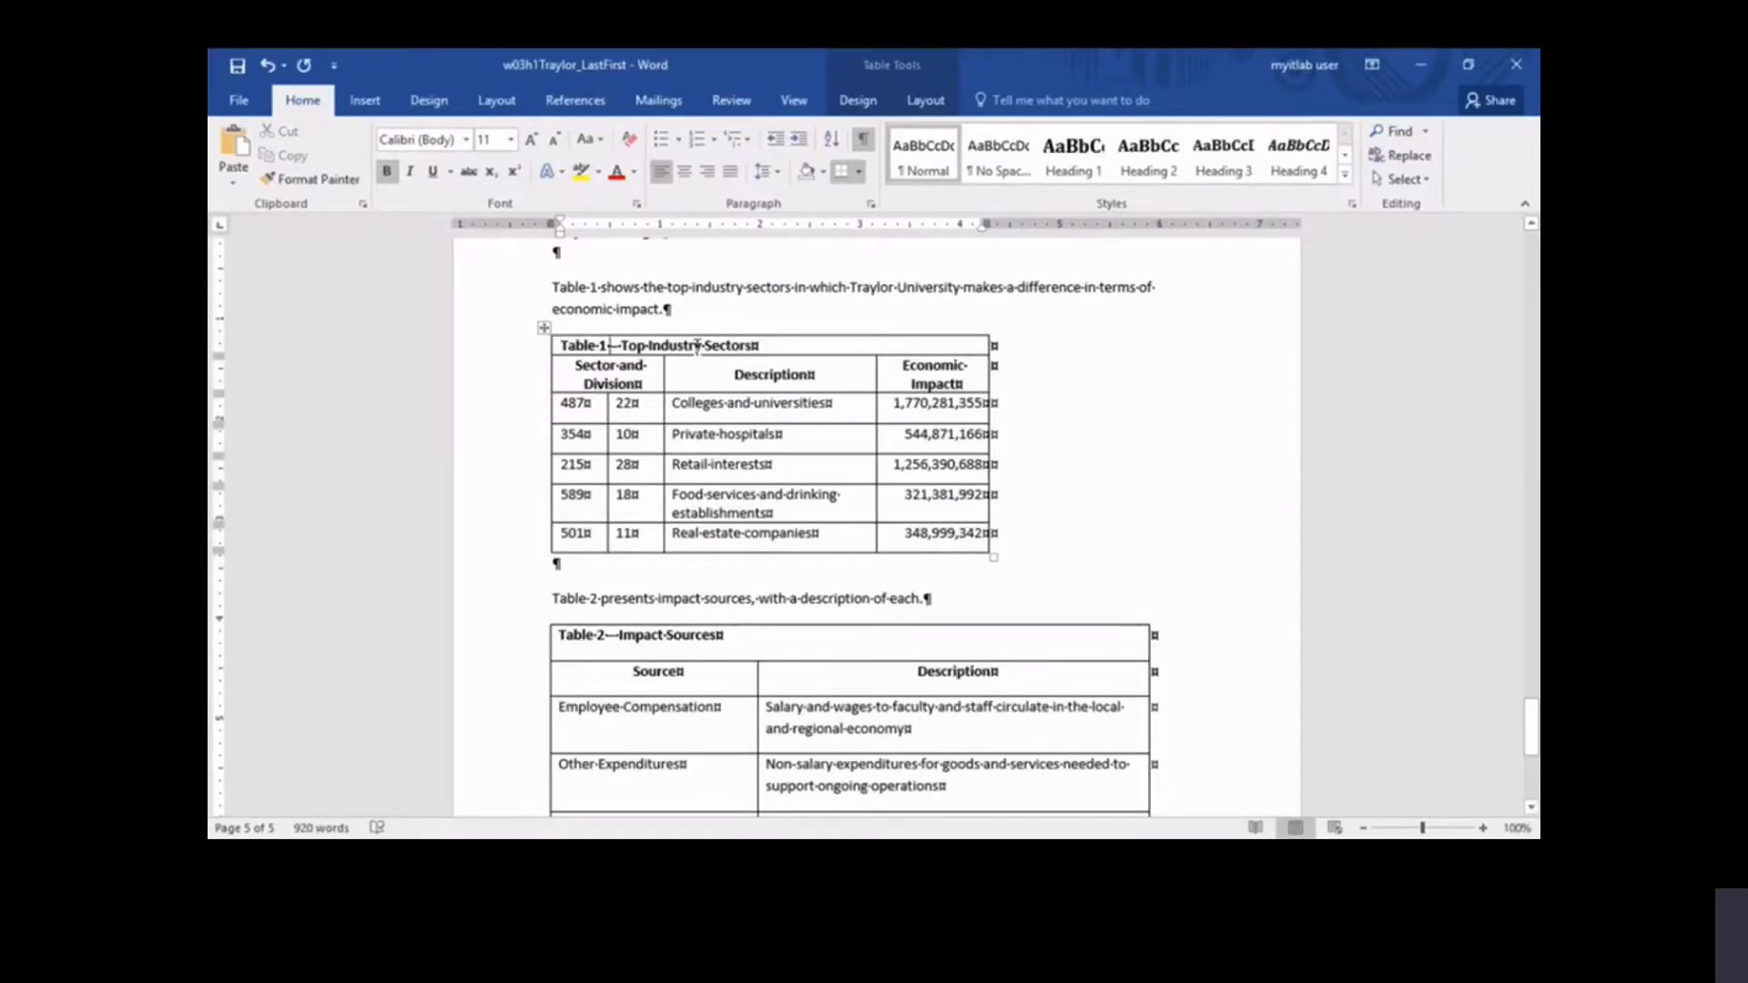
left_click(857, 101)
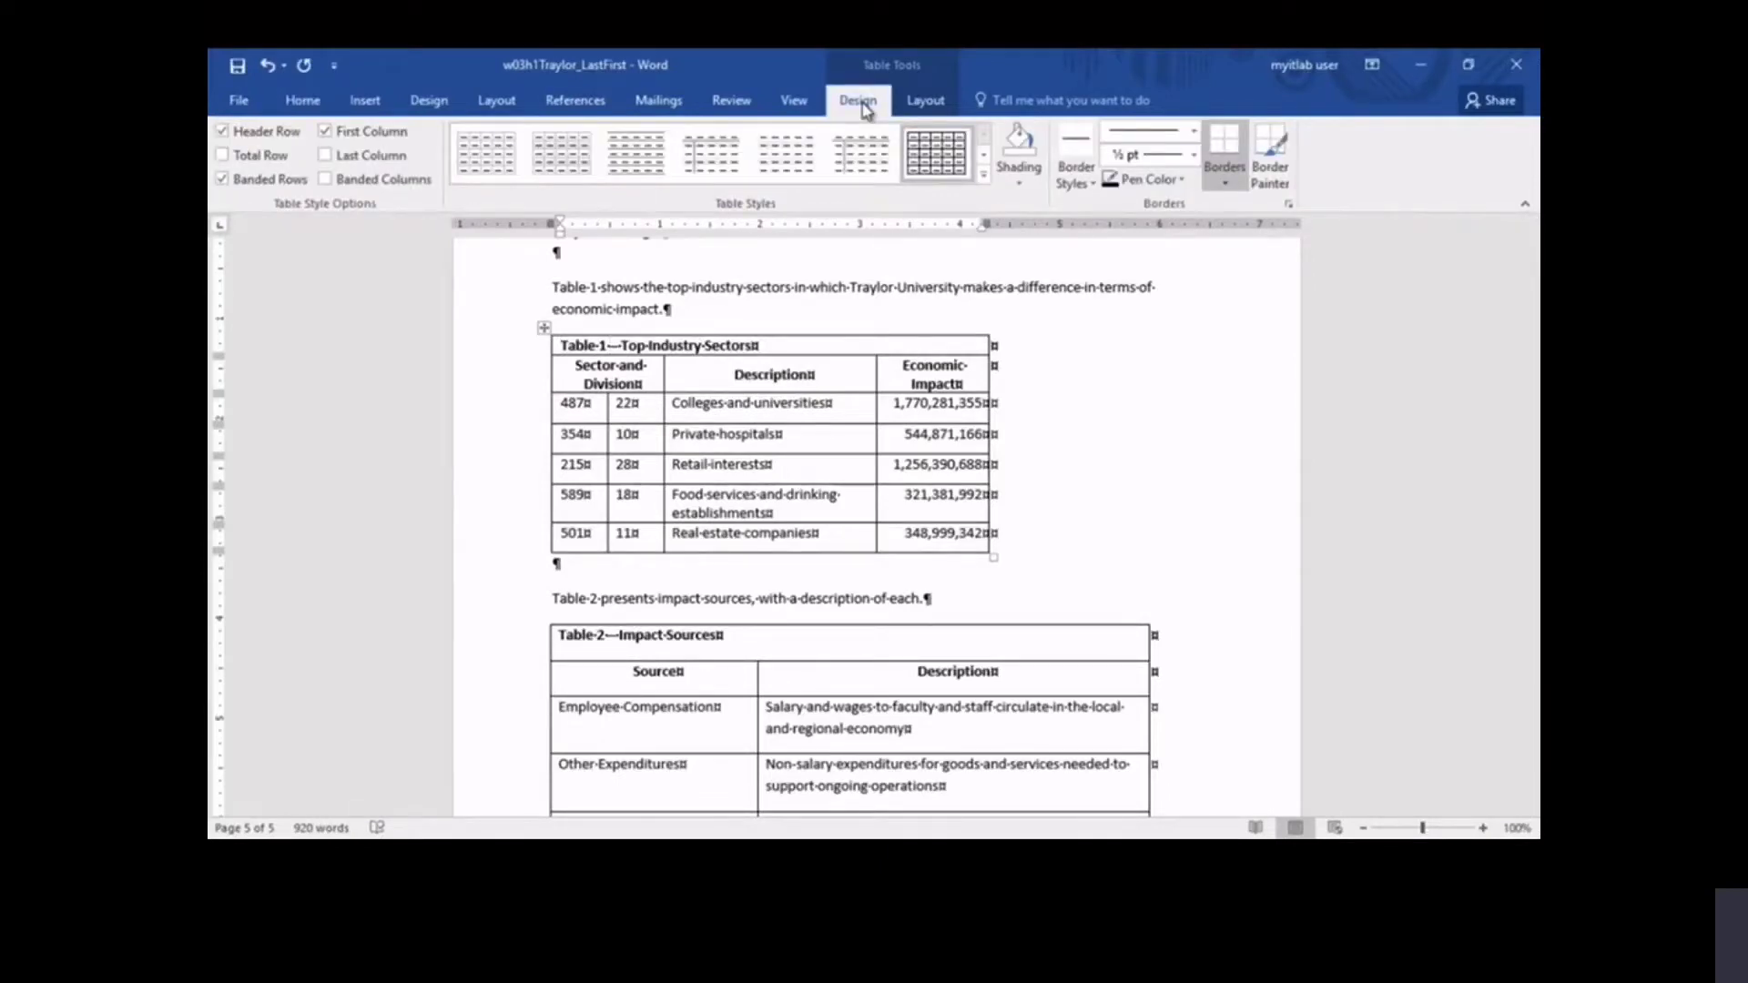
left_click(983, 178)
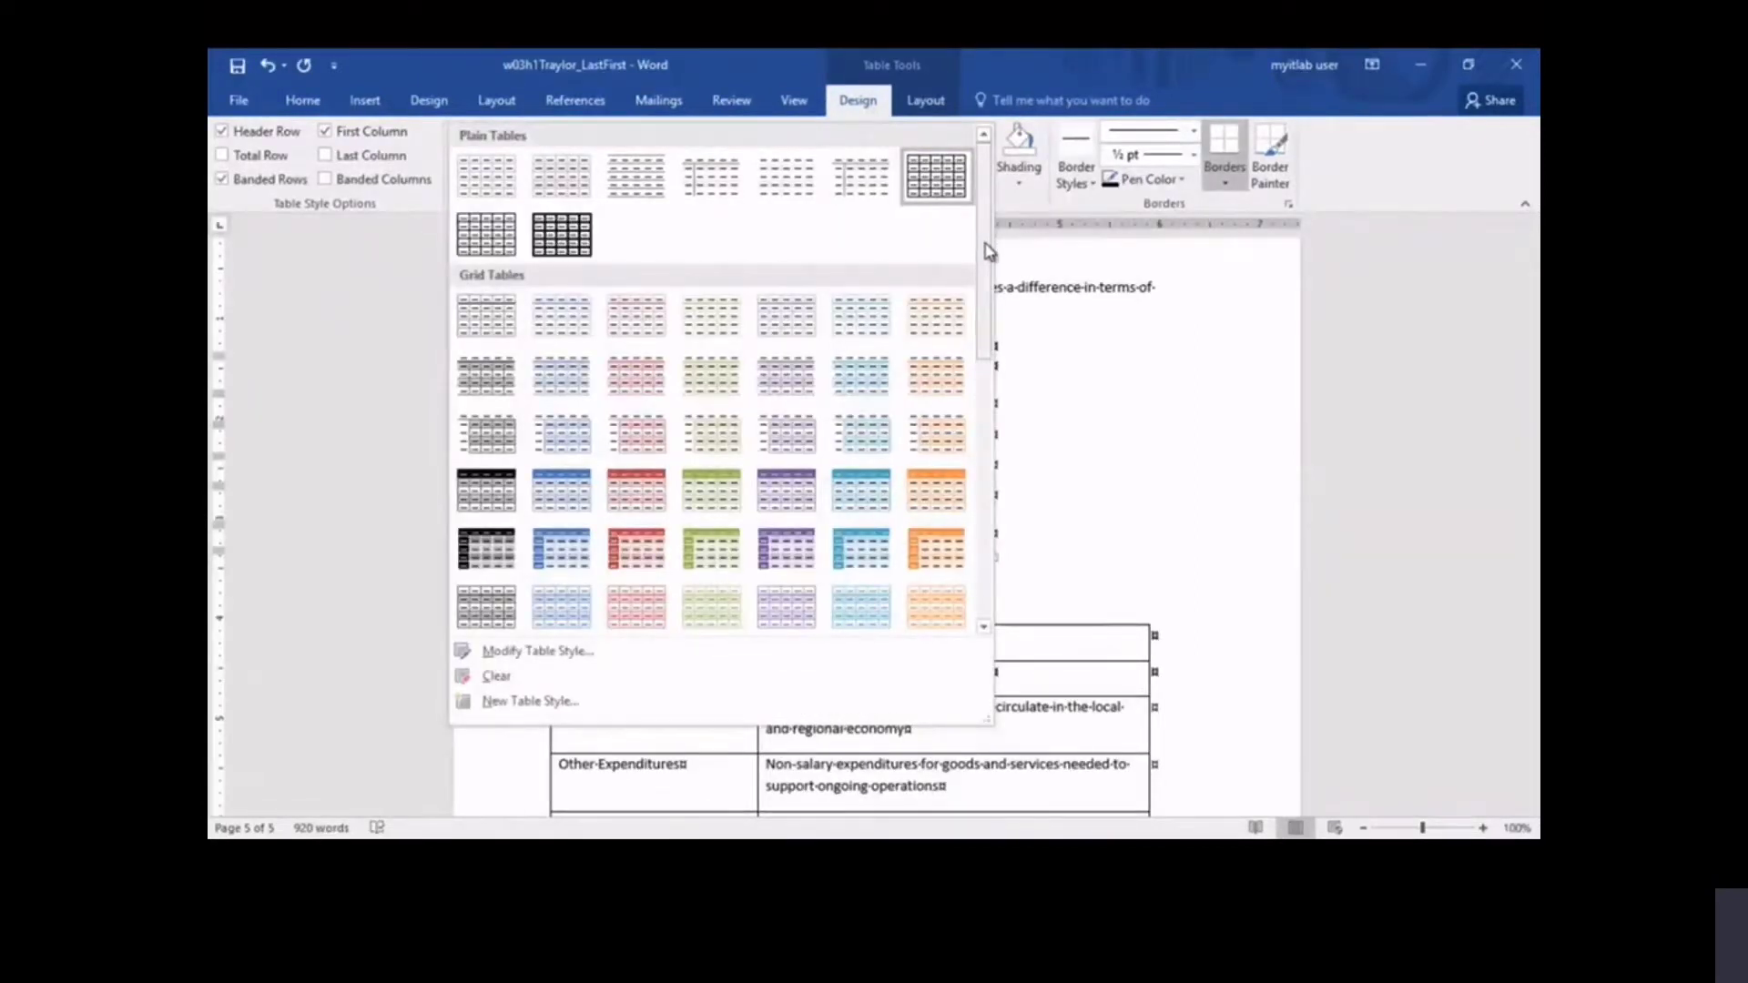
scroll(988, 260, "down", 2)
left_click_drag(983, 268, 996, 466)
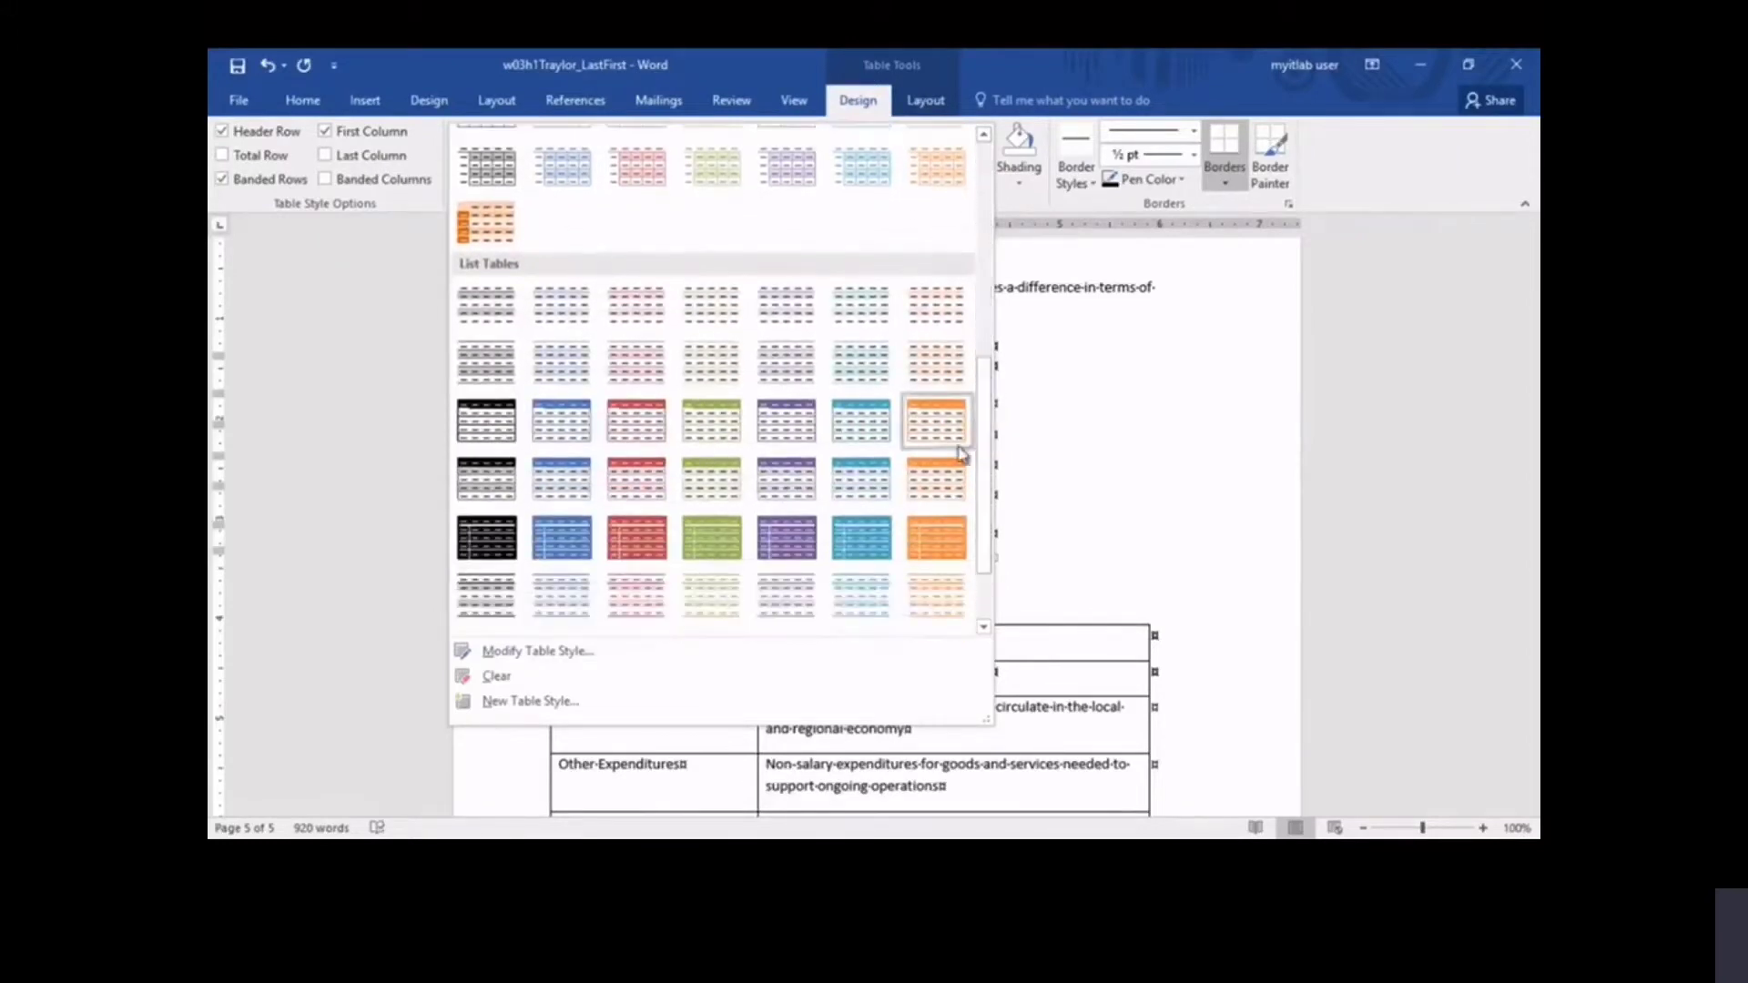
left_click(577, 424)
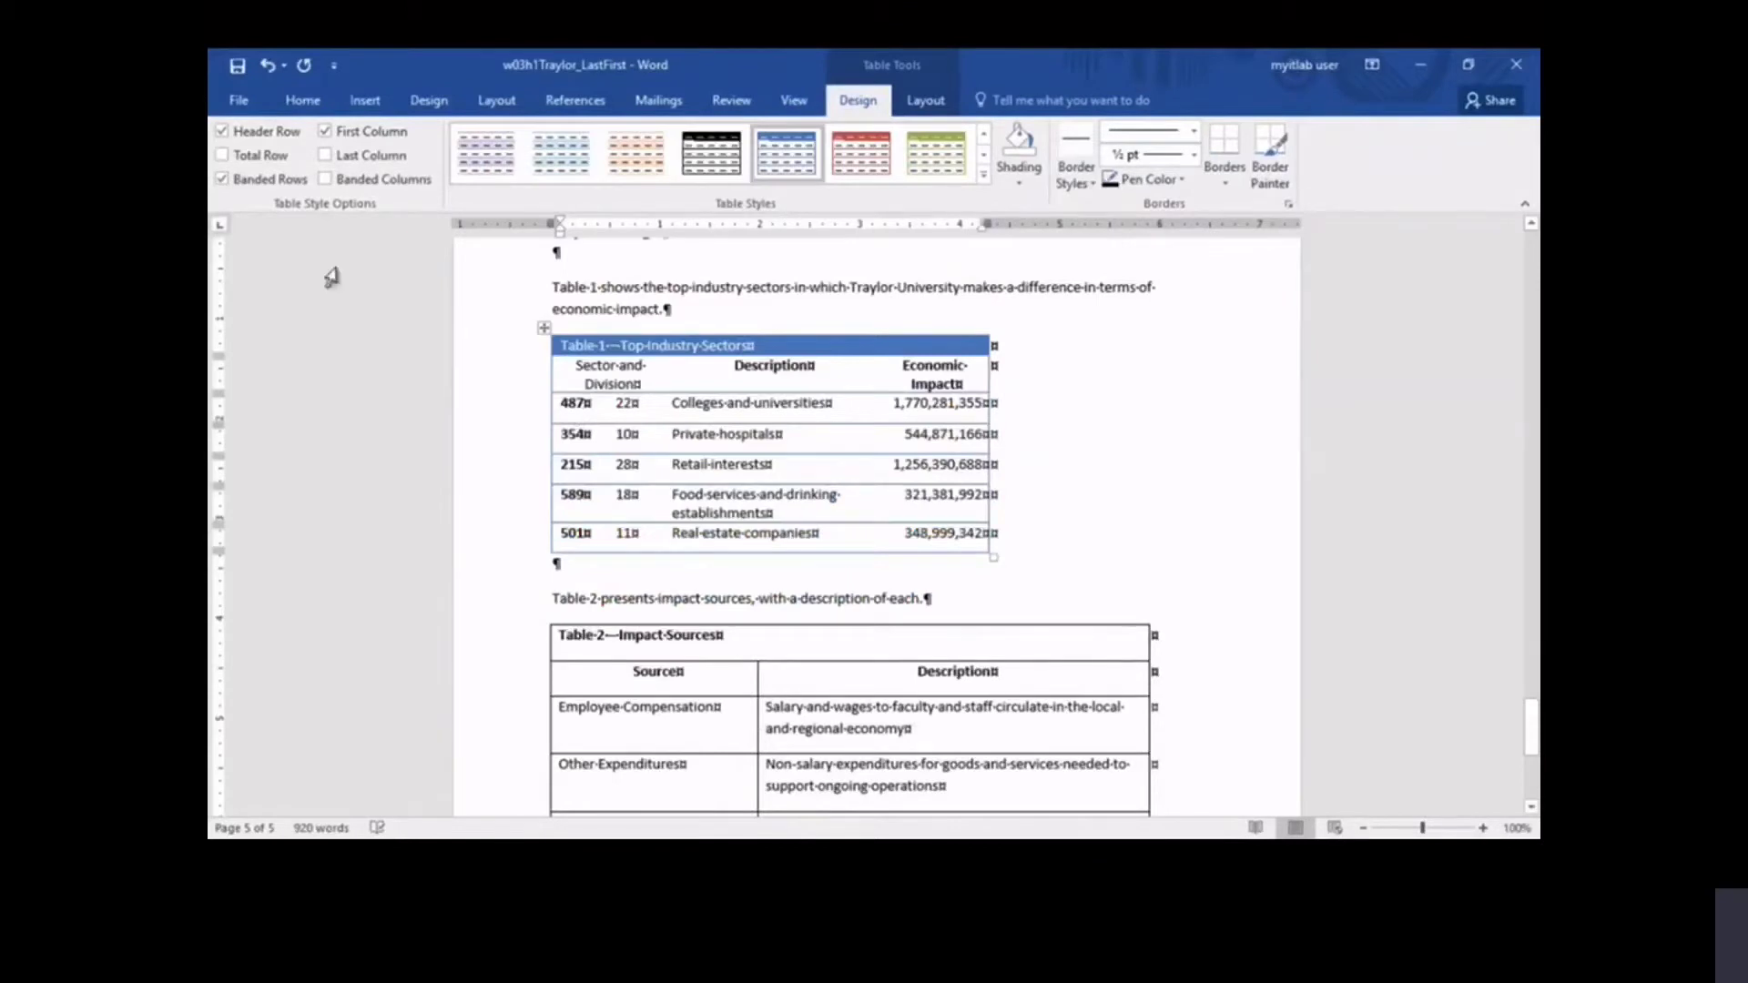
left_click(328, 135)
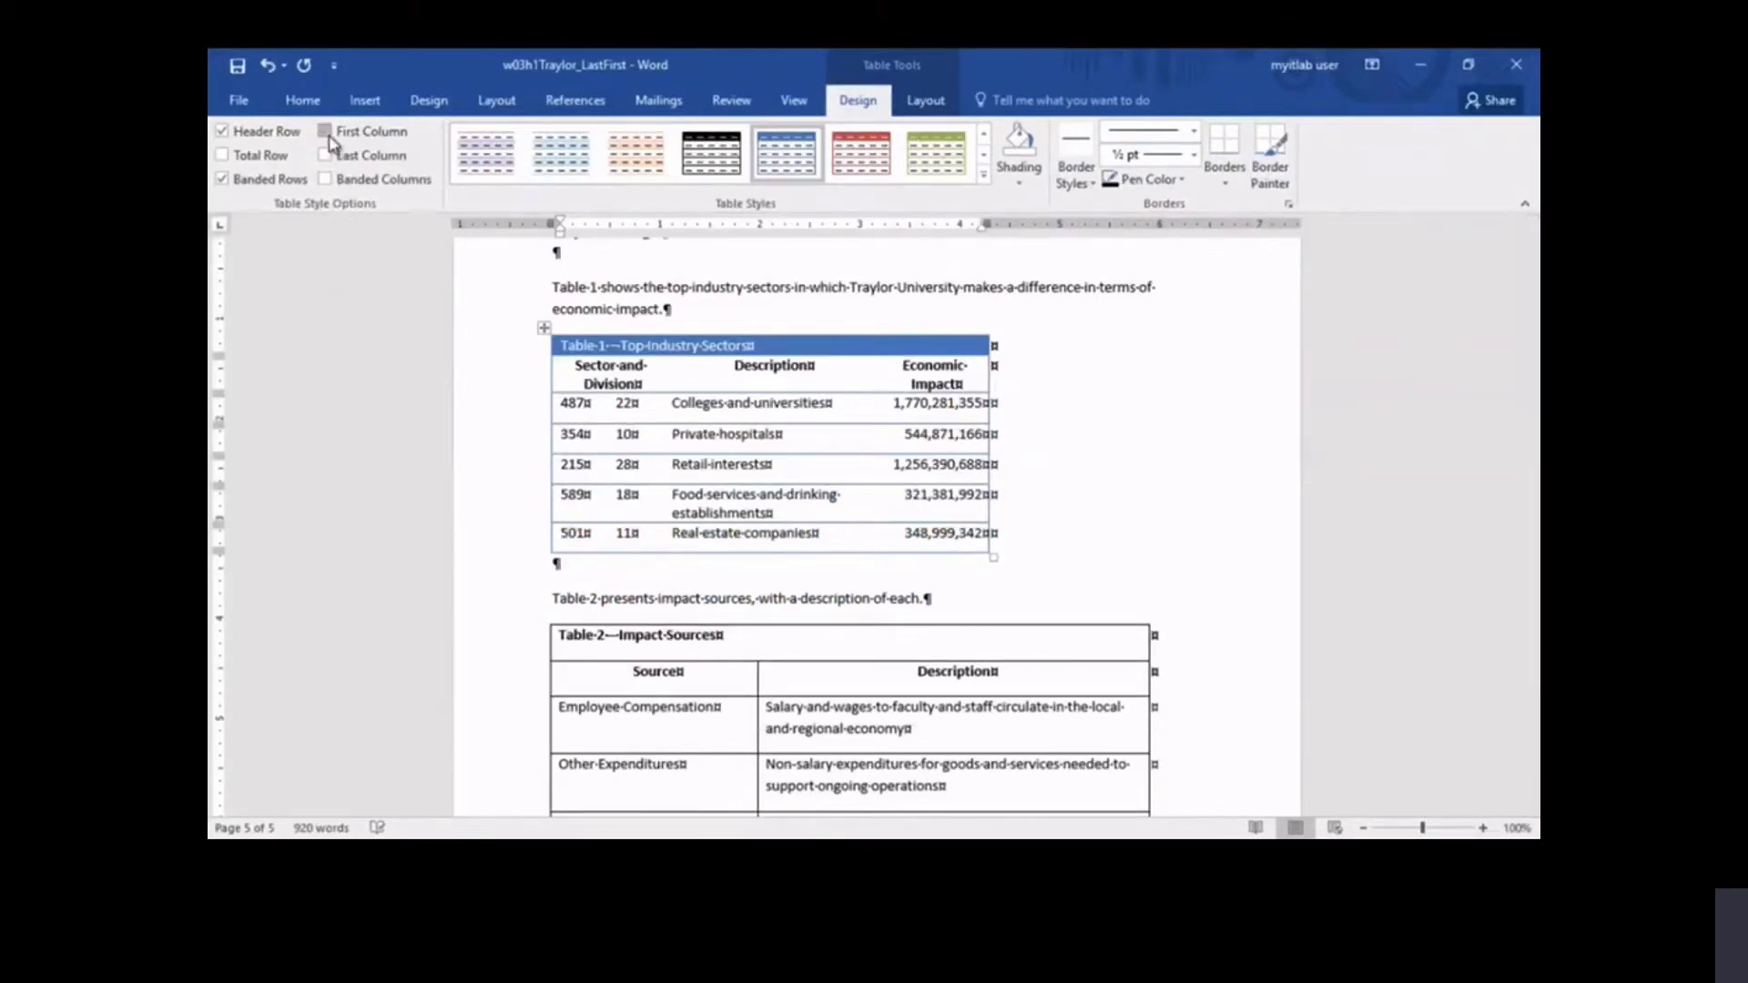
- Restore the centered horizontal and vertical alignment of Table 1's column headings after the style change
left_click(925, 101)
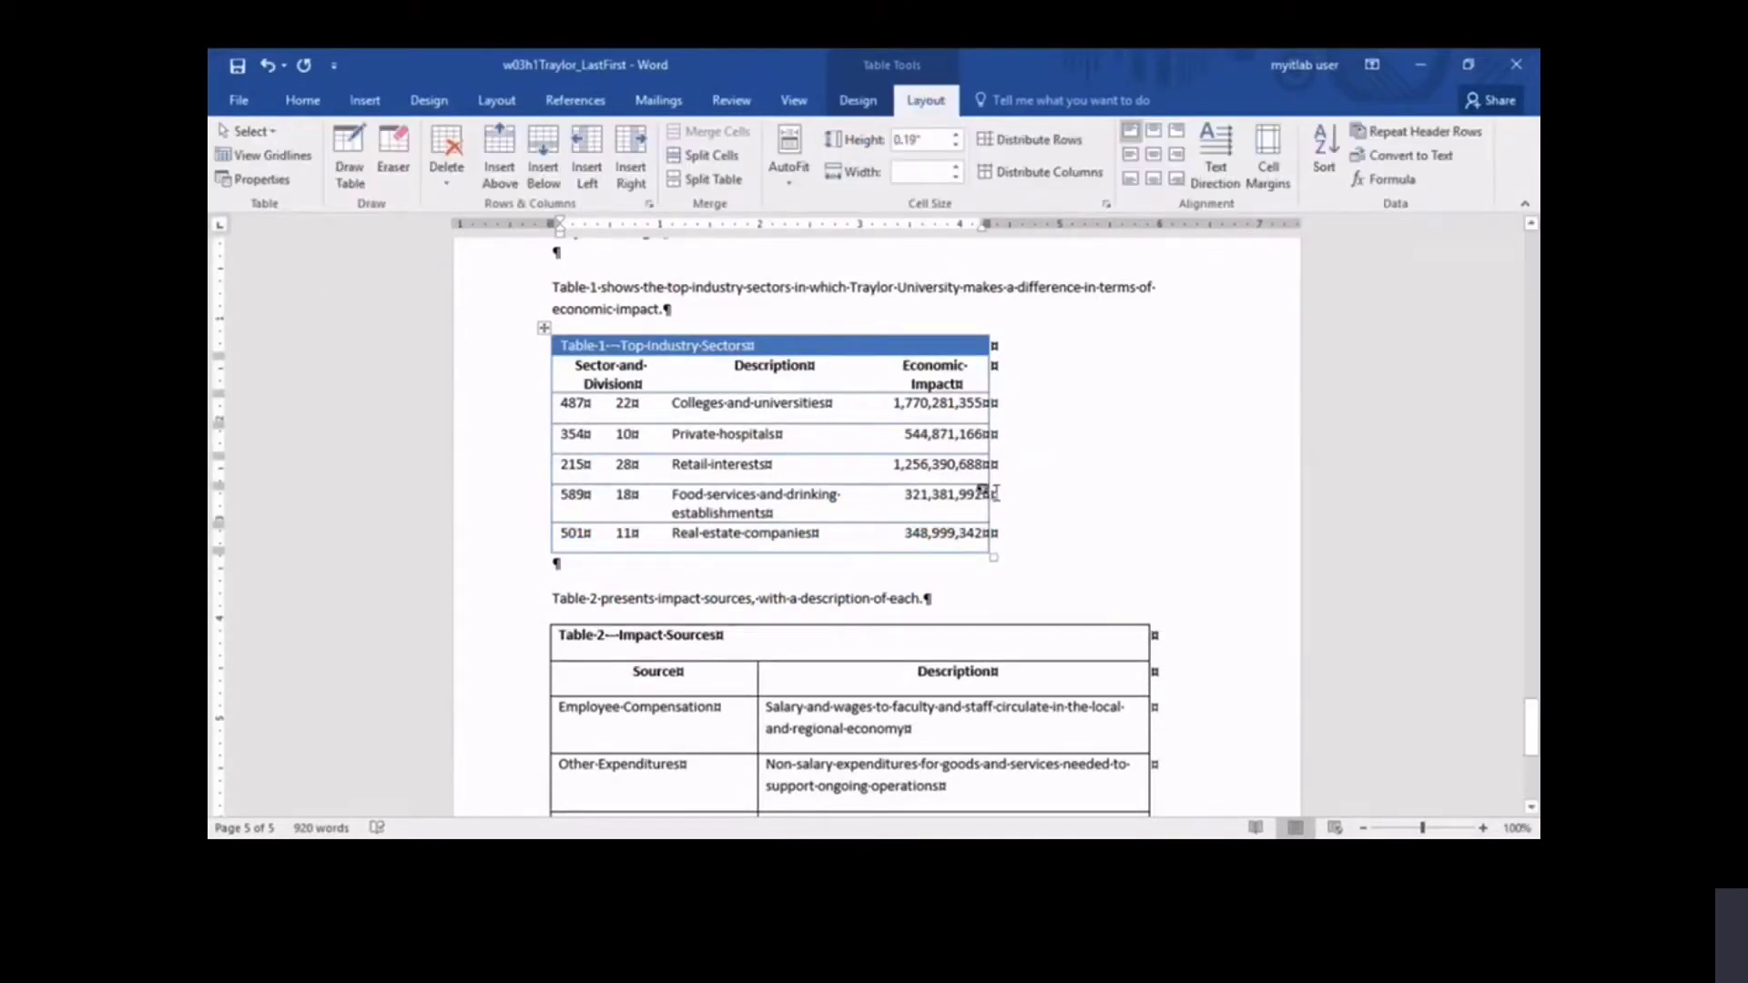
left_click(510, 389)
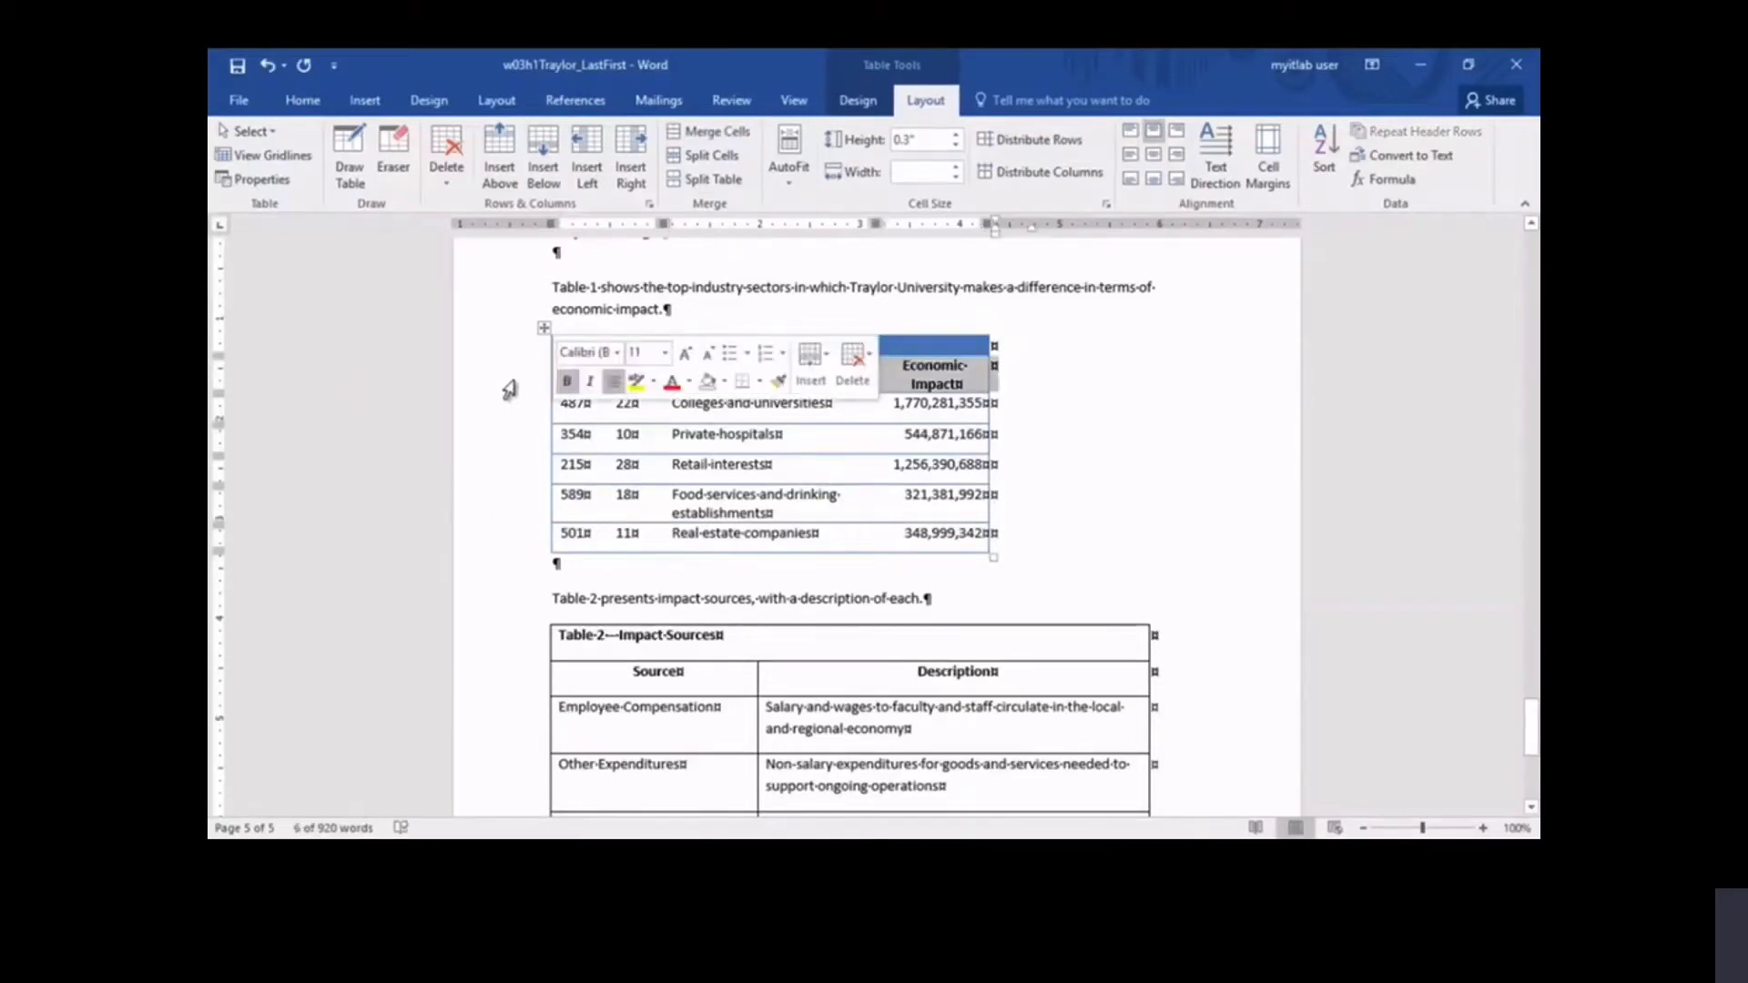
left_click(1153, 155)
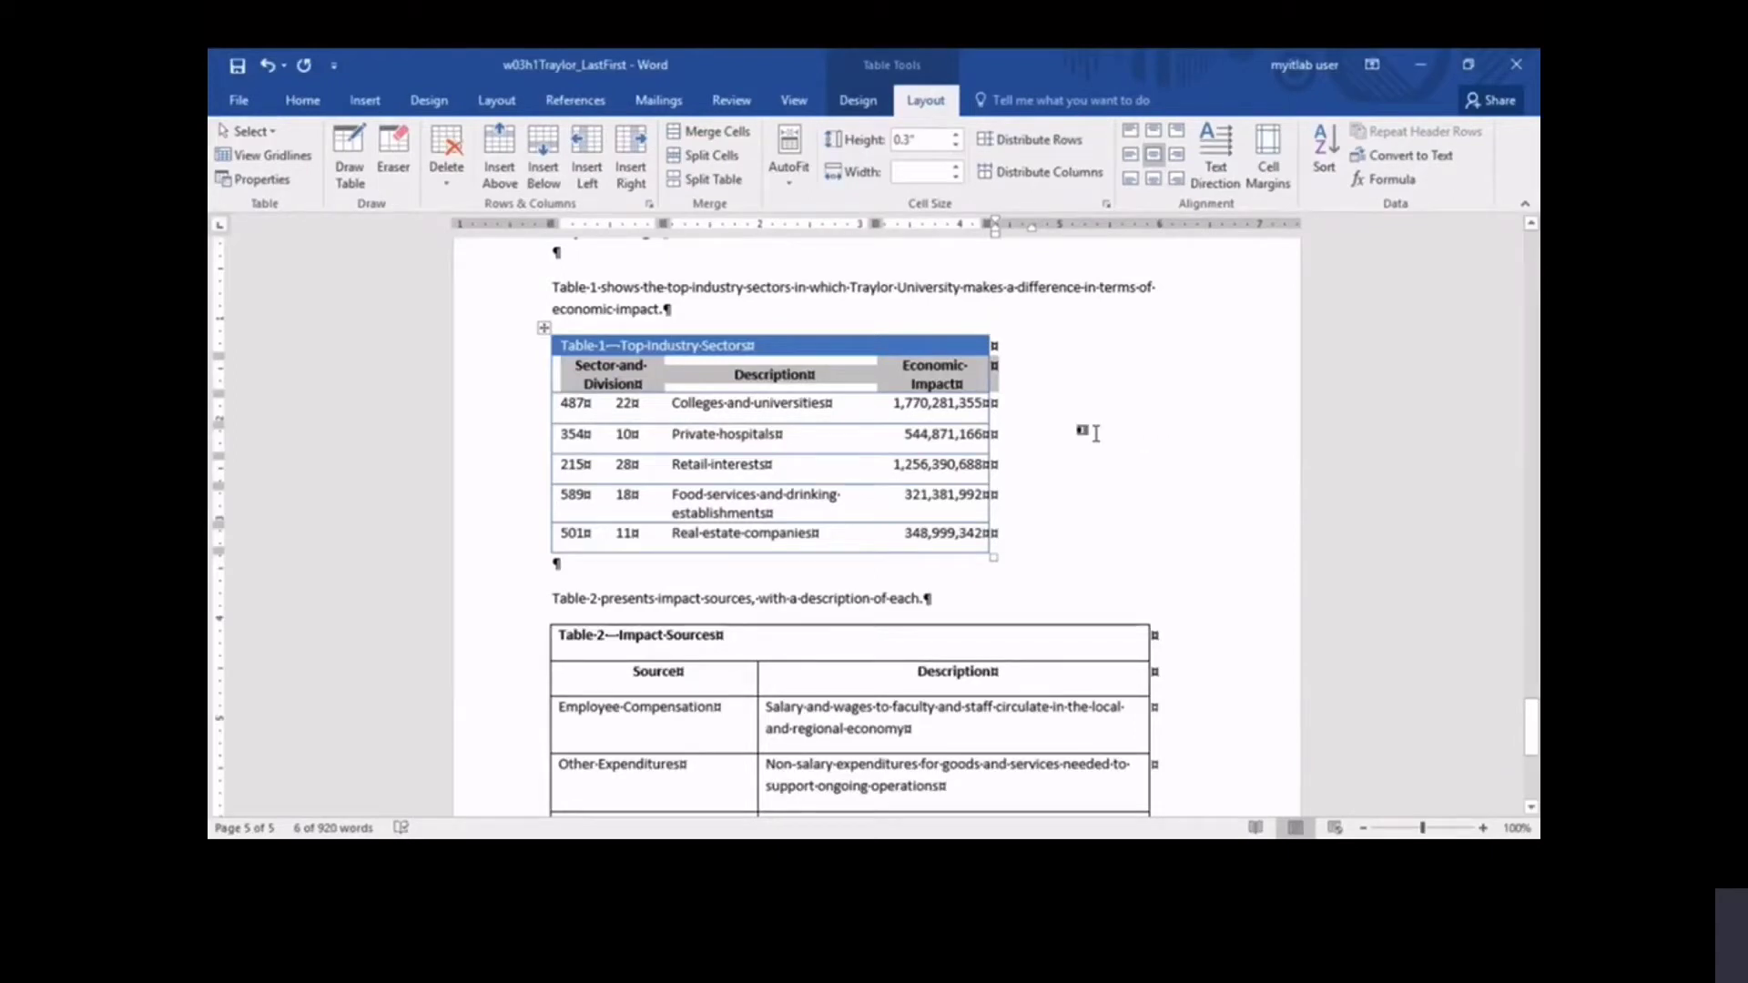
- Check the layout of the whole page, return to 100% zoom, and set Table 1's alignment on the page to Center
left_click(795, 102)
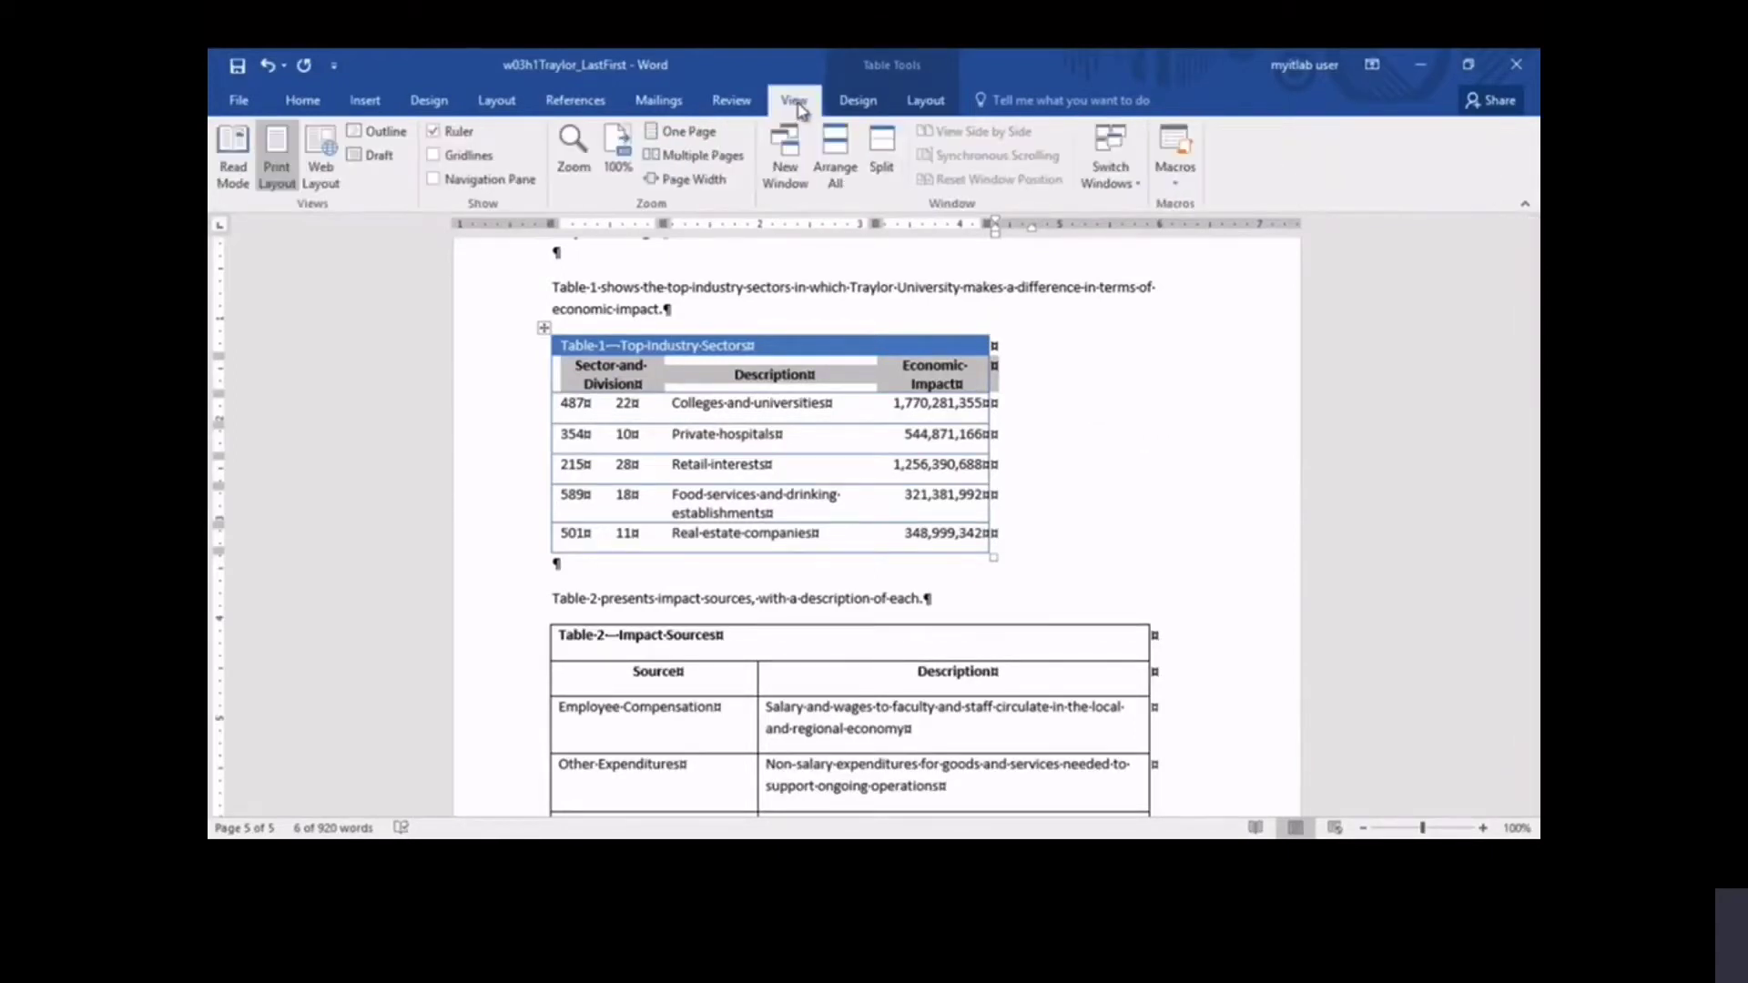
left_click(703, 134)
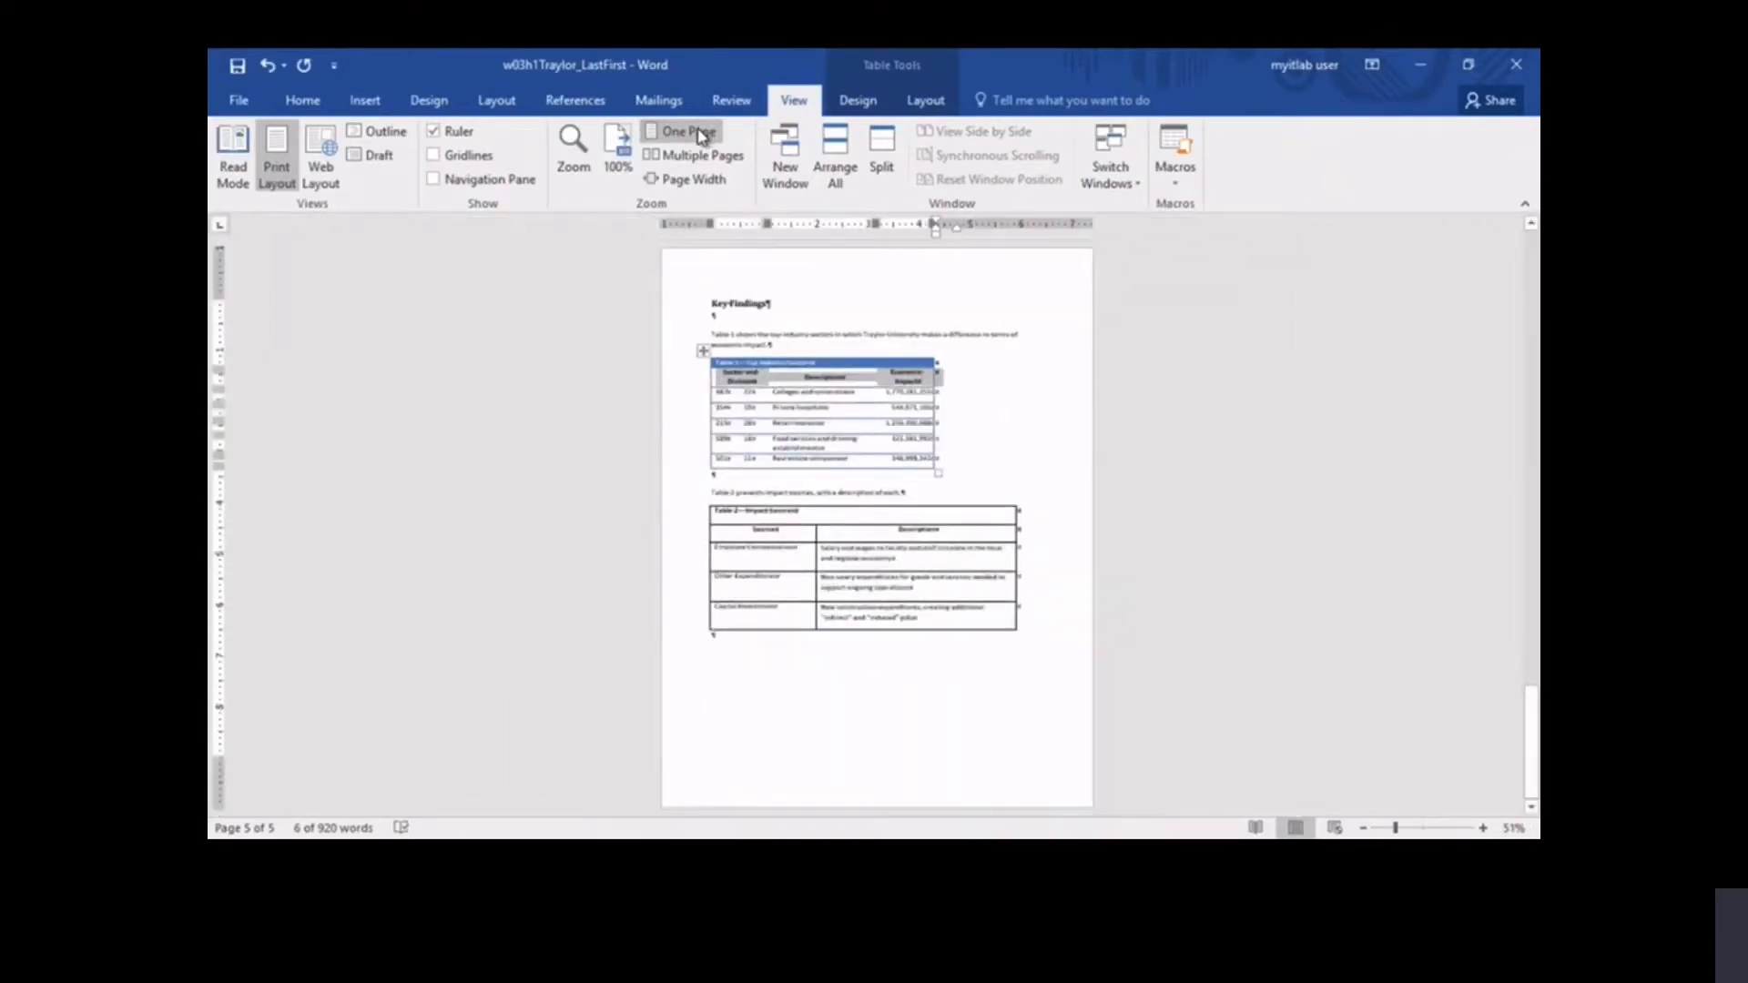
left_click(616, 145)
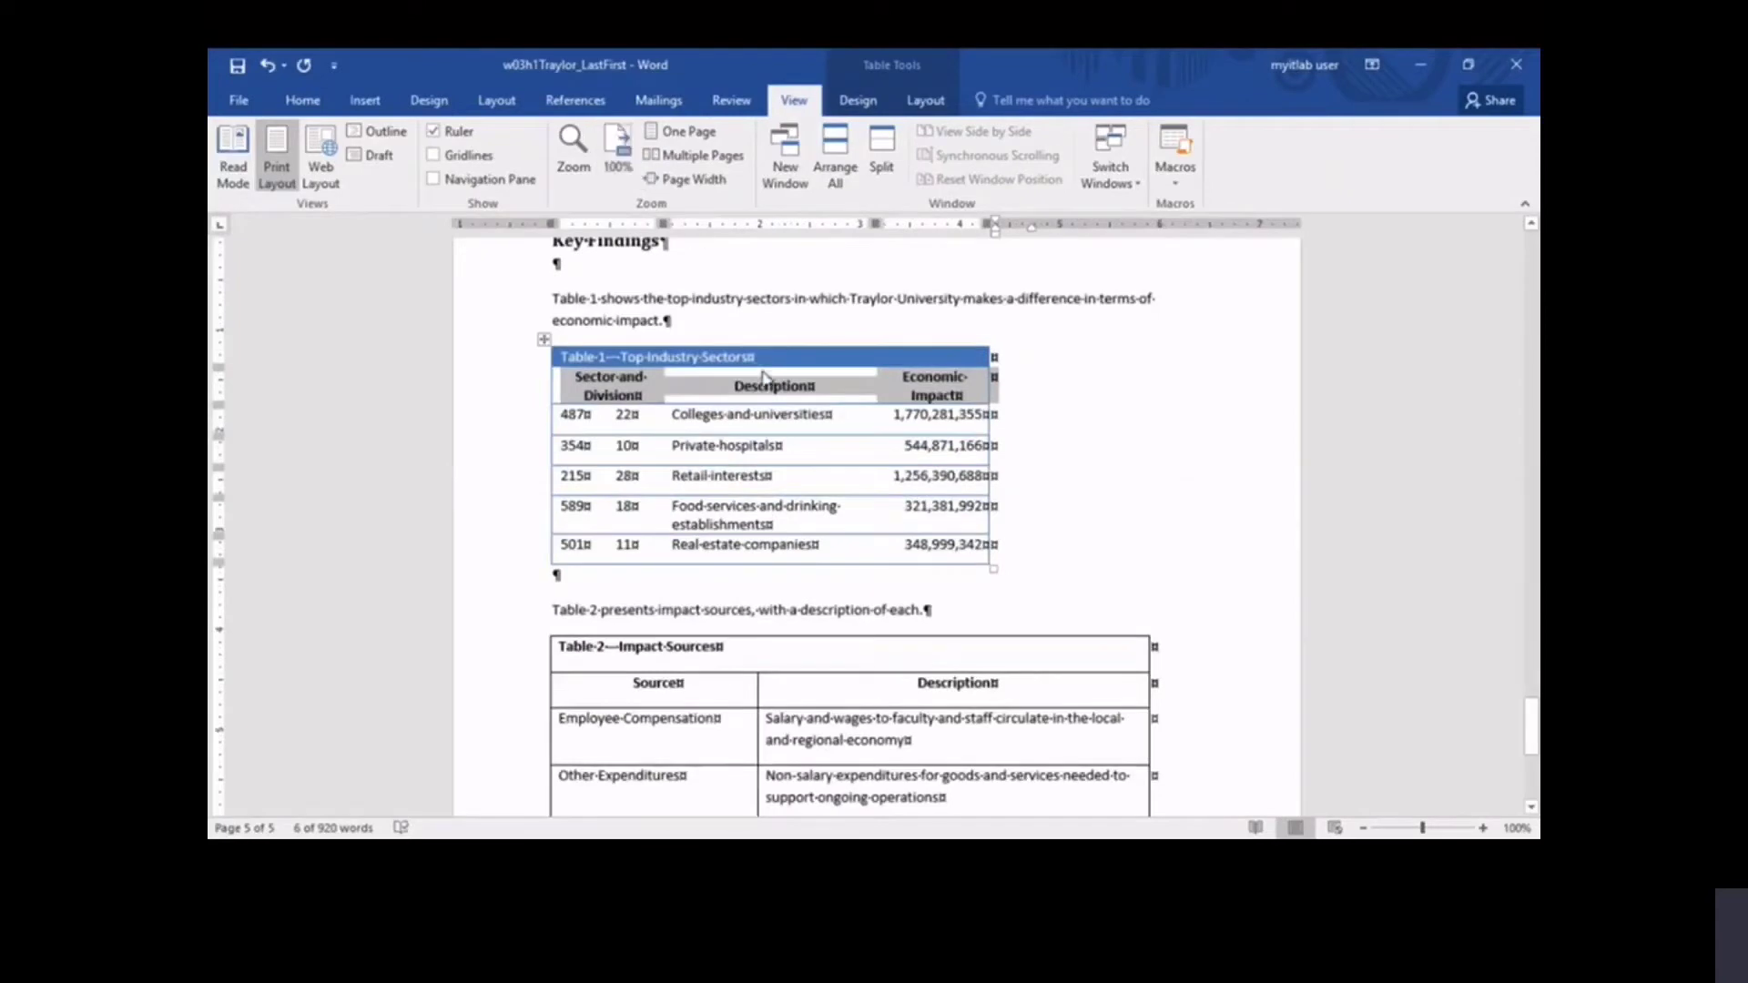
right_click(763, 377)
left_click(839, 668)
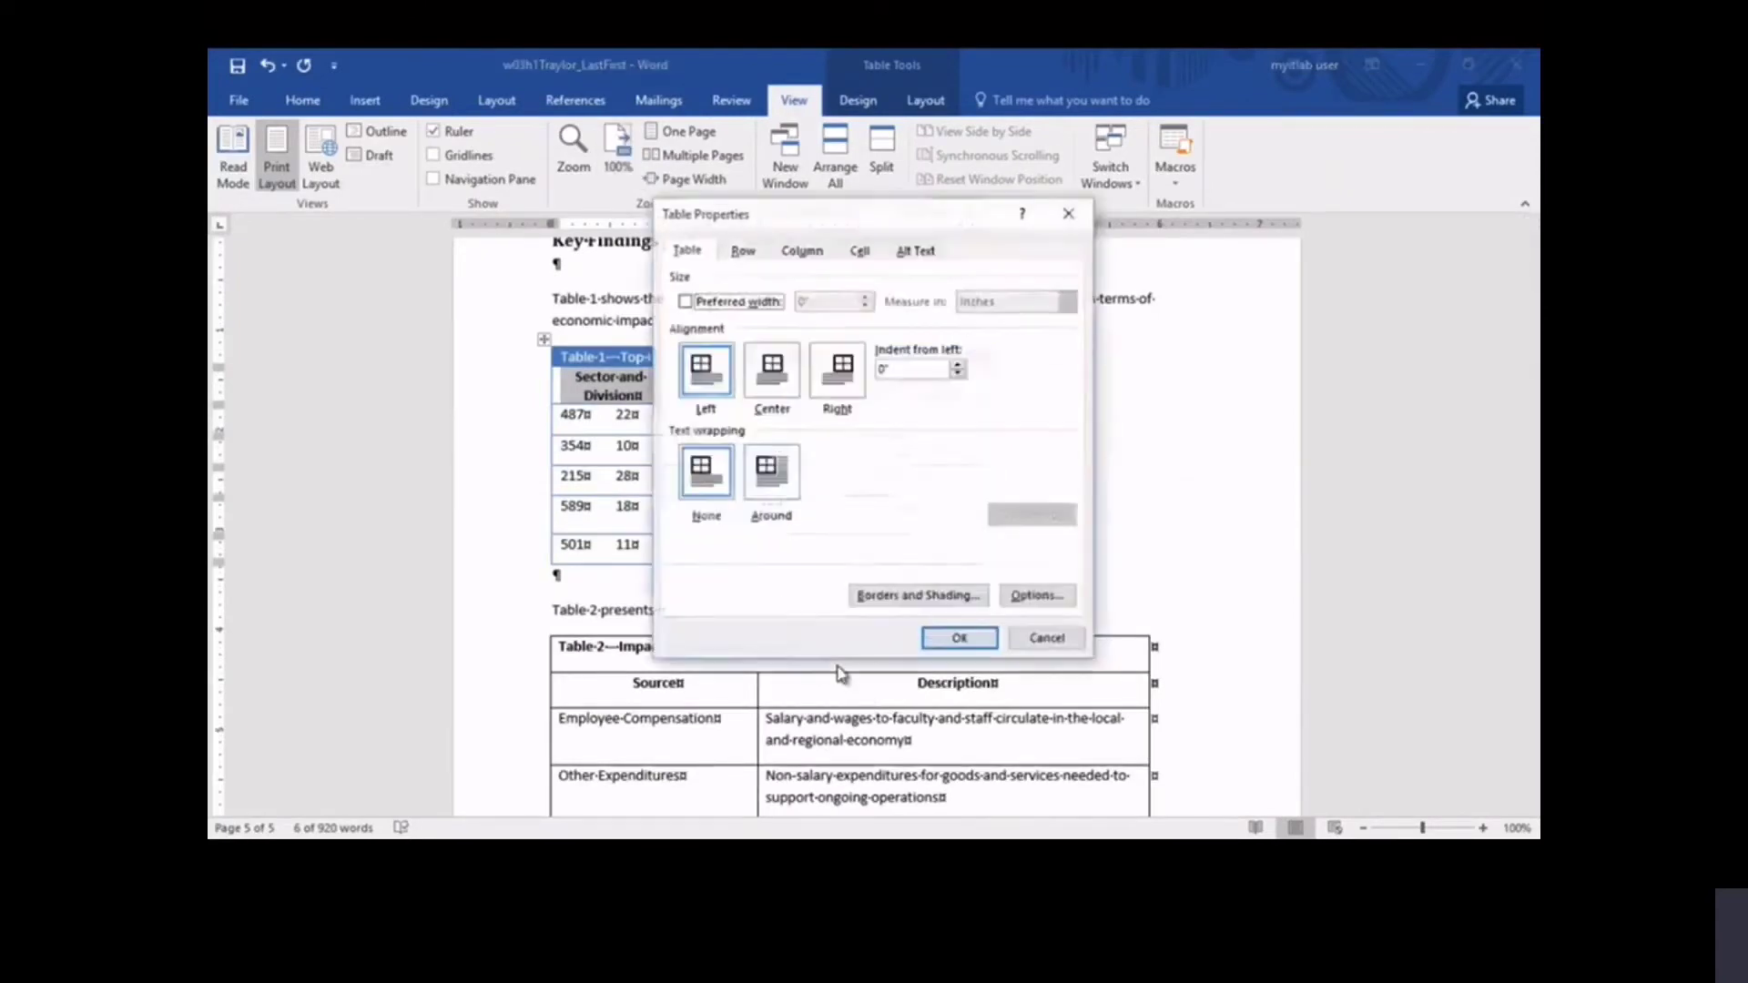
left_click(778, 376)
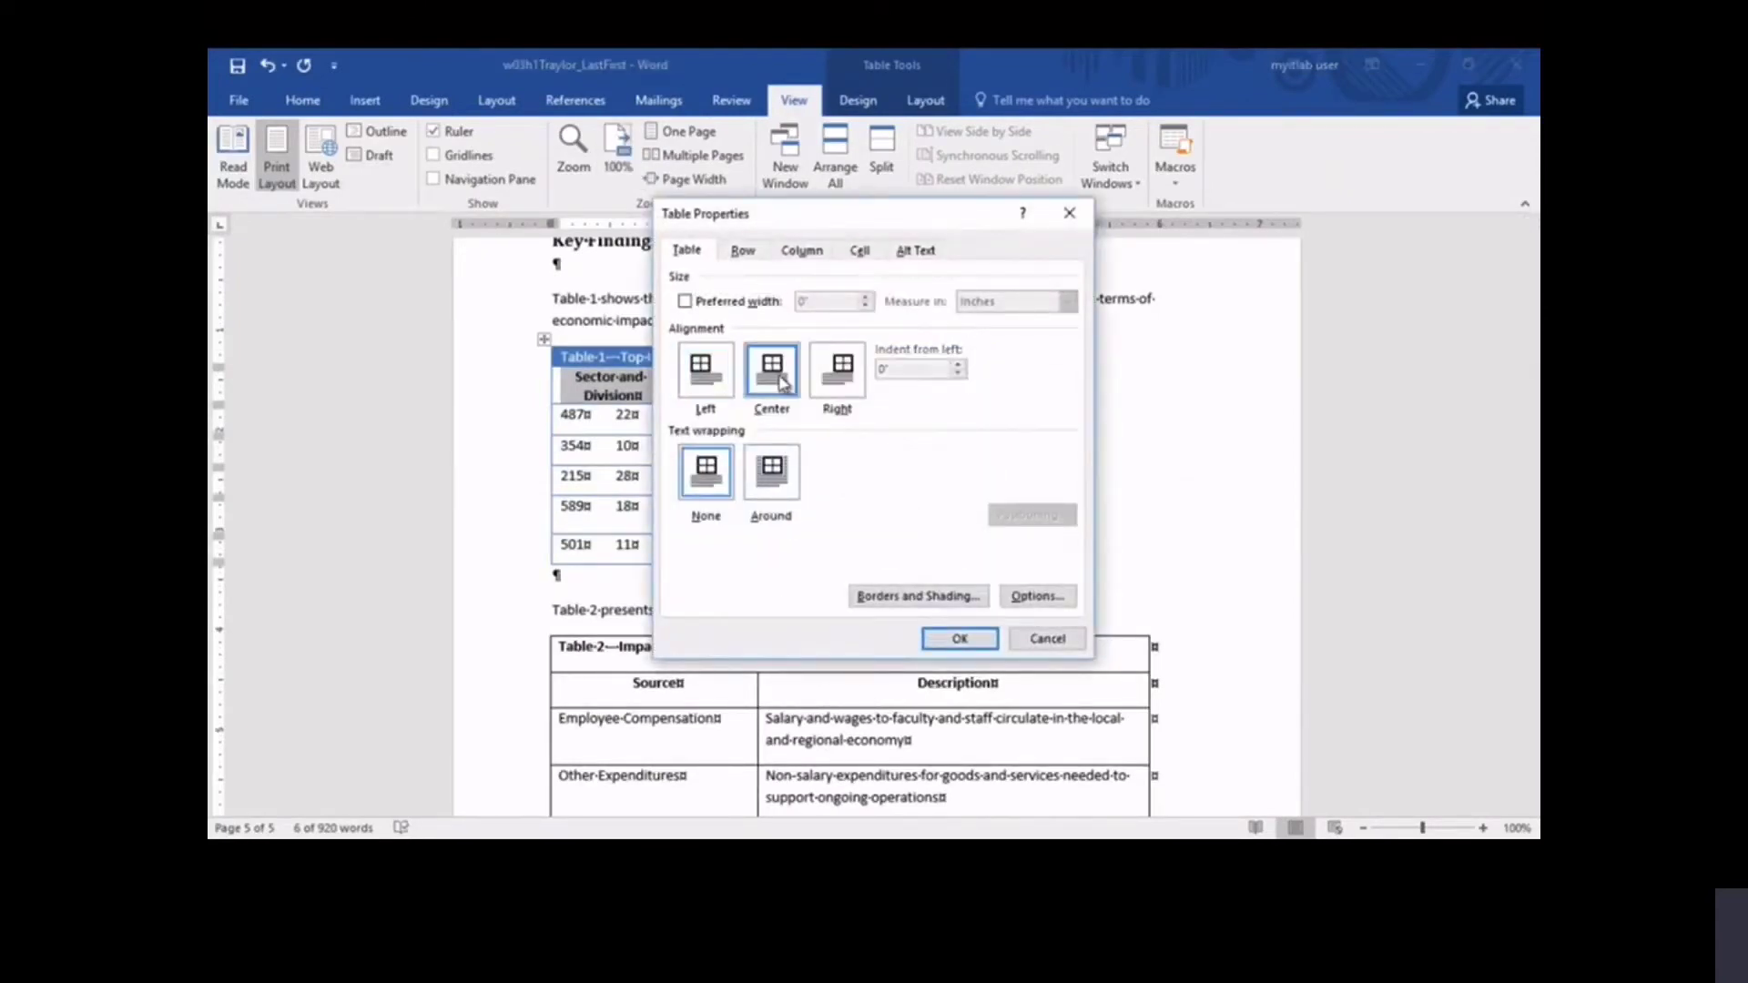
left_click(951, 639)
- Set Table 2's alignment on the page to Center, check the whole page, and return to 100% zoom
scroll(938, 619, "down", 3)
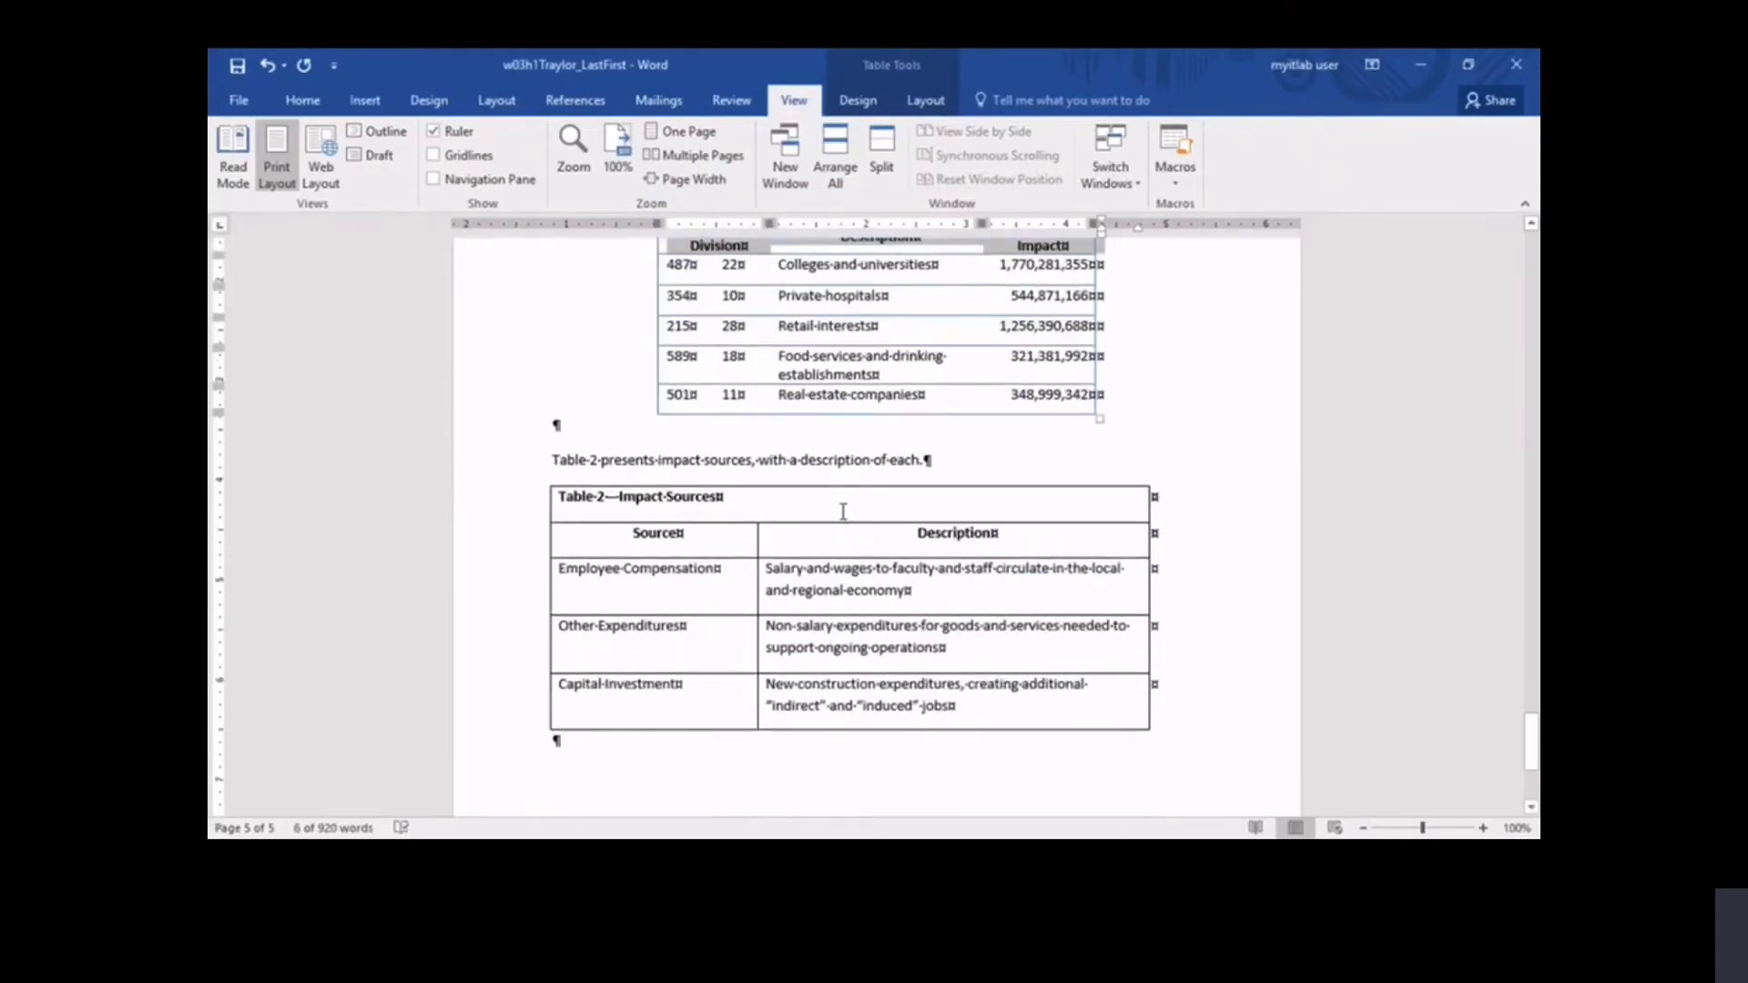
right_click(843, 511)
left_click(910, 453)
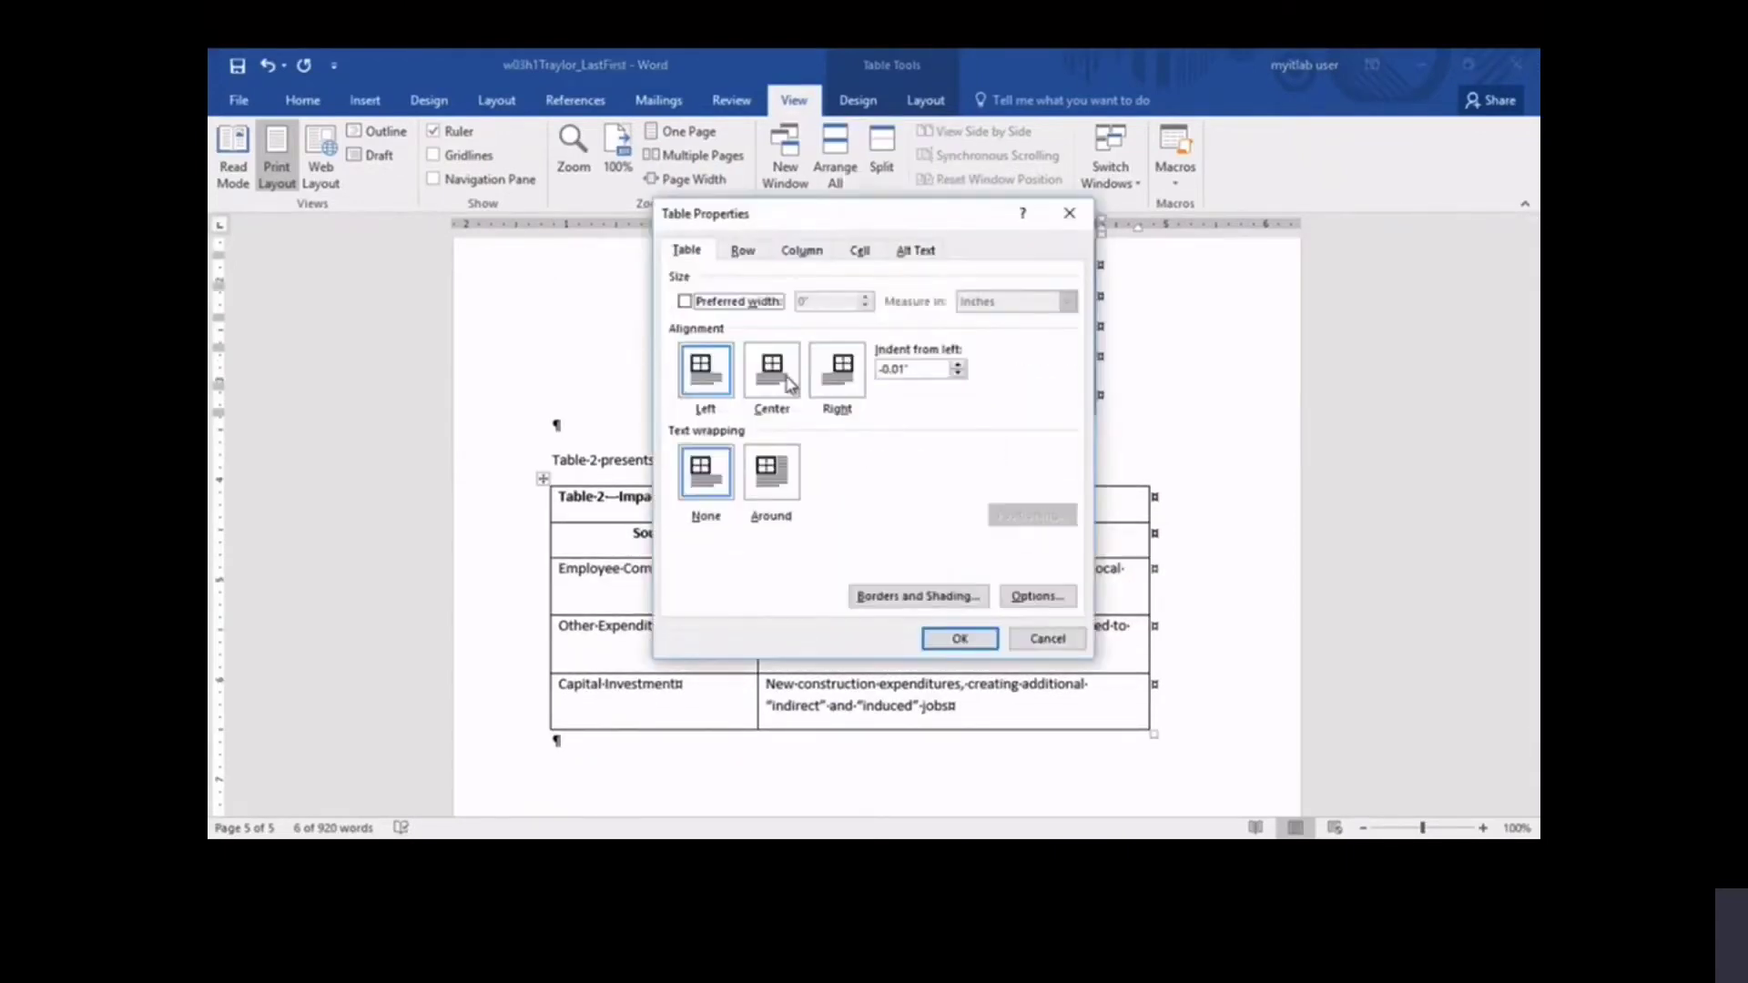
left_click(788, 381)
left_click(960, 640)
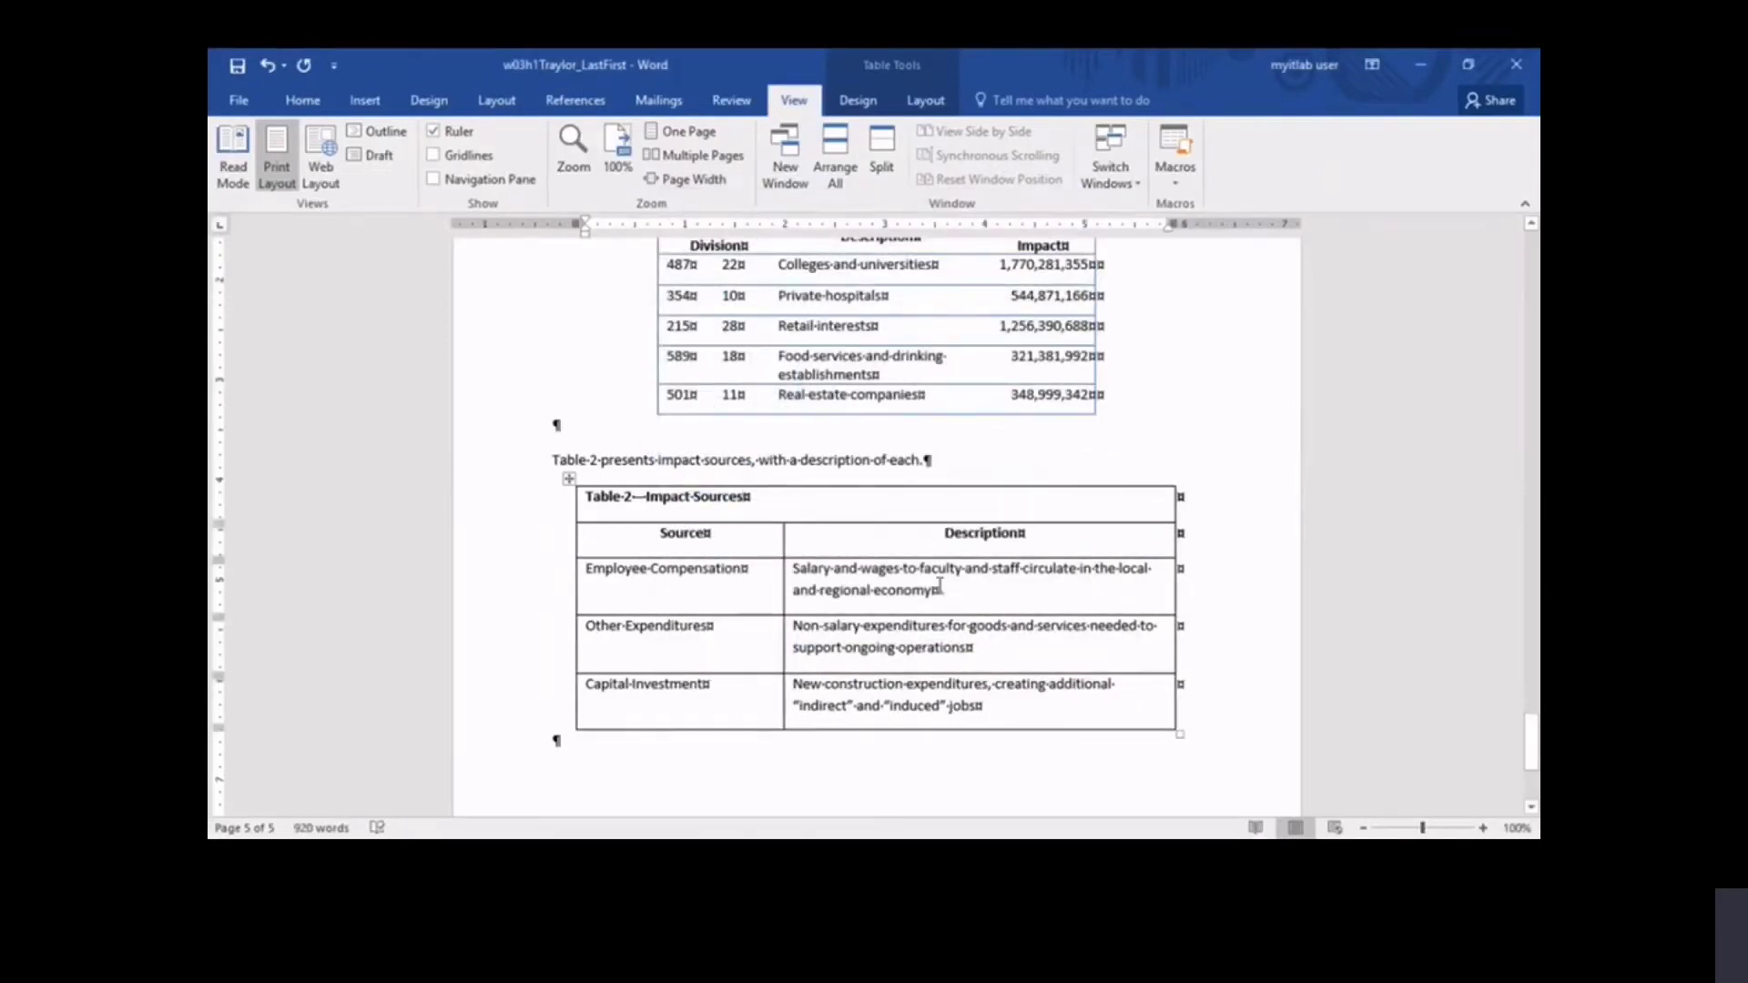
left_click(696, 141)
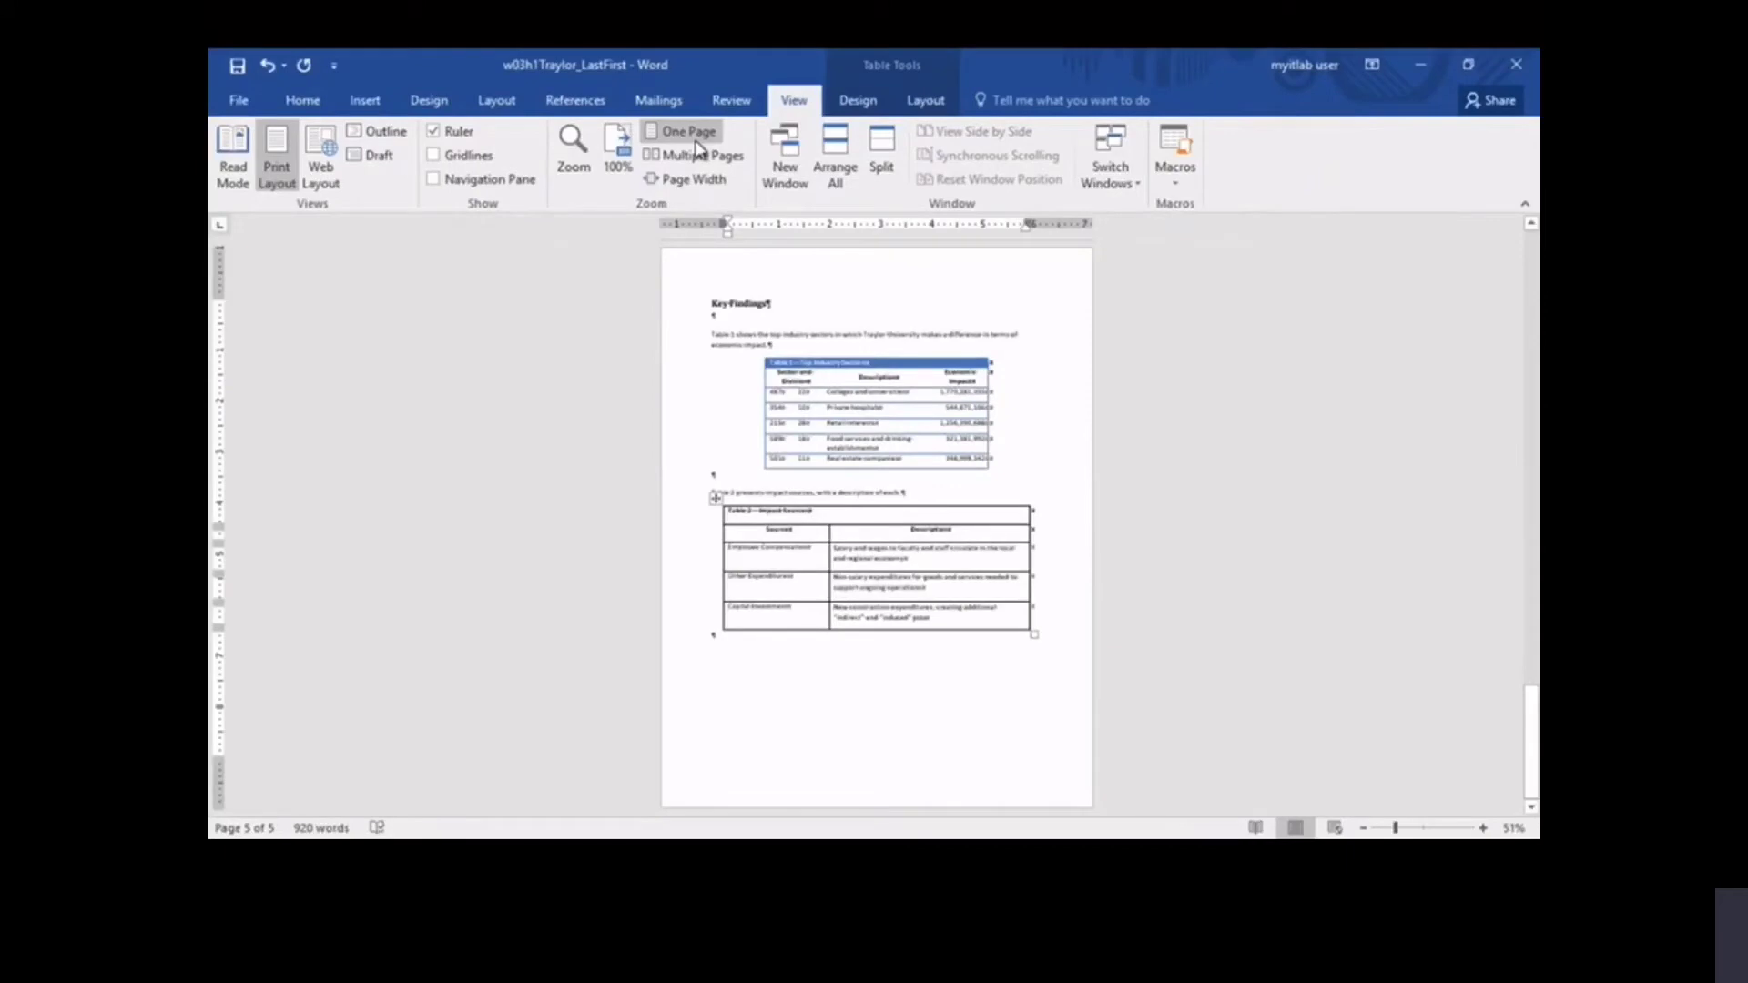
left_click(617, 153)
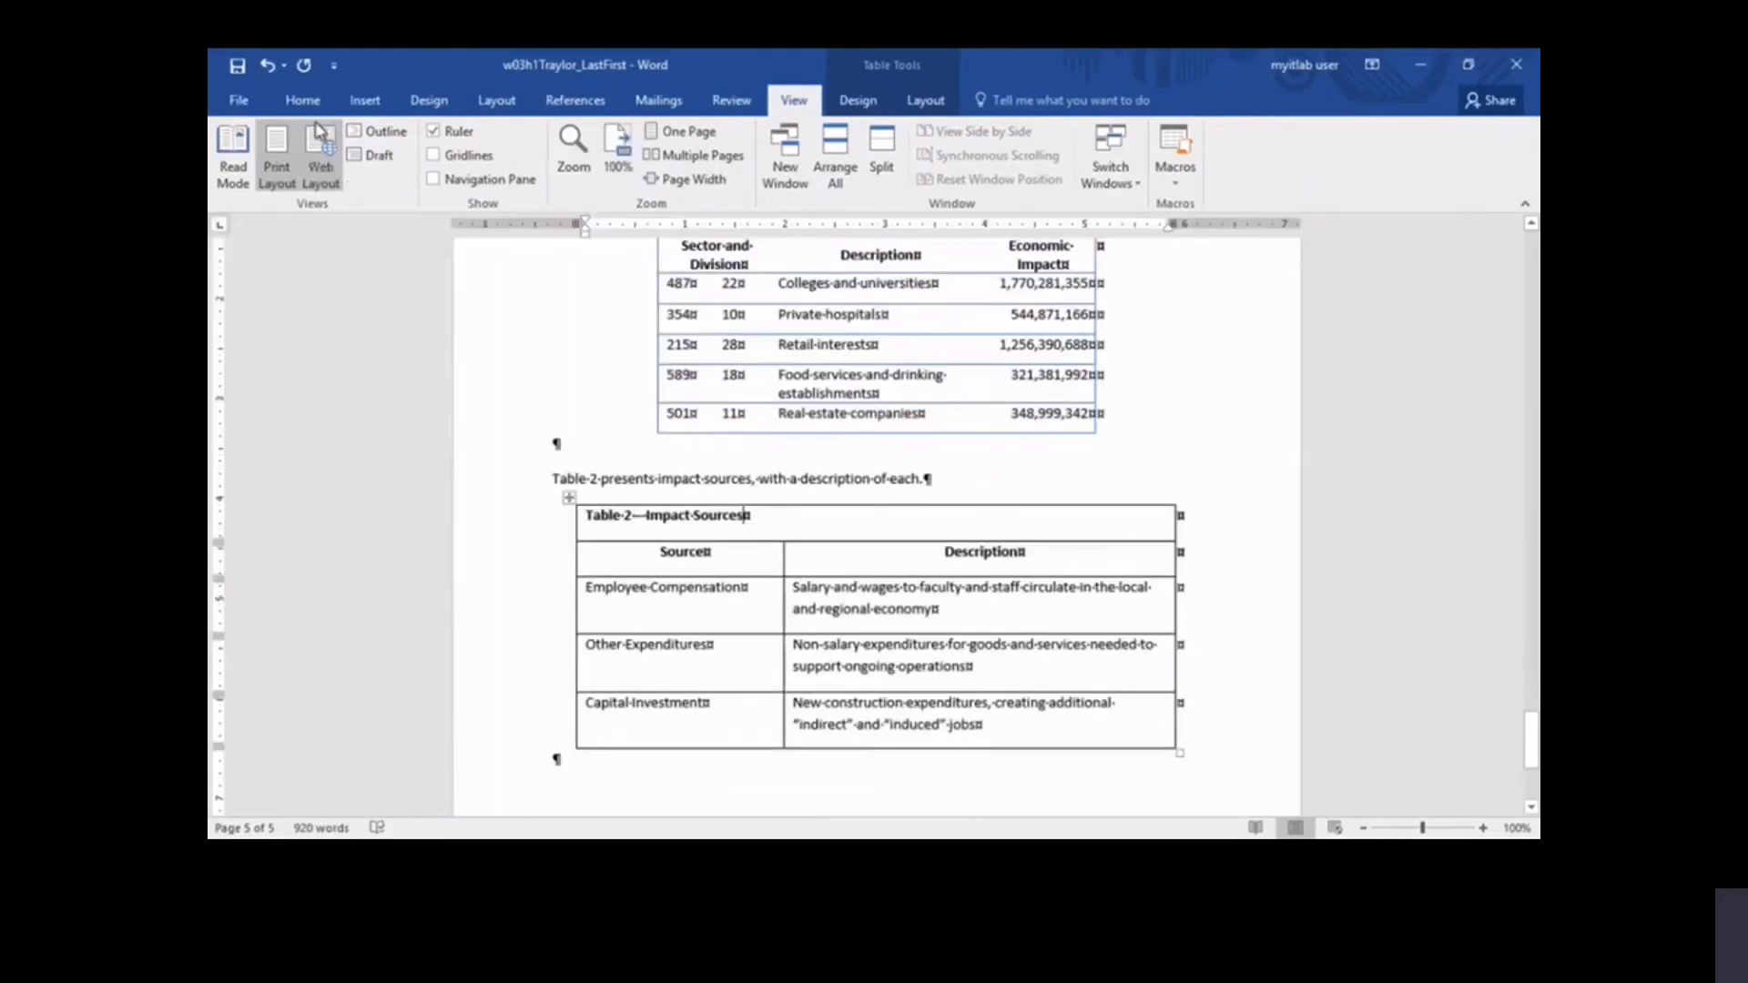